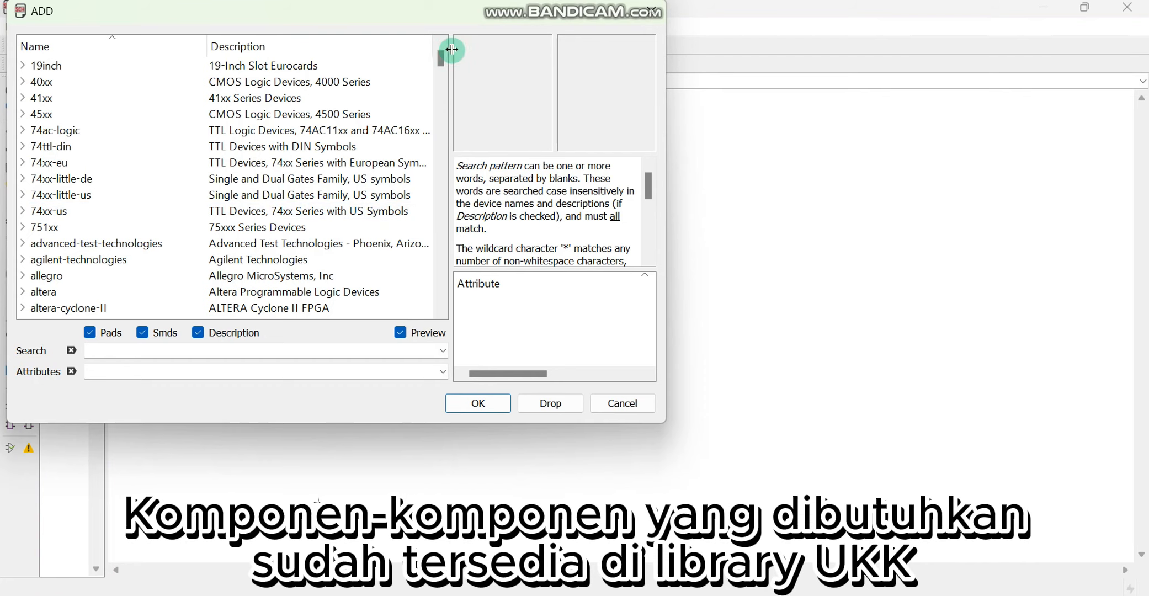
Add the W237-02P screw clamp from the UKK library and place it in the upper-left area of the schematic
{"action": "left_click_drag", "start_coordinate": [440, 63], "coordinate": [440, 296]}
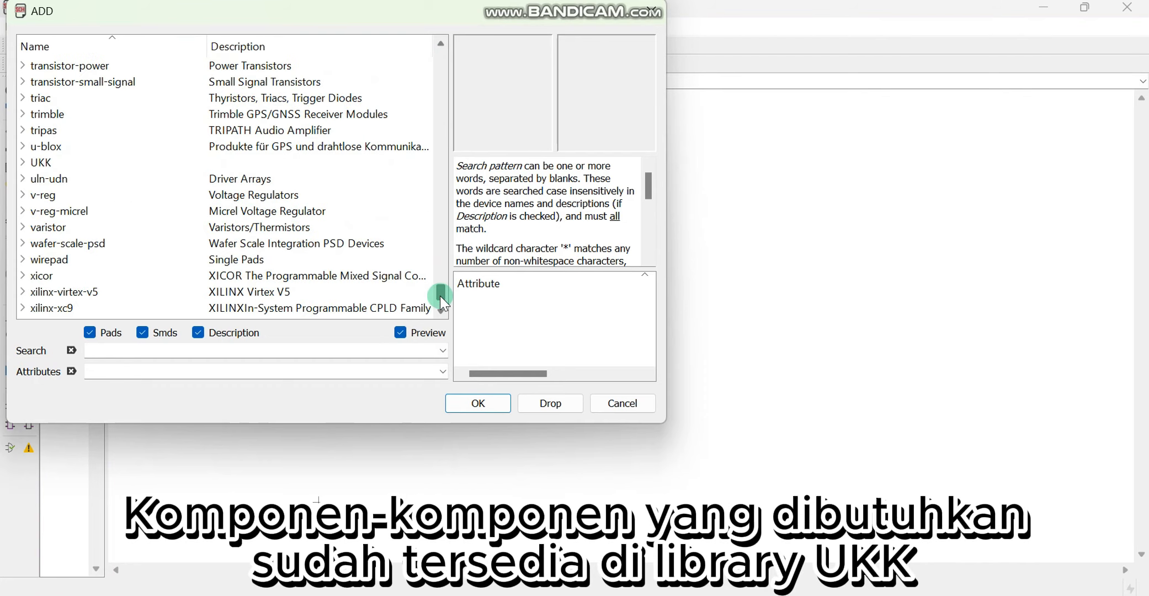
{"action": "left_click", "coordinate": [22, 163]}
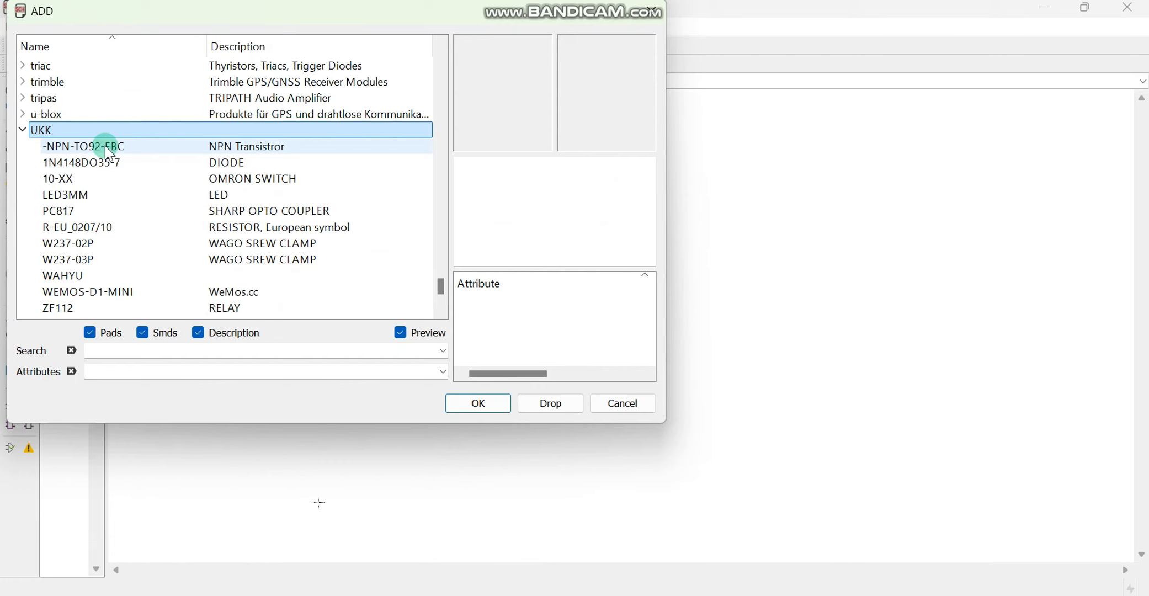
{"action": "left_click", "coordinate": [120, 247]}
{"action": "left_click", "coordinate": [485, 401]}
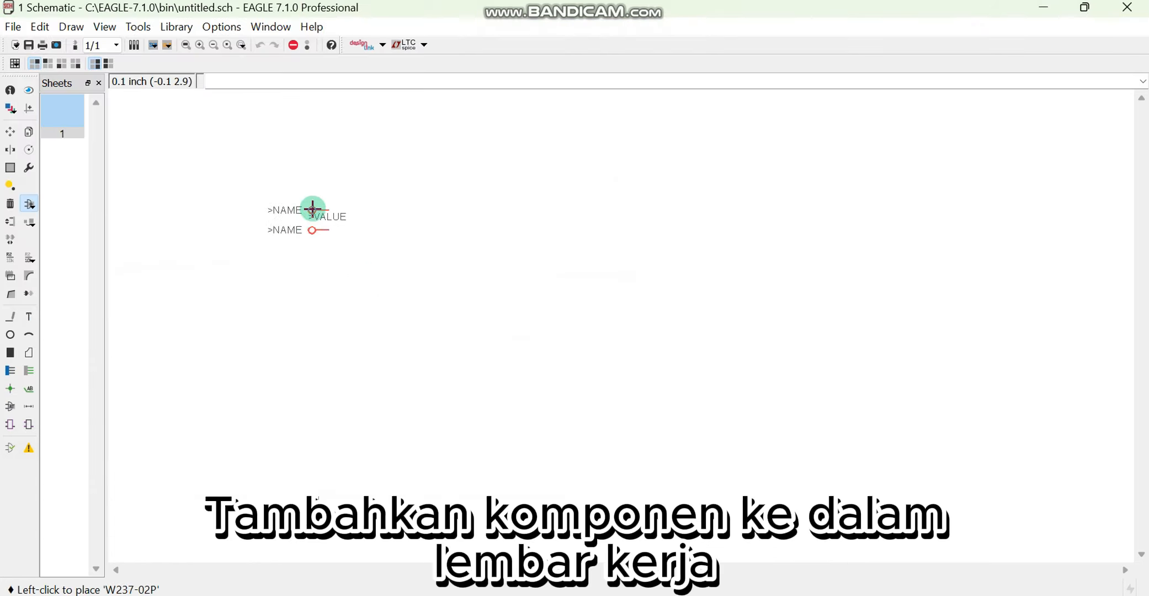
{"action": "left_click", "coordinate": [222, 210]}
Add the WAHYU converter from the UKK library beside the two-pole screw clamp
{"action": "left_click", "coordinate": [24, 206]}
{"action": "left_click", "coordinate": [83, 274]}
{"action": "left_click", "coordinate": [477, 403]}
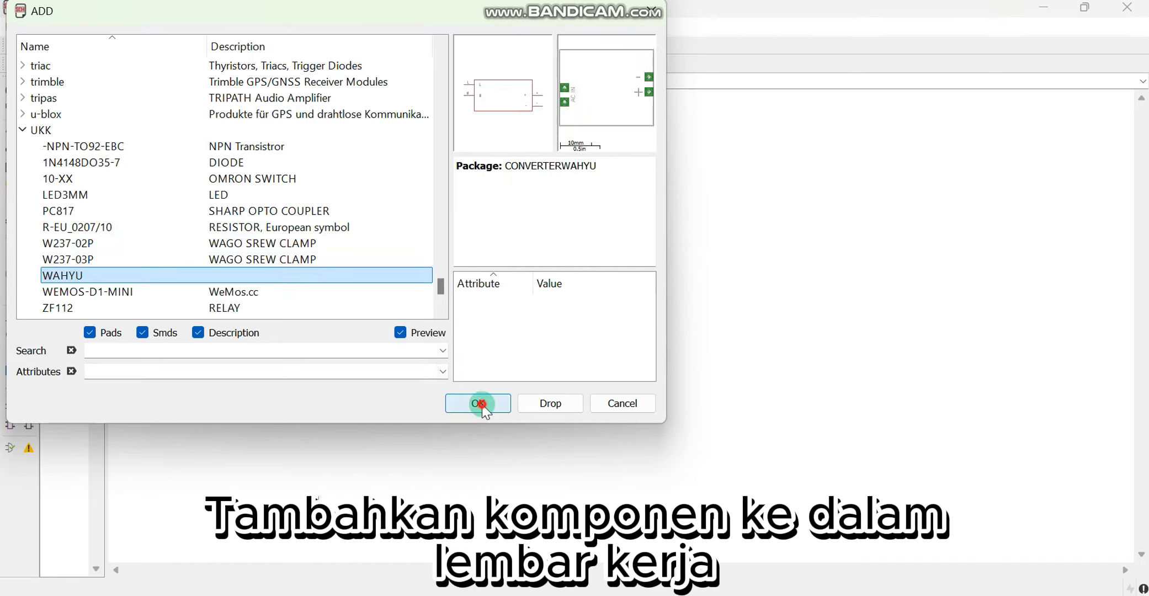
Add the WEMOS-D1-MINI module from the UKK library to the right of the converter
{"action": "left_click", "coordinate": [33, 210]}
{"action": "left_click", "coordinate": [120, 291]}
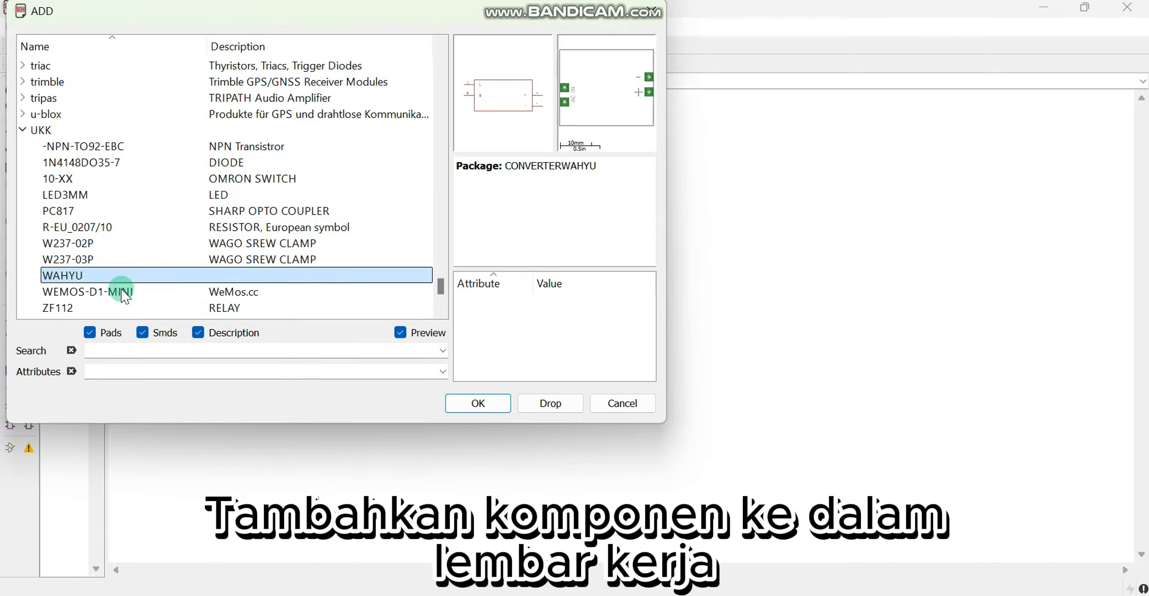
{"action": "left_click", "coordinate": [478, 403]}
{"action": "left_click", "coordinate": [538, 255]}
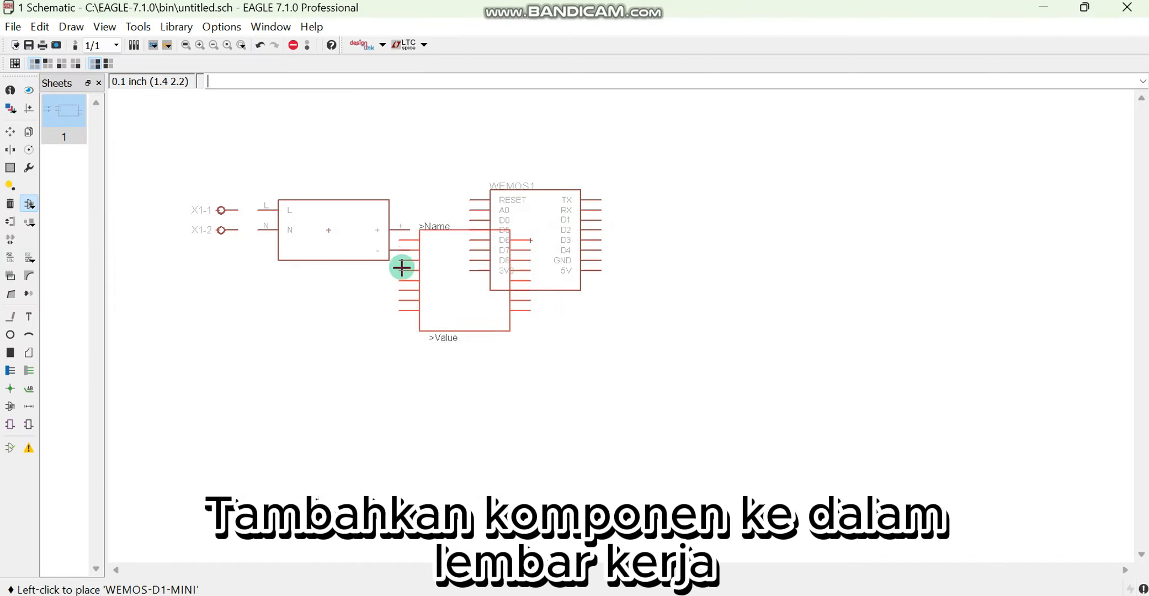
Add the 10-XX Omron switch, rotated to lie horizontally, below and between the converter and the Wemos module
{"action": "left_click", "coordinate": [29, 204]}
{"action": "scroll", "coordinate": [101, 231], "scroll_direction": "down", "scroll_amount": 1}
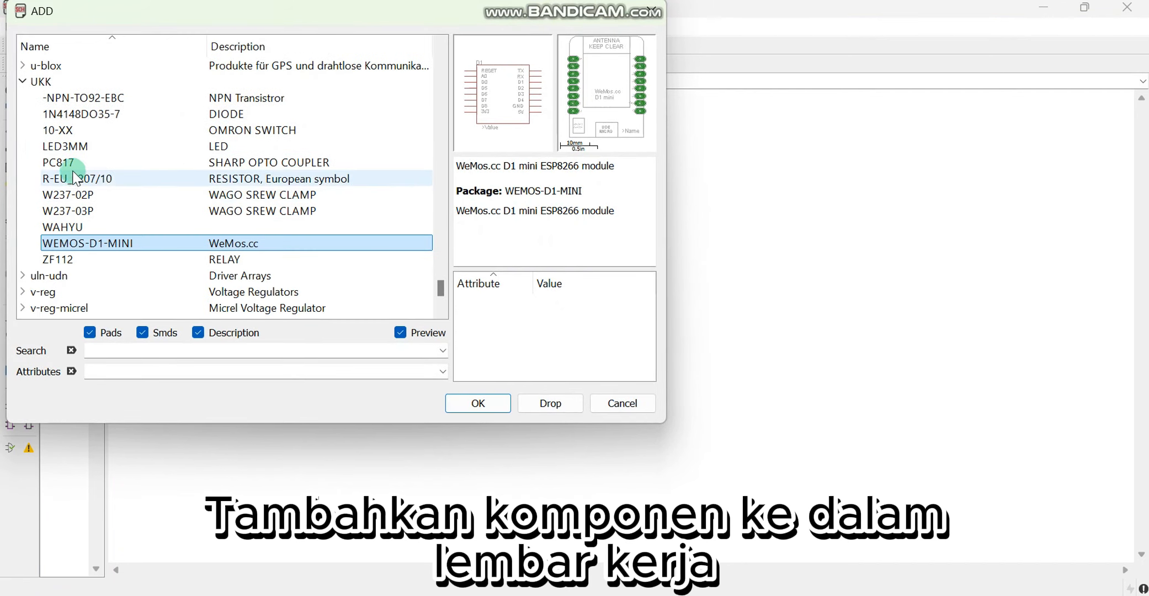
{"action": "left_click", "coordinate": [83, 130]}
{"action": "left_click", "coordinate": [489, 406]}
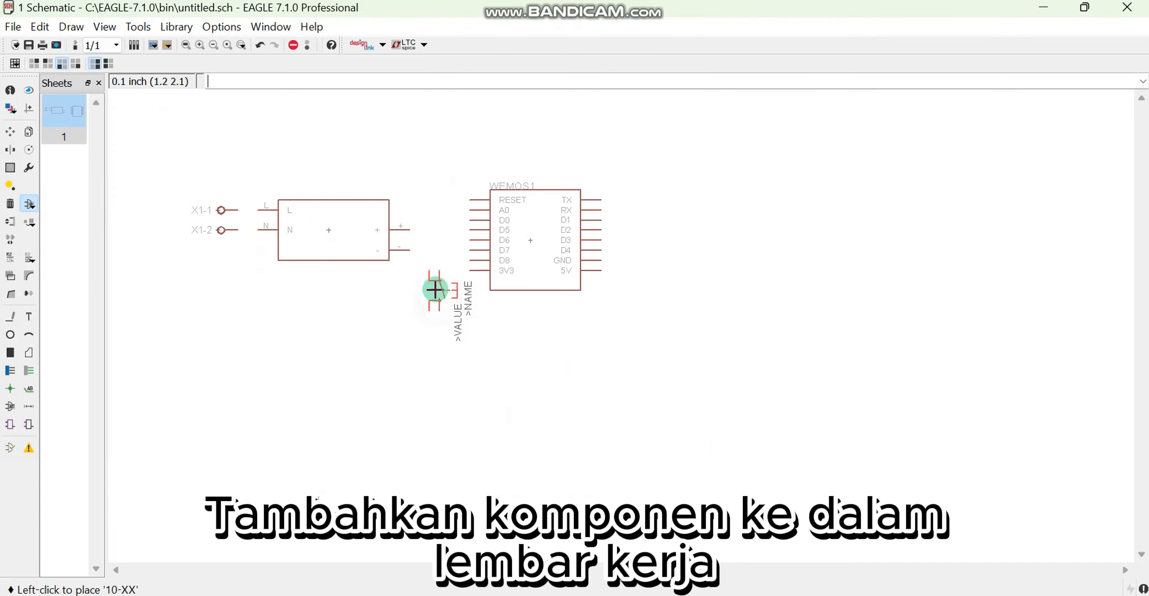
{"action": "left_click", "coordinate": [440, 276]}
Add two R-EU_0207/10 resistors, one below the converter and one further right and lower
{"action": "left_click", "coordinate": [30, 205]}
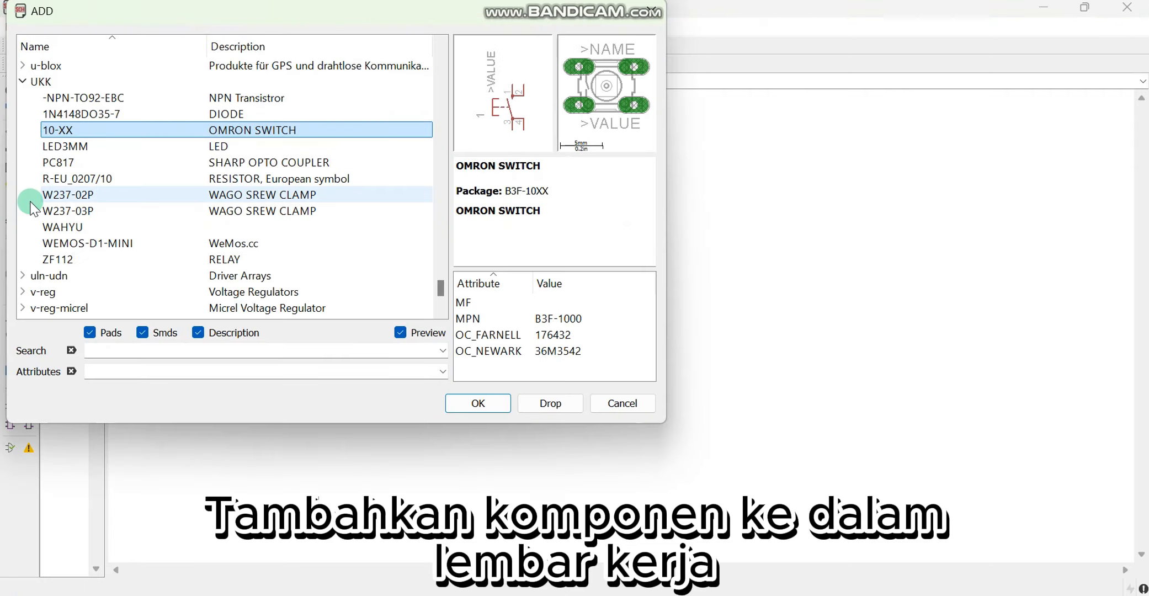
{"action": "left_click", "coordinate": [91, 178]}
{"action": "left_click", "coordinate": [479, 400]}
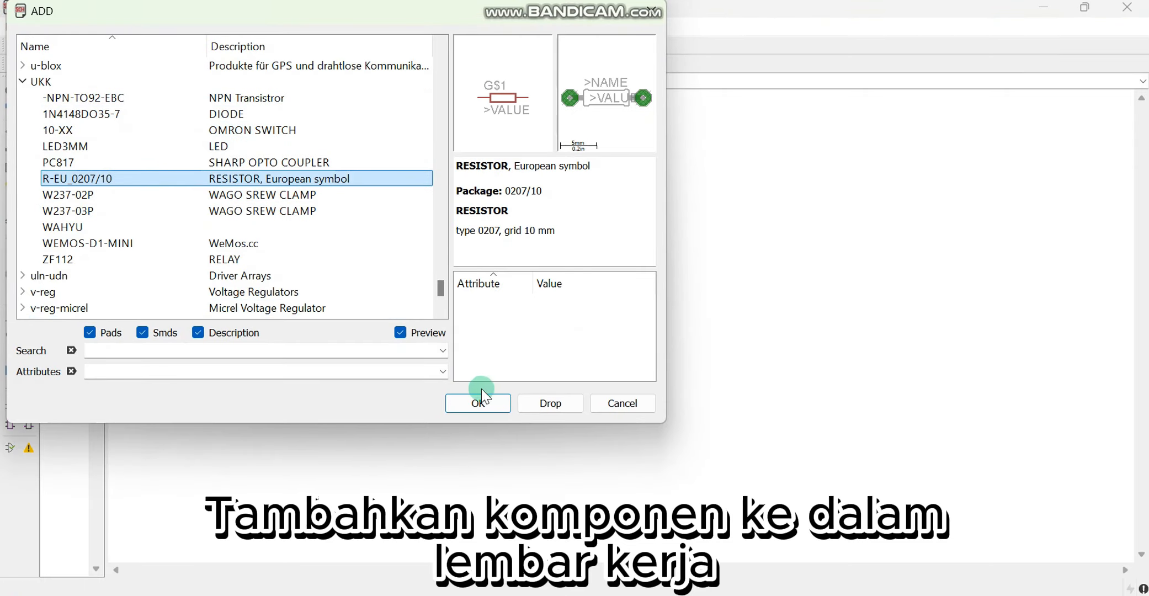
{"action": "left_click", "coordinate": [269, 360]}
{"action": "left_click", "coordinate": [432, 400]}
Add the PC817 optocoupler just to the right of resistor R1
{"action": "left_click", "coordinate": [30, 205]}
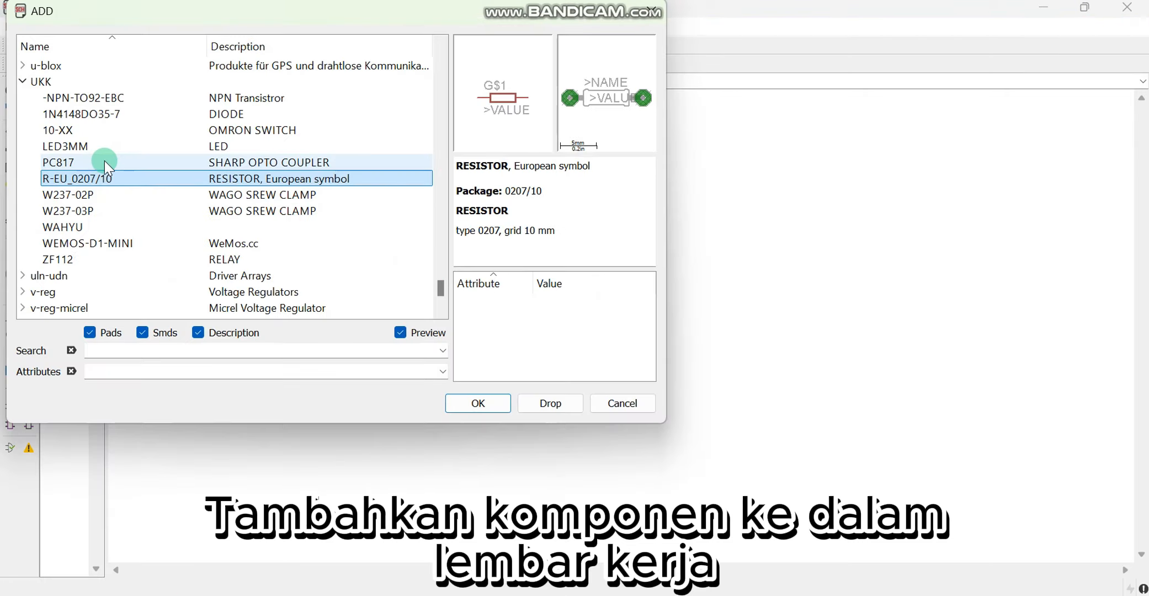
{"action": "left_click", "coordinate": [105, 164]}
{"action": "left_click", "coordinate": [472, 397]}
{"action": "left_click", "coordinate": [319, 359]}
Add an LED3MM below resistor R1, rotated to lie horizontally
{"action": "left_click", "coordinate": [30, 204]}
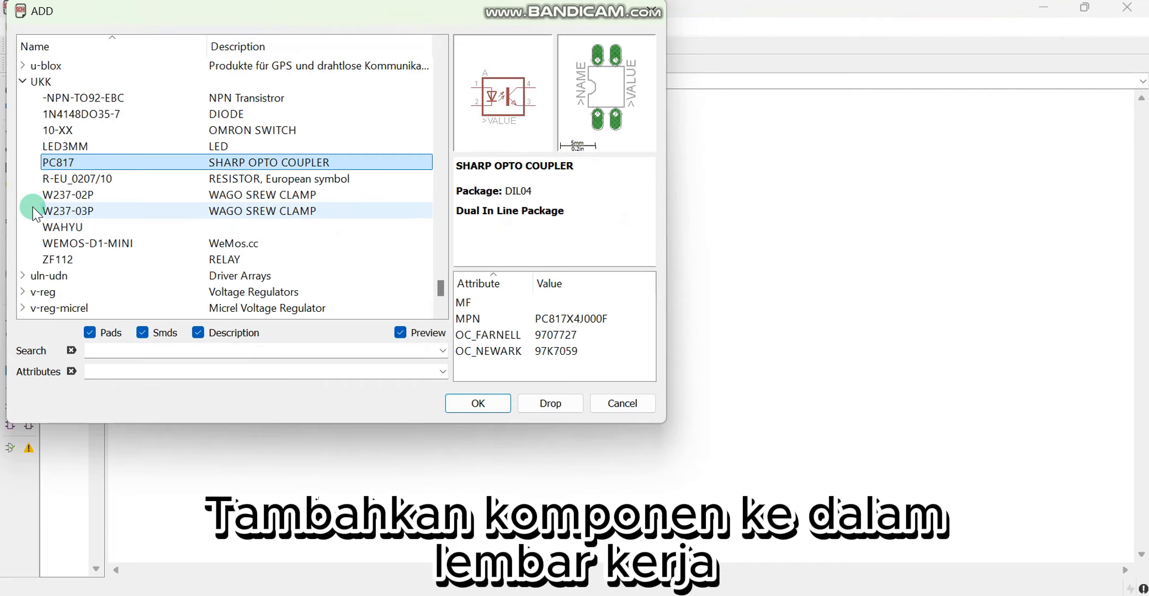
{"action": "left_click", "coordinate": [65, 146]}
{"action": "left_click", "coordinate": [261, 373]}
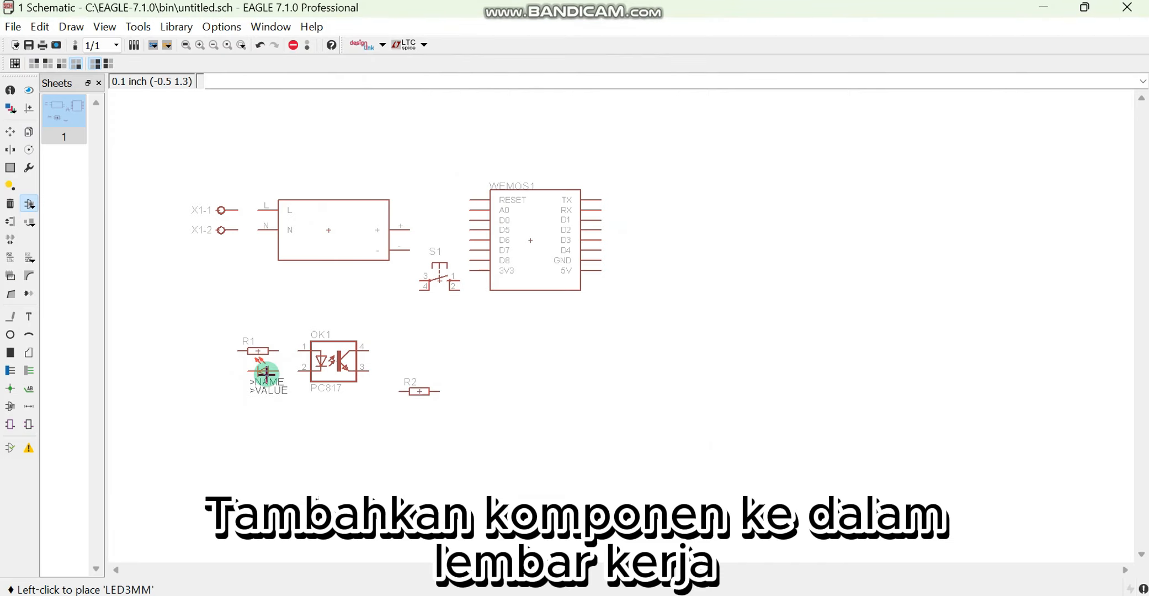
Add the -NPN-TO92-EBC transistor just to the right of resistor R2
{"action": "left_click", "coordinate": [28, 202]}
{"action": "double_click", "coordinate": [188, 97]}
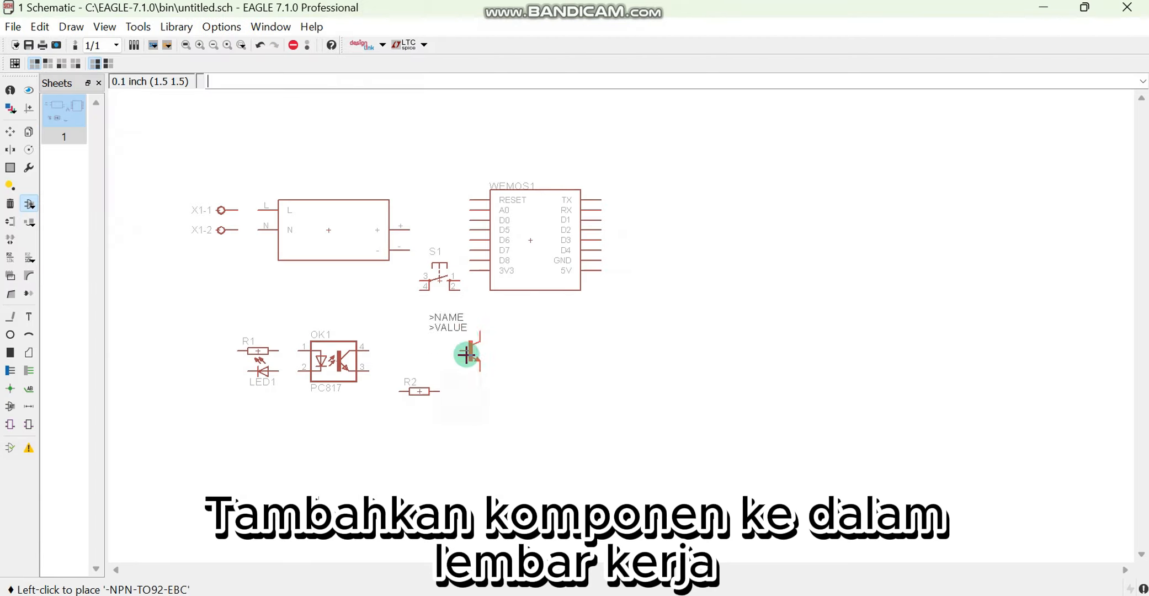
{"action": "left_click", "coordinate": [464, 394]}
Add the 1N4148DO35-7 diode to the right of transistor T1
{"action": "left_click", "coordinate": [29, 204]}
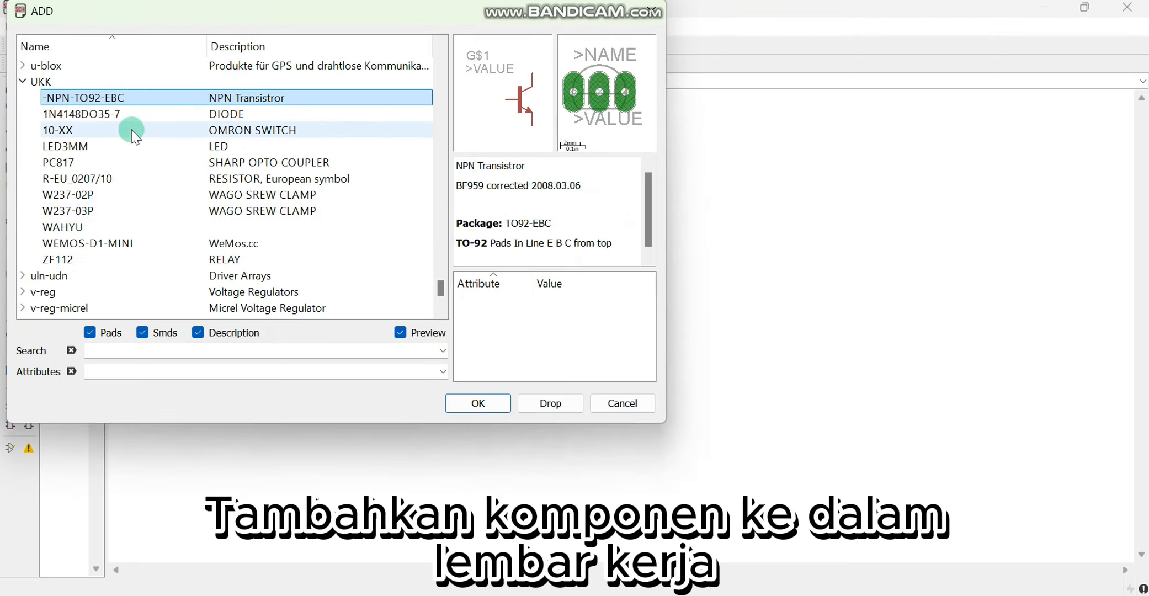
{"action": "left_click", "coordinate": [138, 114]}
{"action": "left_click", "coordinate": [504, 405]}
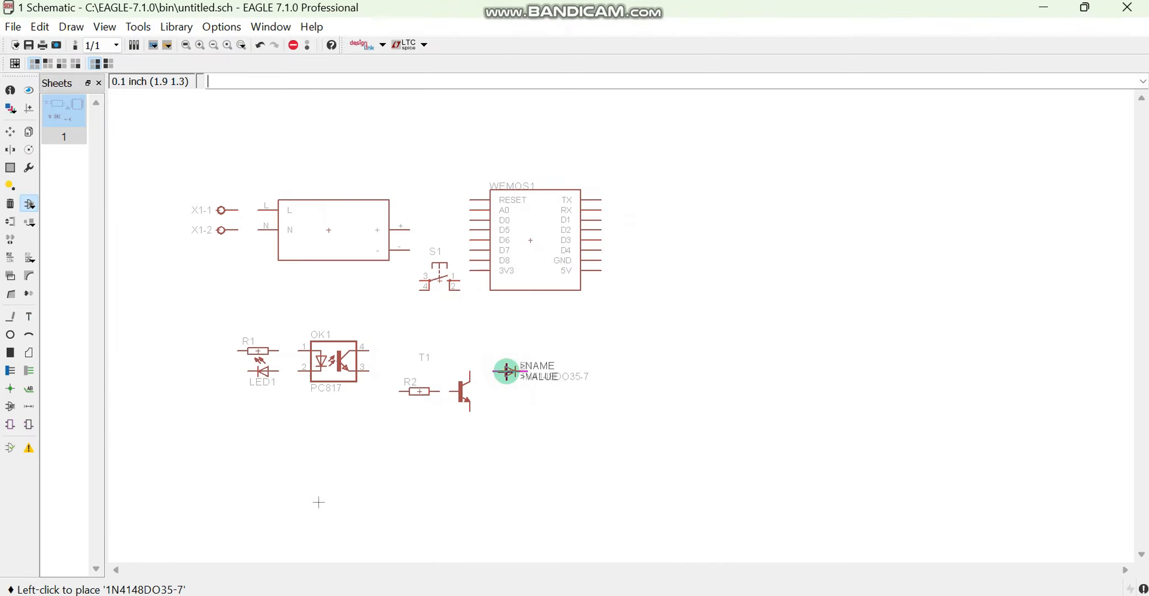
{"action": "left_click", "coordinate": [510, 371]}
Add the ZF112 relay, coil and switch contact together, to the right of diode D1
{"action": "left_click", "coordinate": [28, 204]}
{"action": "left_click", "coordinate": [127, 256]}
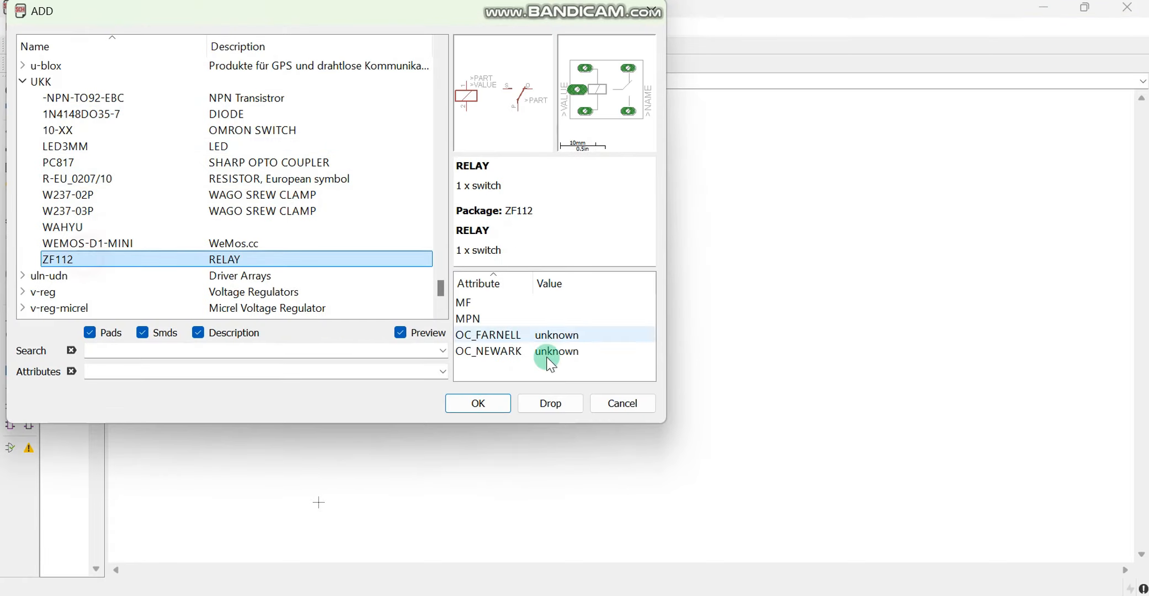
{"action": "left_click", "coordinate": [474, 403]}
{"action": "left_click", "coordinate": [609, 385]}
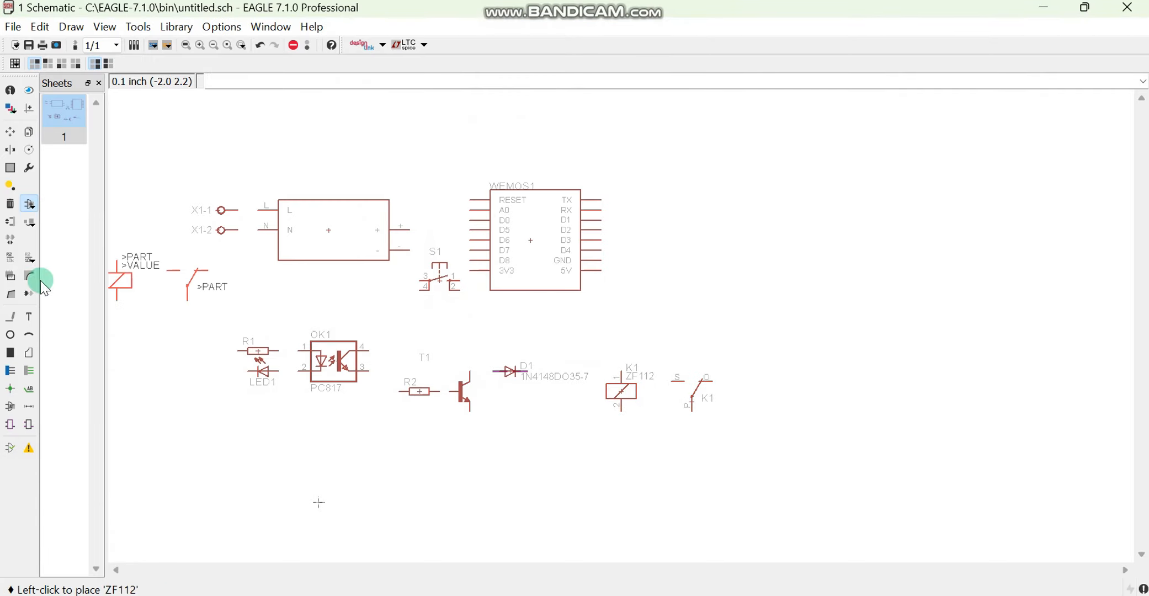
Add the W237-03P screw clamp, rotated 180 degrees, to the right of the relay contact
{"action": "left_click", "coordinate": [28, 204]}
{"action": "left_click", "coordinate": [110, 210]}
{"action": "left_click", "coordinate": [488, 407]}
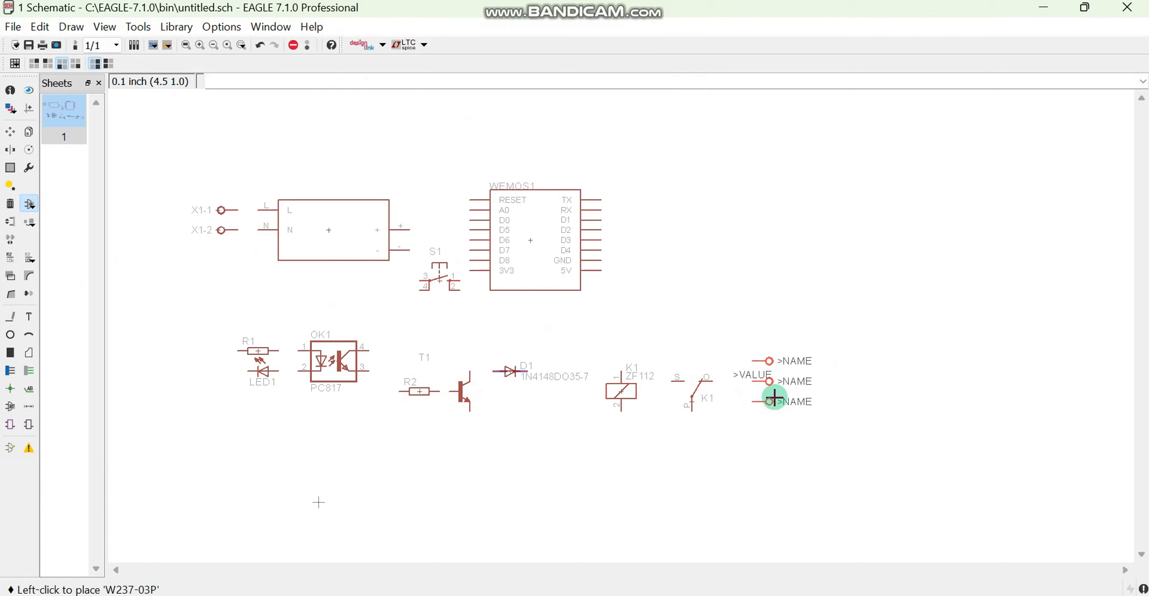
{"action": "left_click", "coordinate": [776, 380]}
{"action": "left_click", "coordinate": [35, 195]}
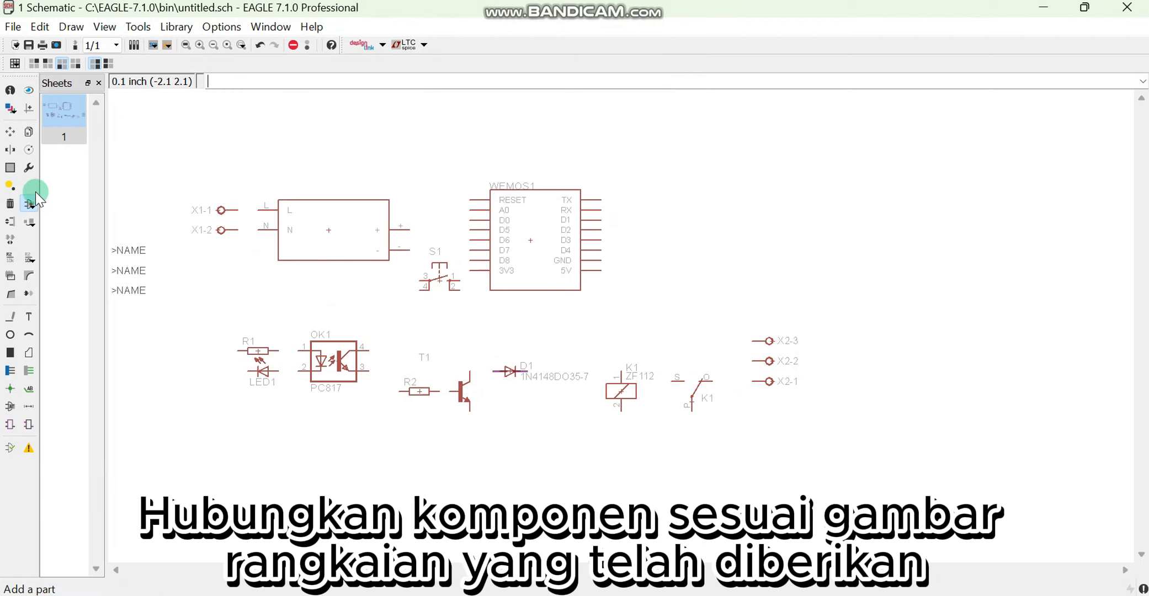
Move the Wemos module slightly right and rotate it 180 degrees so its 5V and GND pins face the converter
{"action": "left_click", "coordinate": [11, 131]}
{"action": "left_click", "coordinate": [531, 241]}
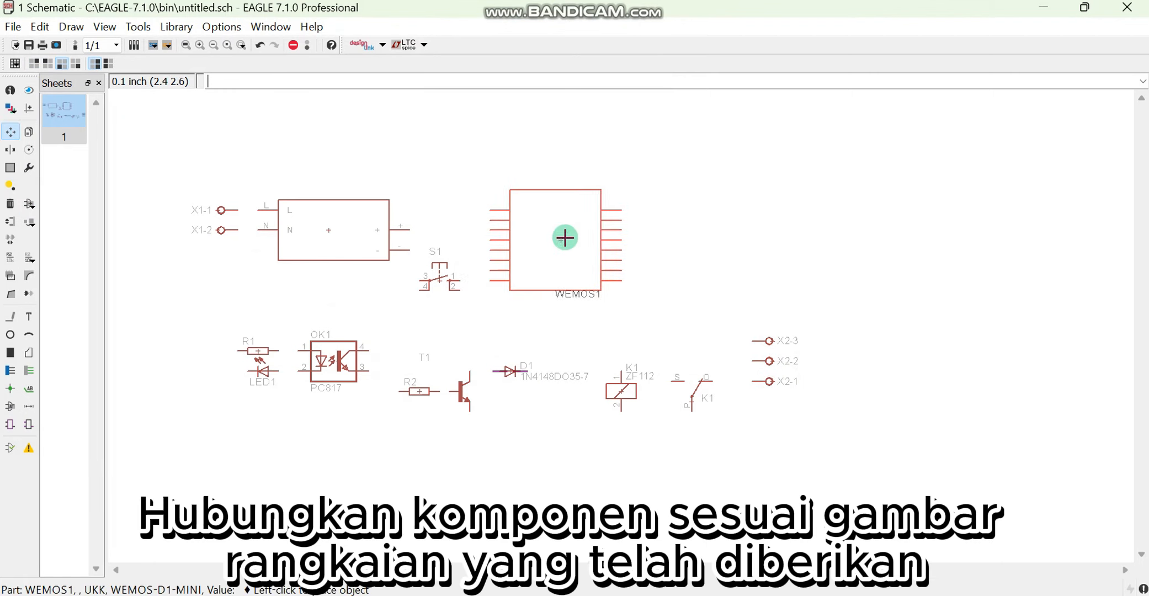
{"action": "left_click", "coordinate": [561, 240]}
Draw nets from X1-1 and X1-2 to the converter's L and N pins, and from its + and - outputs to the Wemos 5V and GND
{"action": "left_click", "coordinate": [10, 317]}
{"action": "scroll", "coordinate": [252, 211], "scroll_direction": "up", "scroll_amount": 2}
{"action": "left_click", "coordinate": [226, 206]}
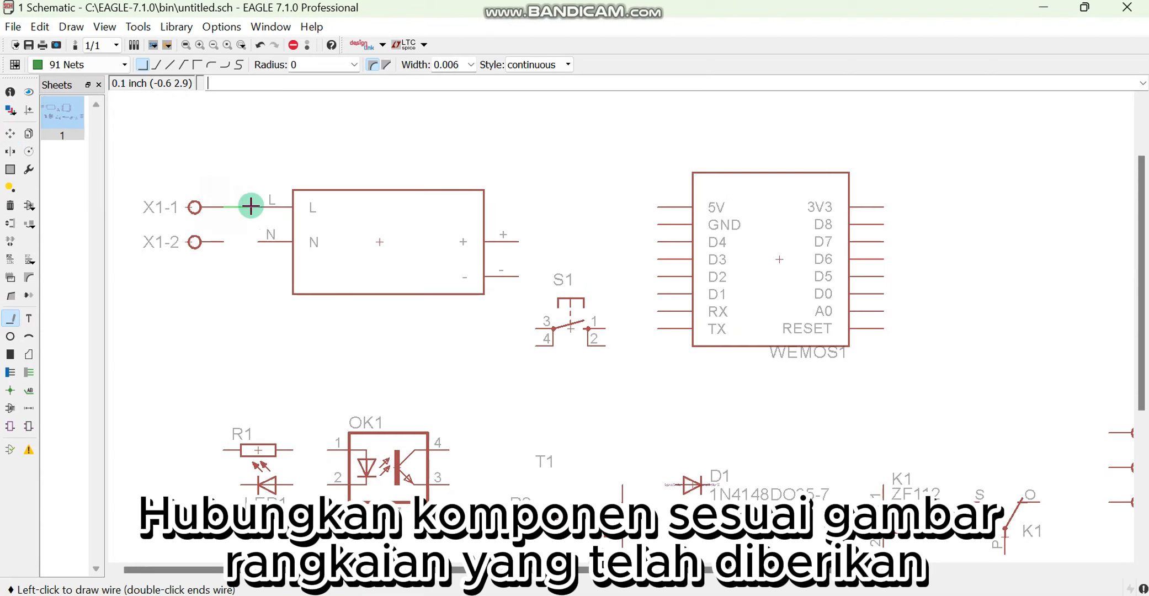
{"action": "left_click", "coordinate": [224, 242]}
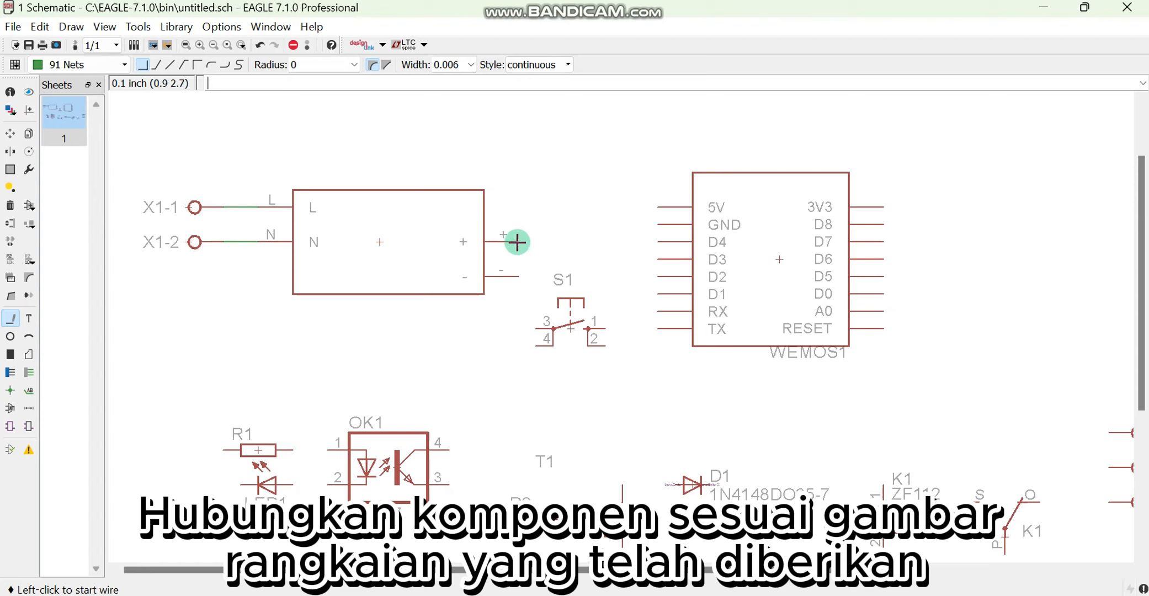
{"action": "left_click", "coordinate": [522, 277]}
{"action": "left_click", "coordinate": [645, 221]}
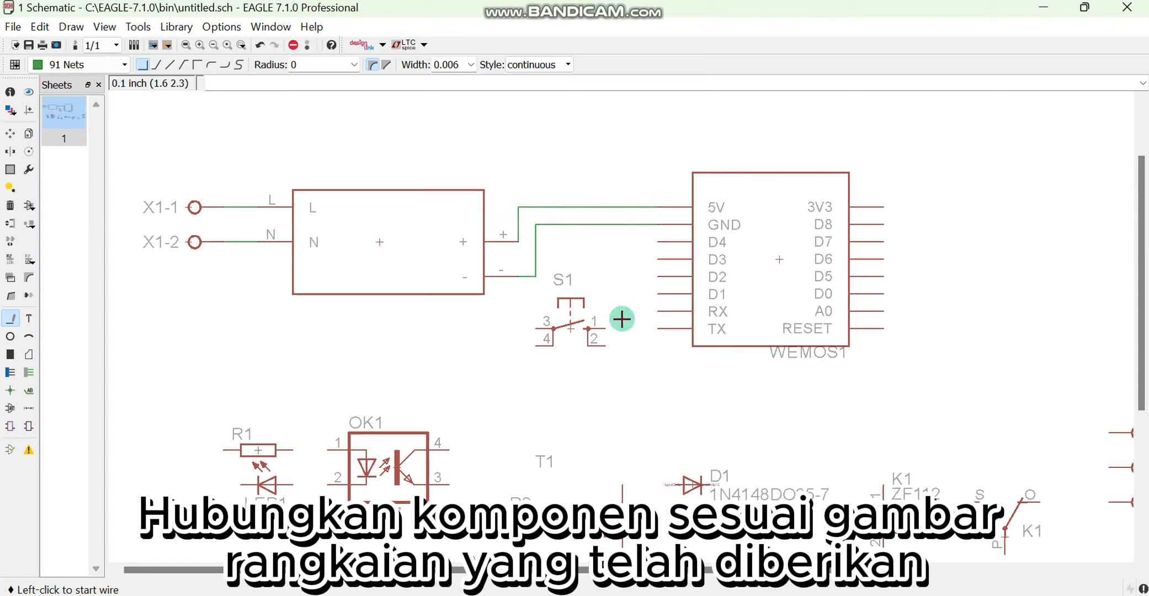
Move switch S1 slightly right, closer to the Wemos module
{"action": "left_click", "coordinate": [10, 132]}
{"action": "left_click", "coordinate": [572, 327]}
{"action": "left_click", "coordinate": [587, 328]}
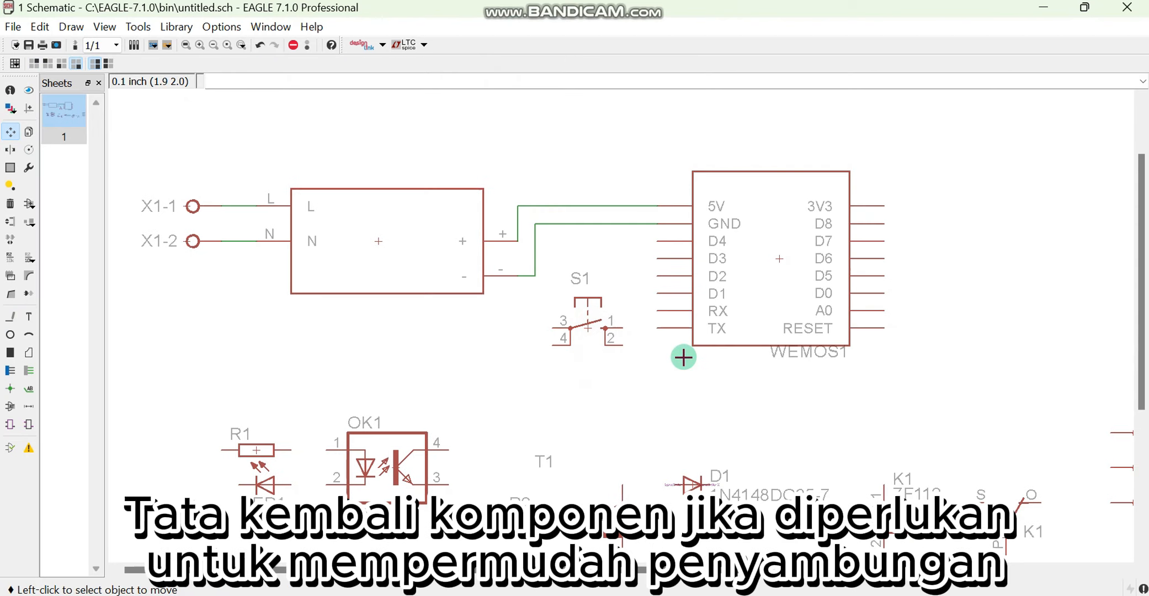
Draw nets from S1 pin 1 to the Wemos D3 pin and from S1 pin 3 to the converter's negative net
{"action": "left_click", "coordinate": [10, 317]}
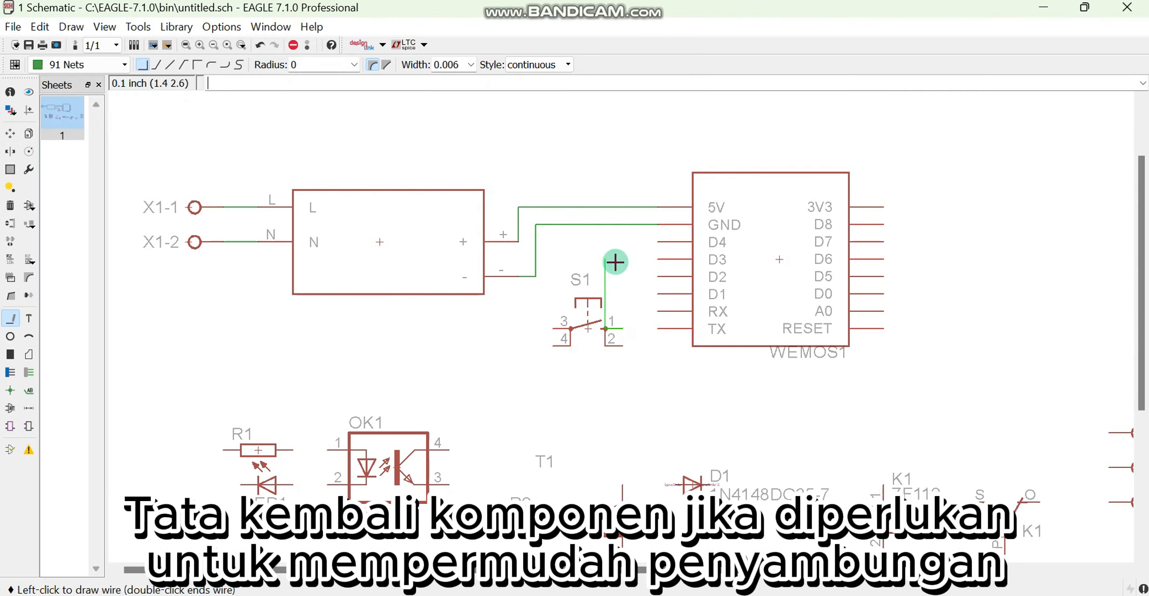
{"action": "left_click", "coordinate": [658, 257]}
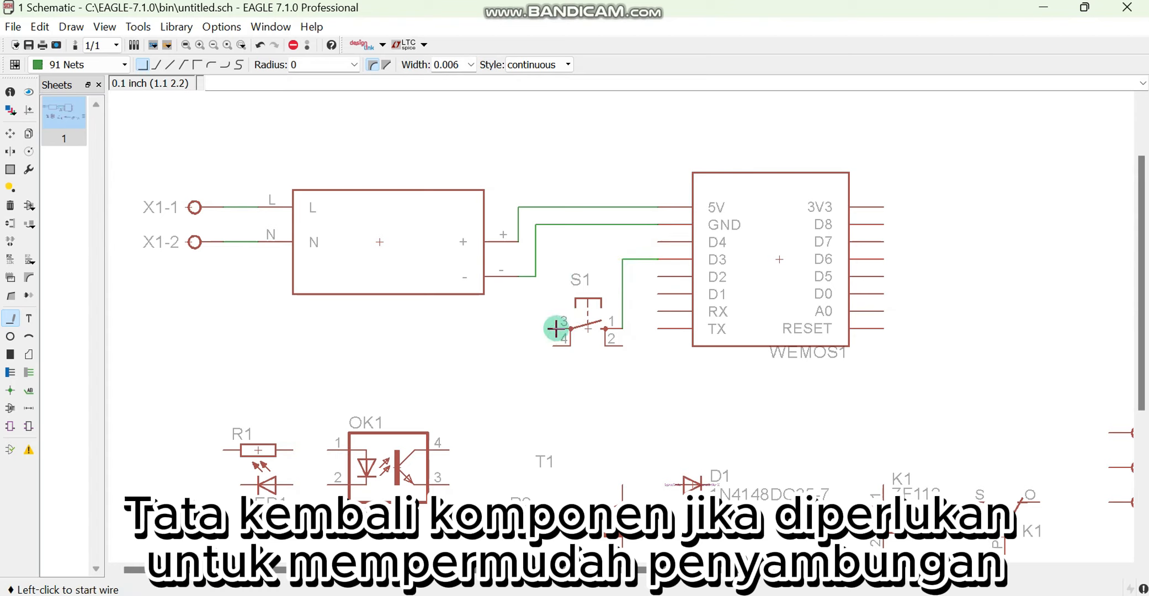
{"action": "left_click", "coordinate": [551, 328]}
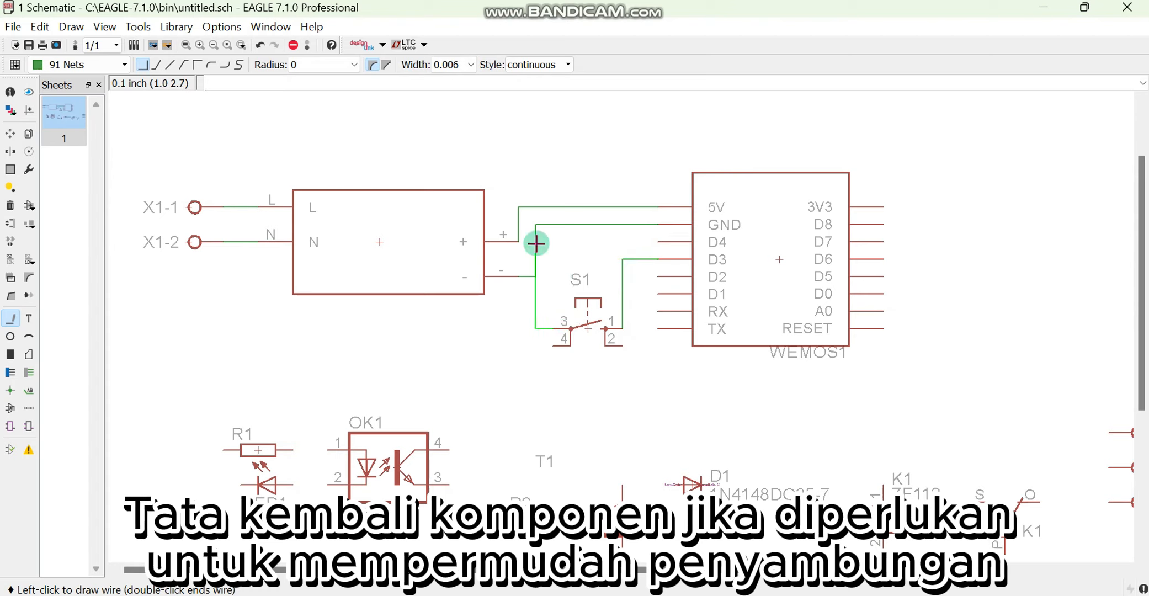
{"action": "left_click", "coordinate": [537, 277]}
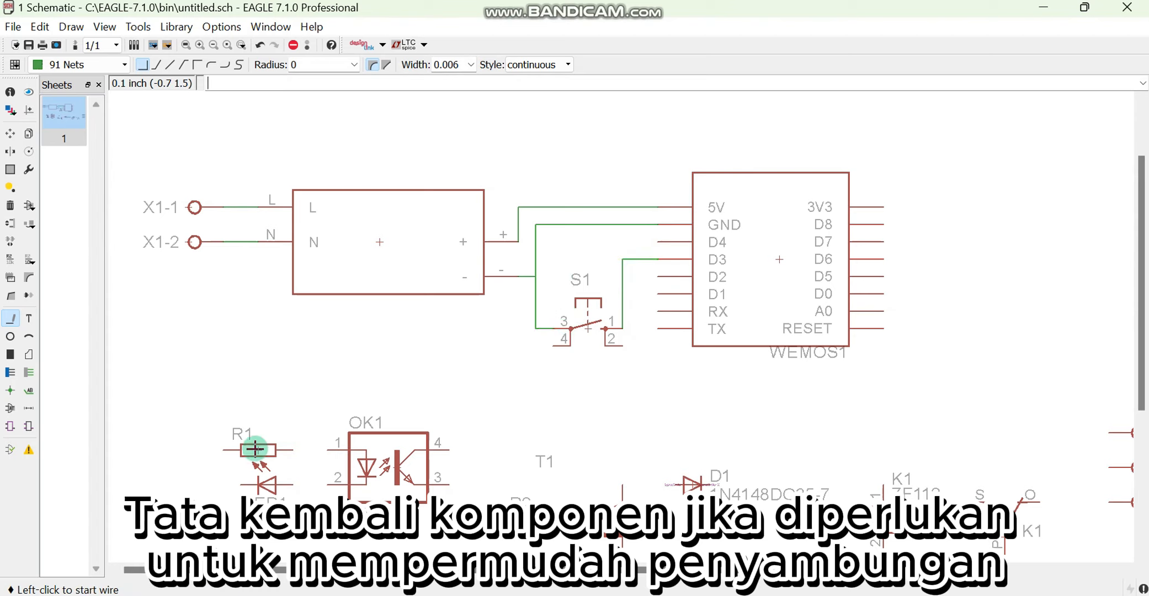
Draw nets from resistor R1 to pin 1 and from LED1 to pin 2 of optocoupler OK1
{"action": "left_click", "coordinate": [292, 450]}
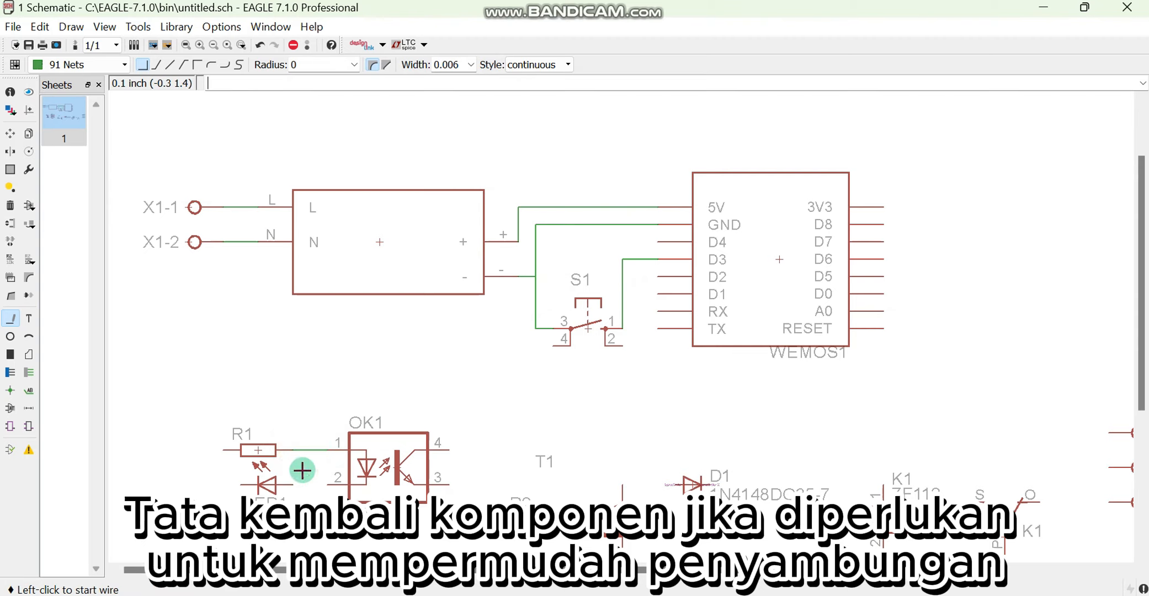
{"action": "left_click", "coordinate": [327, 478]}
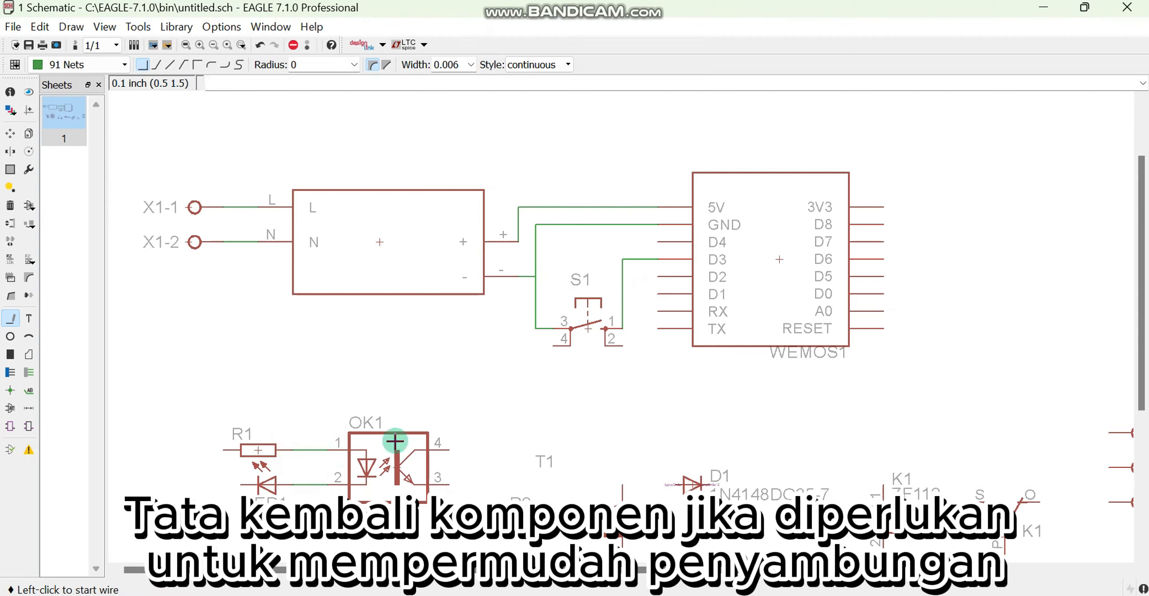
Move resistor R2 level with OK1 pin 3, transistor T1 beside R2, and diode D1 next to T1's collector
{"action": "left_click", "coordinate": [10, 132]}
{"action": "left_click", "coordinate": [531, 526]}
{"action": "left_click", "coordinate": [500, 485]}
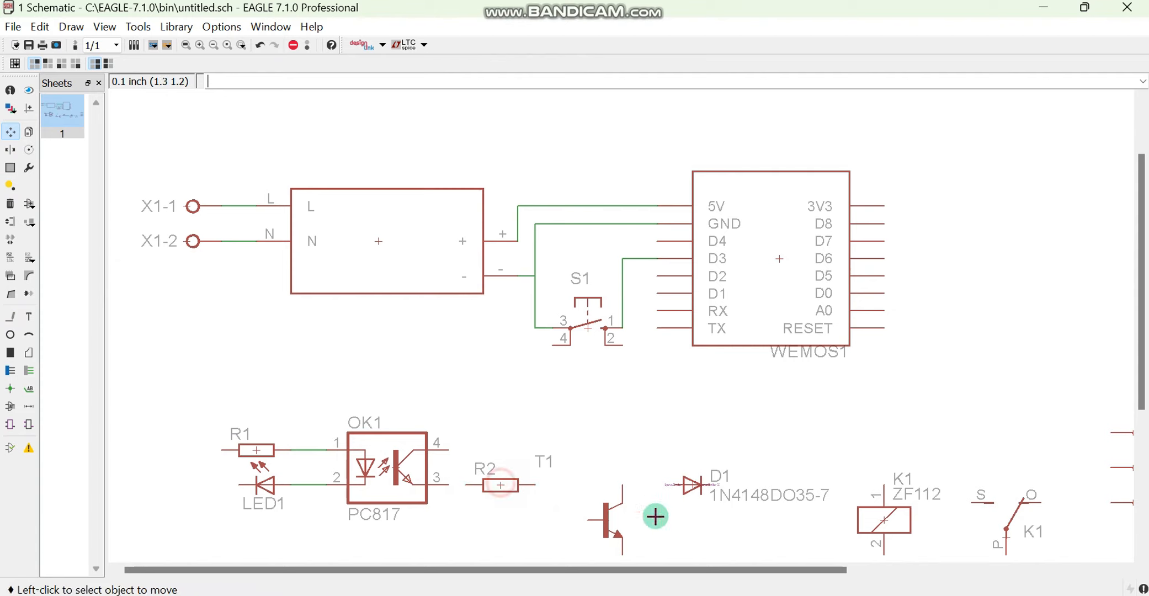
{"action": "left_click", "coordinate": [655, 516]}
{"action": "left_click", "coordinate": [575, 485]}
{"action": "left_click", "coordinate": [696, 484]}
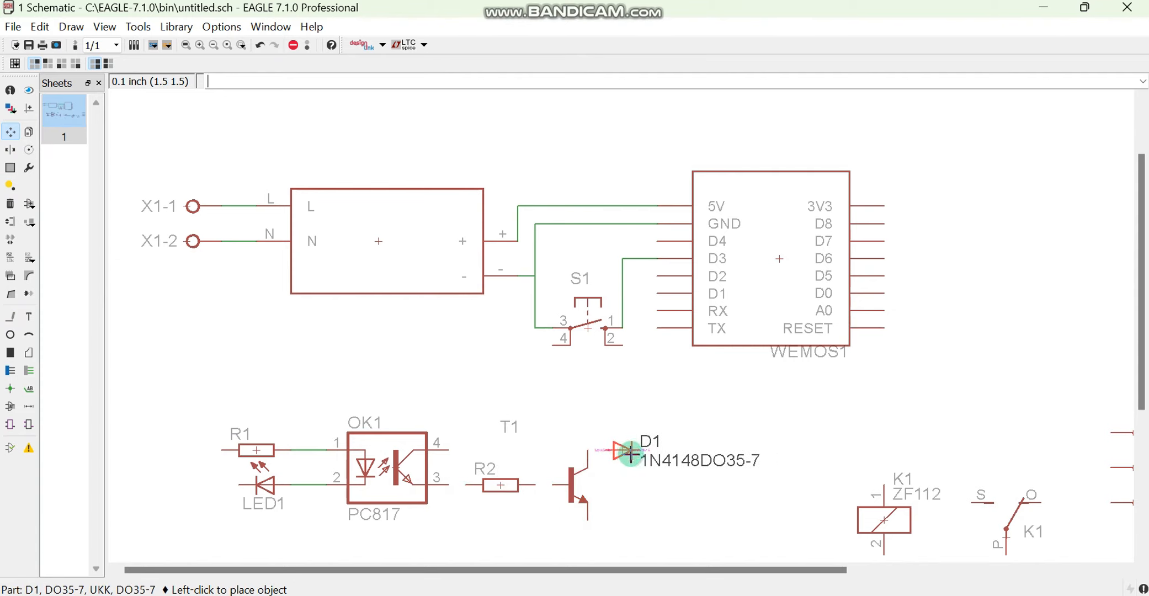
{"action": "left_click", "coordinate": [630, 451]}
Move the K1 relay coil left toward diode D1 and rotate it 180 degrees
{"action": "left_click", "coordinate": [882, 522]}
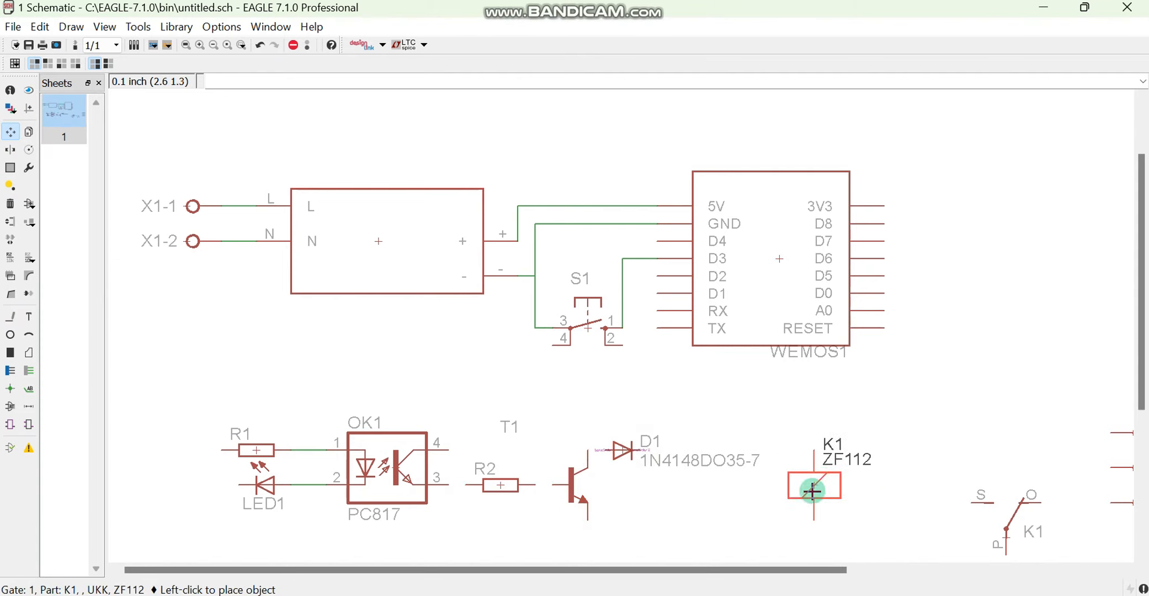
{"action": "right_click", "coordinate": [812, 489]}
{"action": "right_click", "coordinate": [811, 485]}
{"action": "left_click", "coordinate": [802, 483]}
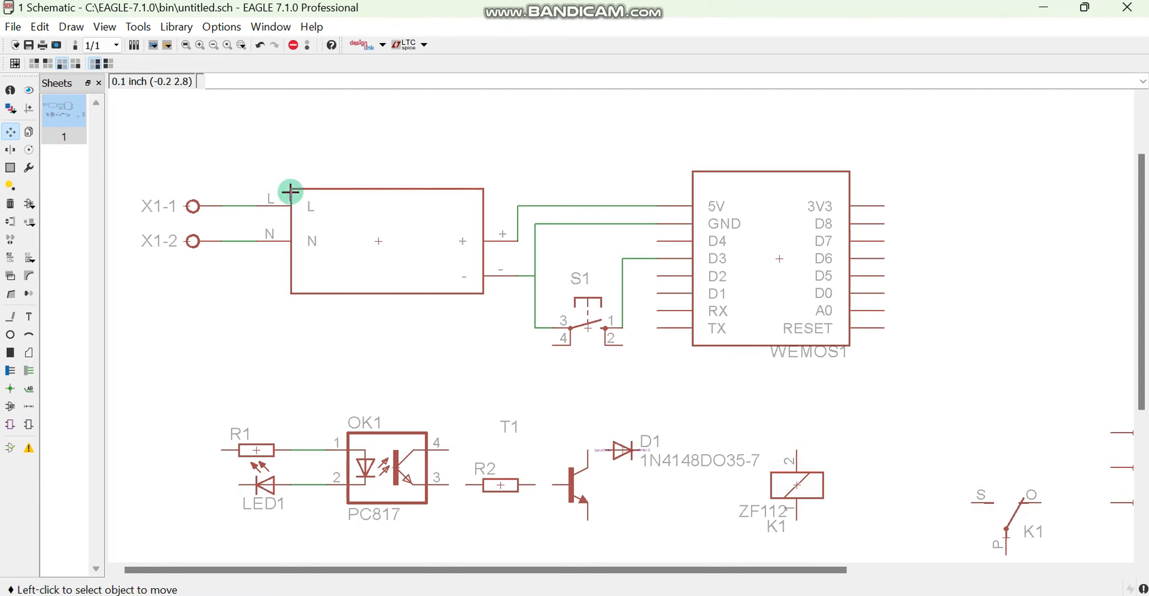
Move the K1 relay contact beside the relay coil and rotate it so pin P faces the coil
{"action": "left_click", "coordinate": [1003, 534]}
{"action": "right_click", "coordinate": [870, 488]}
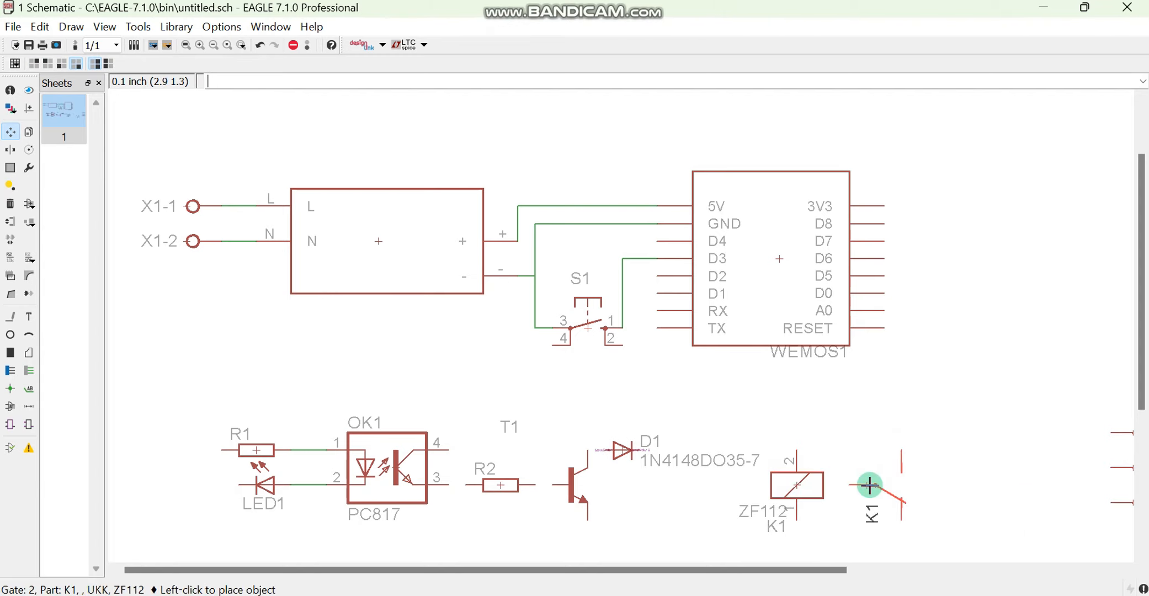
{"action": "left_click", "coordinate": [870, 486]}
{"action": "scroll", "coordinate": [869, 485], "scroll_direction": "down", "scroll_amount": 2}
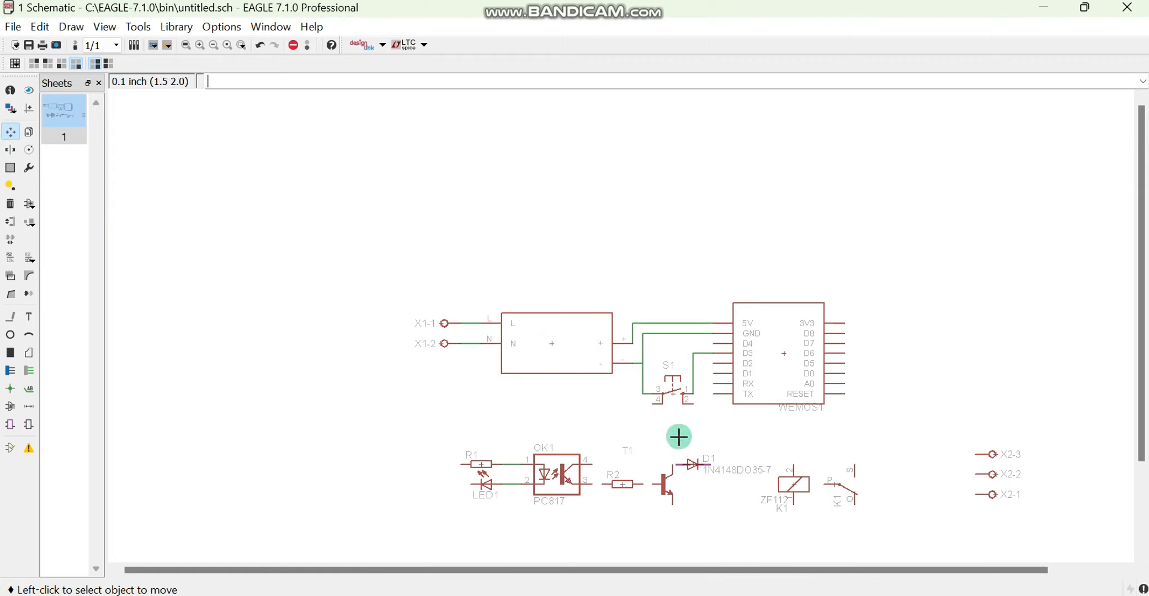
{"action": "scroll", "coordinate": [397, 353], "scroll_direction": "up", "scroll_amount": 3}
Group the three X2 terminals and move them together next to the K1 relay contact
{"action": "left_click", "coordinate": [13, 166]}
{"action": "scroll", "coordinate": [343, 353], "scroll_direction": "down", "scroll_amount": 2}
{"action": "scroll", "coordinate": [866, 477], "scroll_direction": "down", "scroll_amount": 3}
{"action": "left_click_drag", "start_coordinate": [962, 443], "coordinate": [1016, 525]}
{"action": "left_click", "coordinate": [11, 131]}
{"action": "scroll", "coordinate": [1014, 526], "scroll_direction": "up", "scroll_amount": 3}
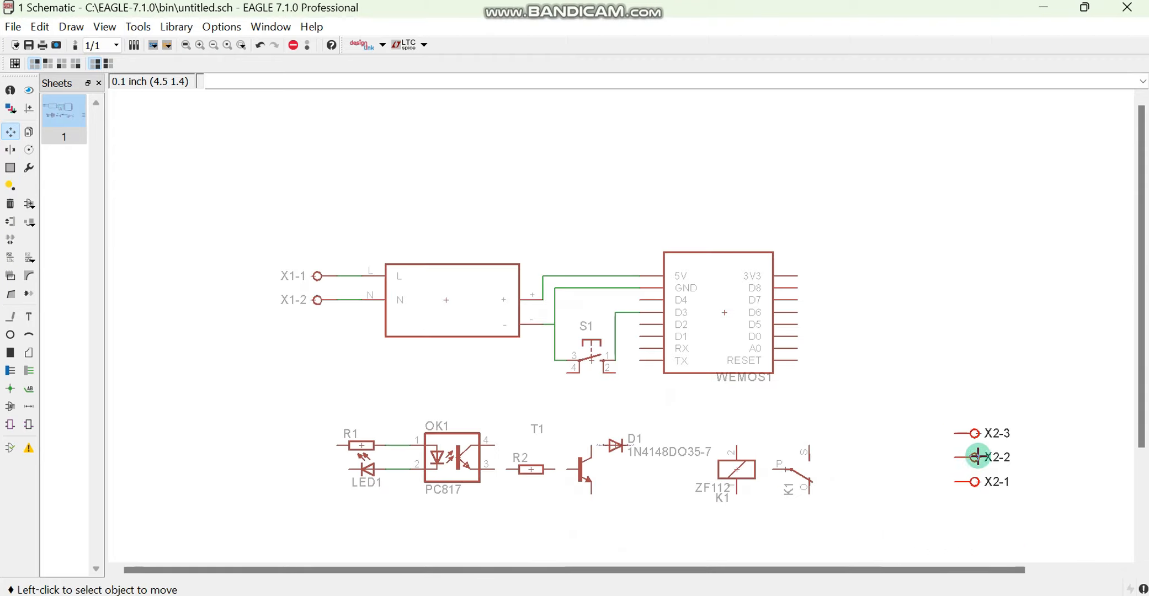
{"action": "right_click", "coordinate": [977, 457]}
{"action": "left_click", "coordinate": [1004, 406]}
{"action": "left_click", "coordinate": [866, 469]}
Draw nets from OK1 pin 3 to resistor R2 and from R2 to the base of transistor T1
{"action": "left_click", "coordinate": [10, 317]}
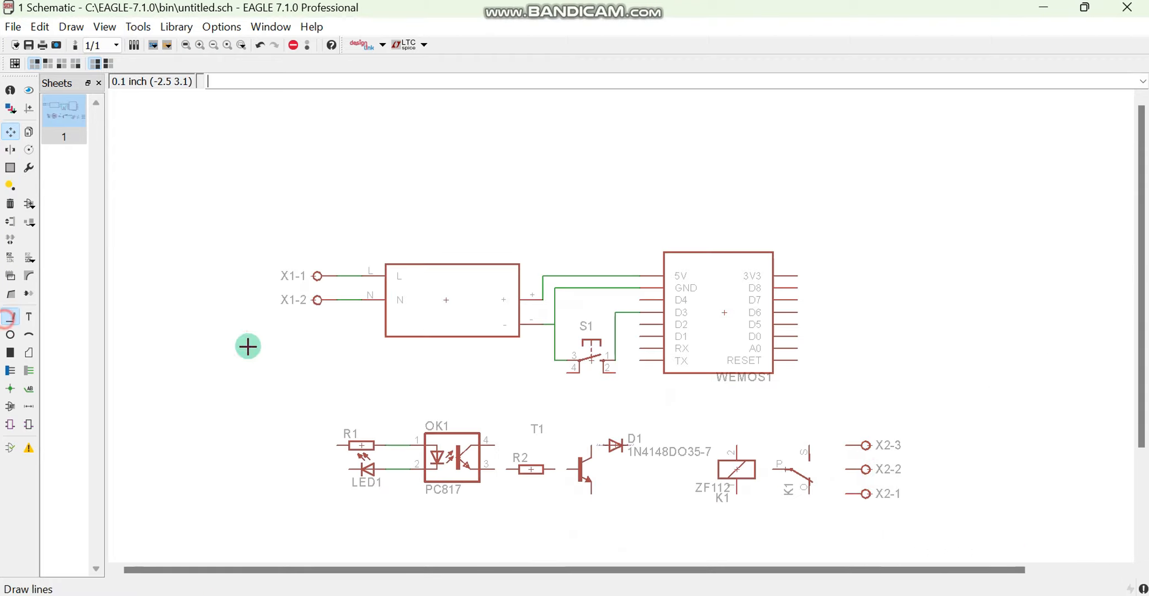
{"action": "scroll", "coordinate": [425, 486], "scroll_direction": "up", "scroll_amount": 3}
{"action": "left_click", "coordinate": [546, 457]}
{"action": "left_click", "coordinate": [566, 457]}
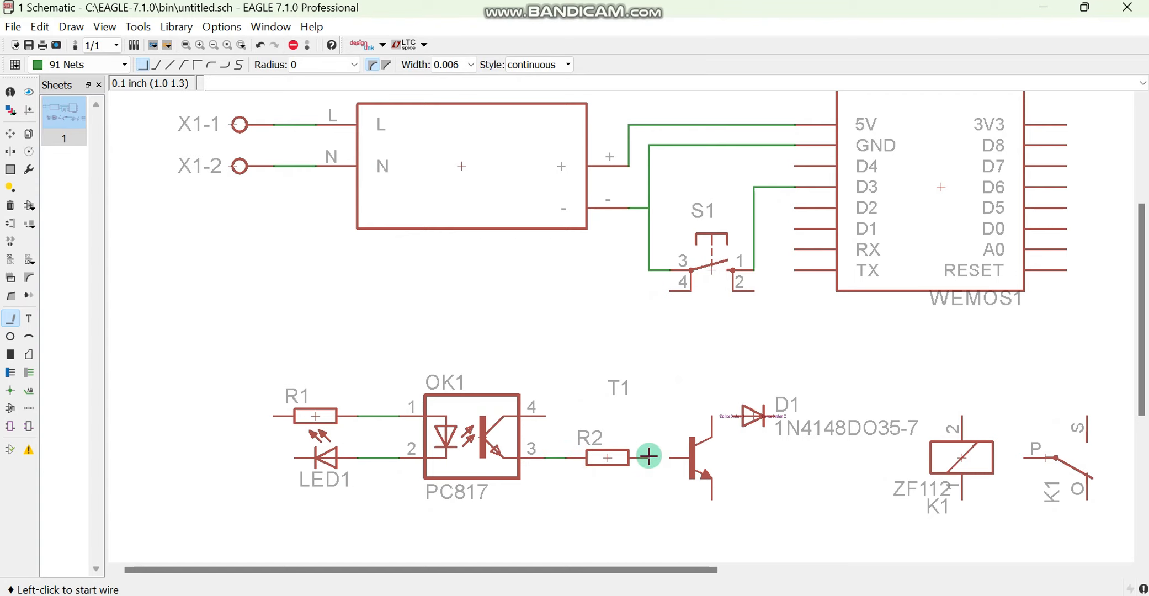
{"action": "left_click", "coordinate": [649, 457]}
{"action": "left_click", "coordinate": [669, 457]}
Draw nets from T1's collector to D1, from D1 to K1 coil pin 2, and from coil pin 1 back to the collector net
{"action": "left_click", "coordinate": [712, 416]}
{"action": "left_click", "coordinate": [734, 417]}
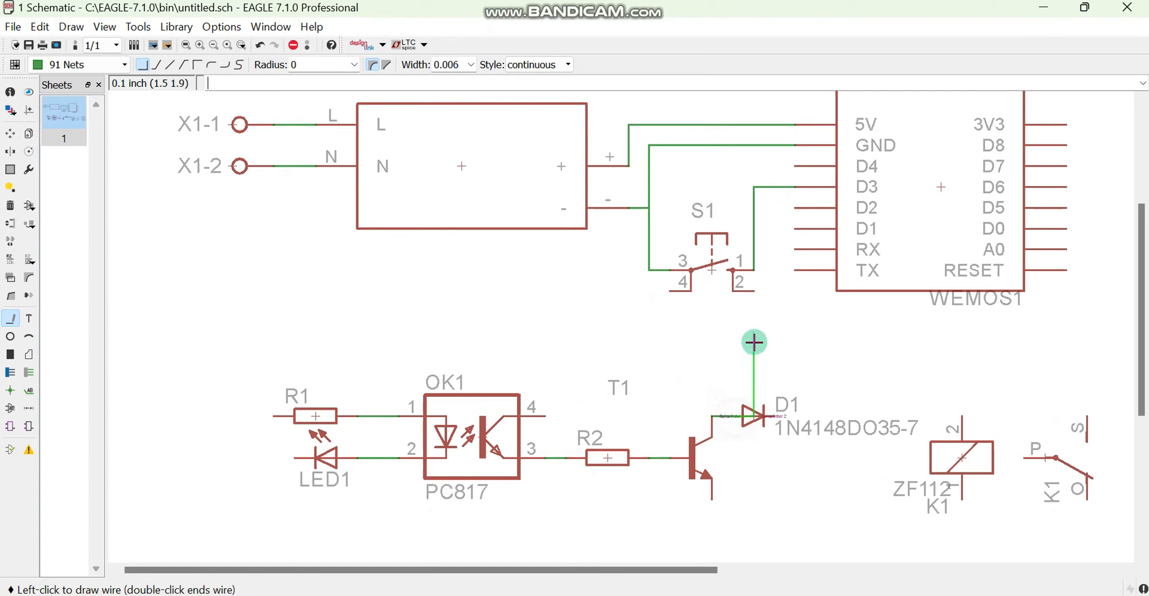
{"action": "key", "text": "Escape"}
{"action": "left_click", "coordinate": [775, 415]}
{"action": "left_click", "coordinate": [965, 417]}
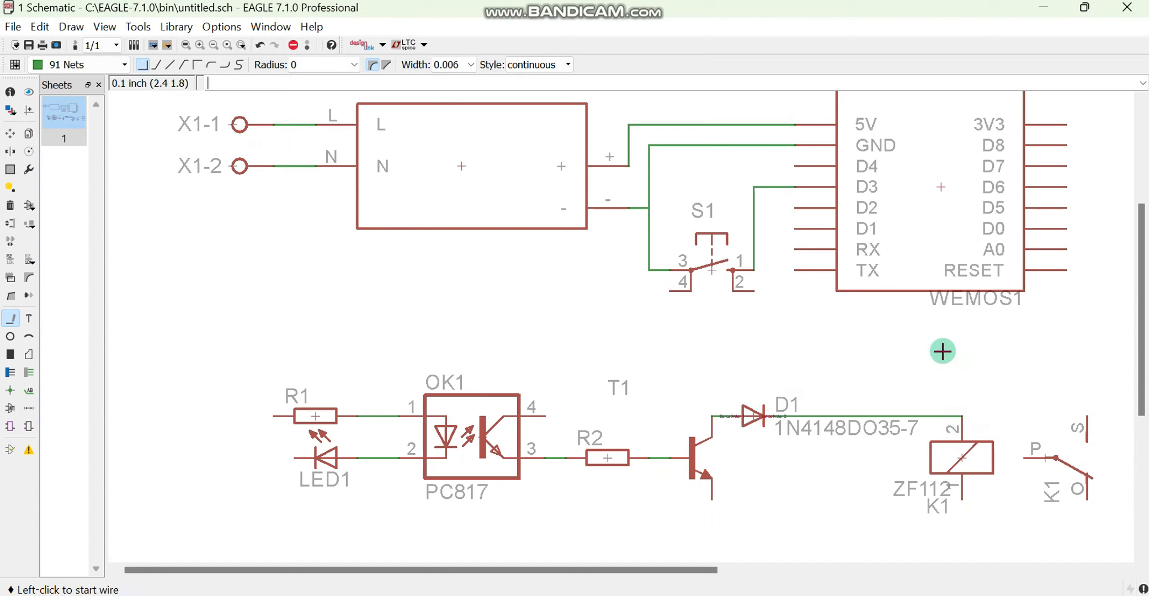
{"action": "left_click", "coordinate": [963, 502]}
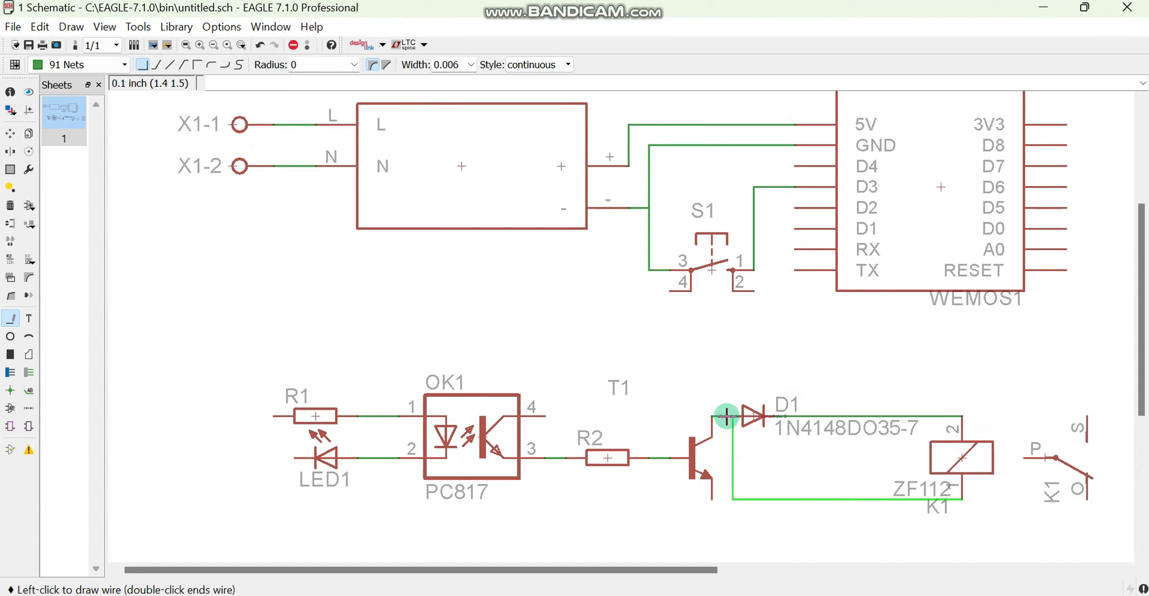
{"action": "left_click", "coordinate": [726, 417]}
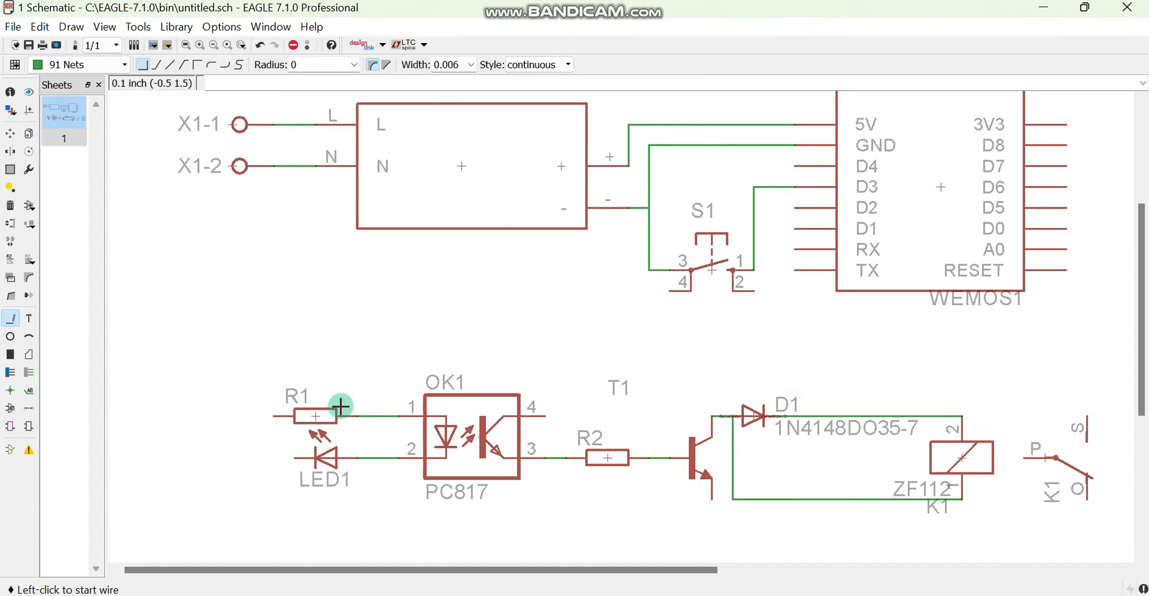
Draw short open-ended nets outward from the free pins of resistor R1 and LED1
{"action": "left_click", "coordinate": [275, 421]}
{"action": "double_click", "coordinate": [248, 413]}
{"action": "left_click", "coordinate": [295, 452]}
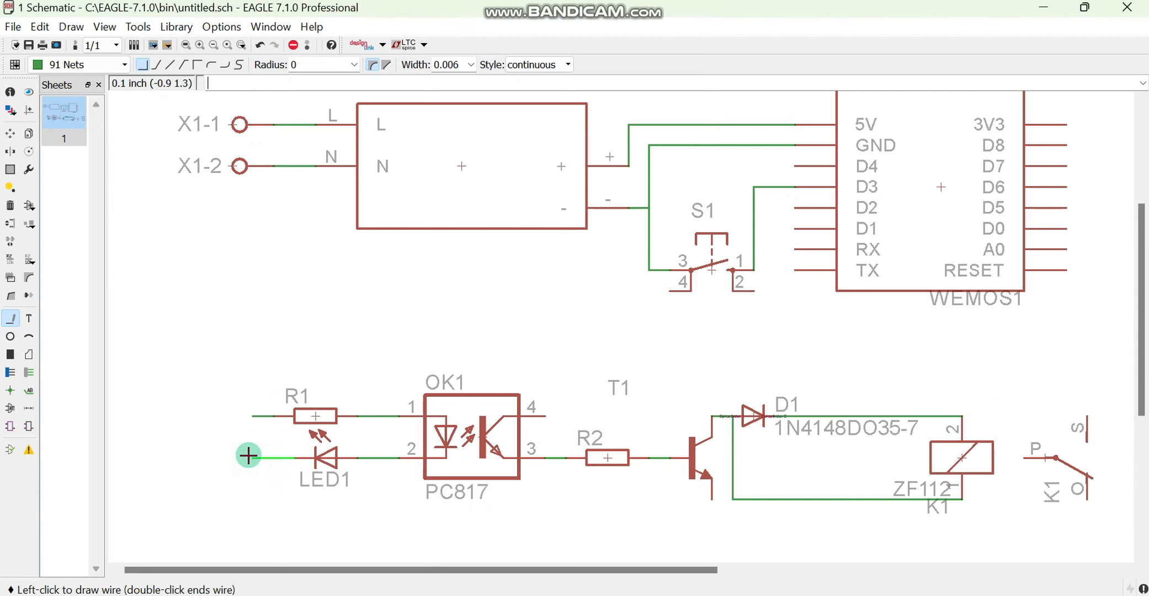
{"action": "double_click", "coordinate": [249, 455]}
Draw nets connecting X2-3 to K1 contact S, X2-2 to contact P, and X2-1 to contact O
{"action": "scroll", "coordinate": [588, 403], "scroll_direction": "down", "scroll_amount": 2}
{"action": "scroll", "coordinate": [1030, 419], "scroll_direction": "up", "scroll_amount": 3}
{"action": "left_click", "coordinate": [940, 406]}
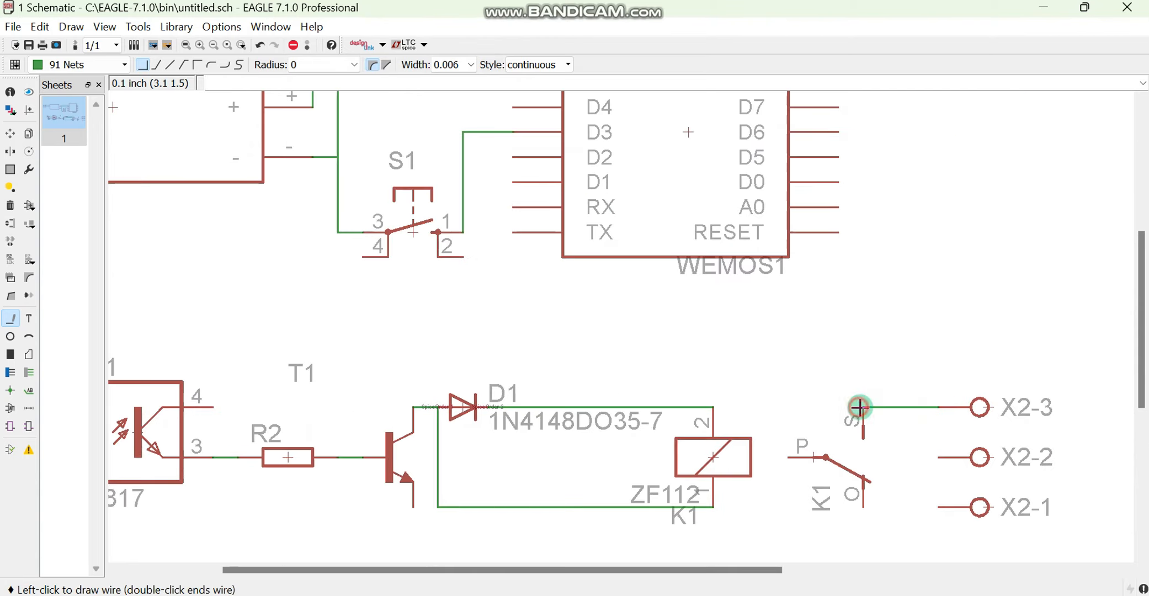
{"action": "left_click", "coordinate": [860, 407]}
{"action": "left_click", "coordinate": [939, 457]}
{"action": "double_click", "coordinate": [789, 459]}
{"action": "left_click", "coordinate": [938, 506]}
{"action": "double_click", "coordinate": [864, 506]}
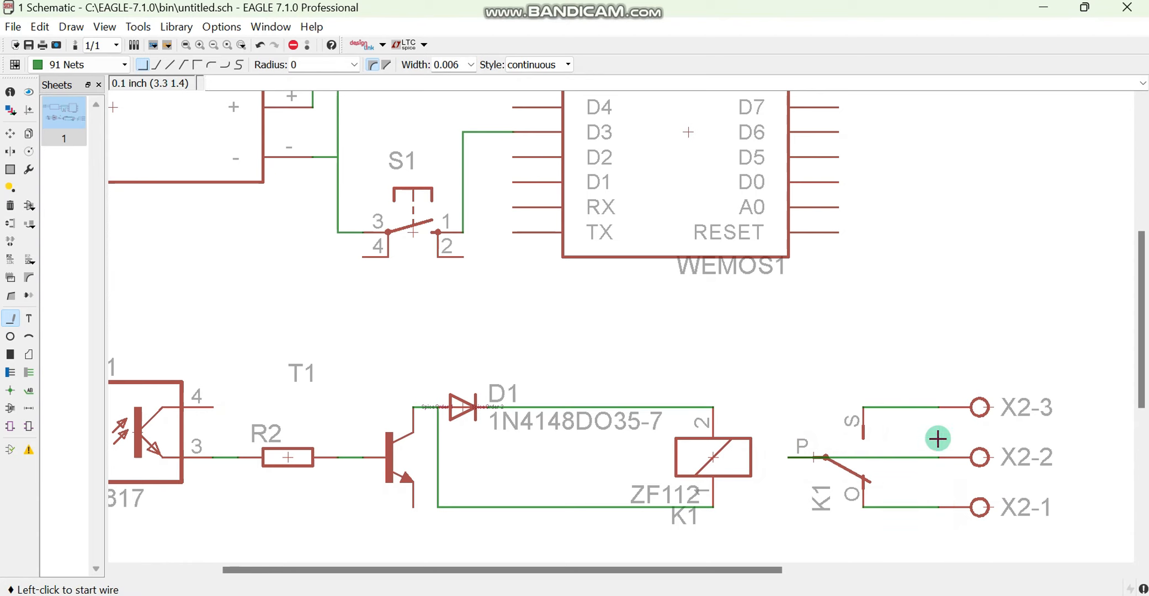
Draw short open-ended nets from T1's emitter and from the Wemos D1 pin
{"action": "scroll", "coordinate": [947, 425], "scroll_direction": "down", "scroll_amount": 2}
{"action": "left_click", "coordinate": [576, 477]}
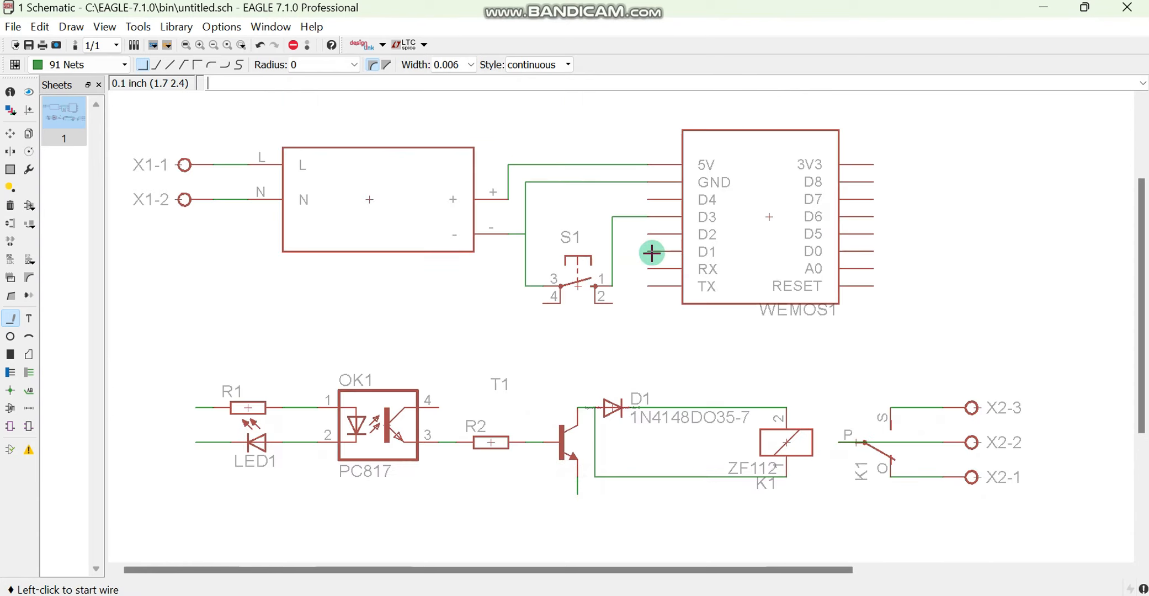
{"action": "left_click", "coordinate": [647, 251]}
{"action": "double_click", "coordinate": [630, 251]}
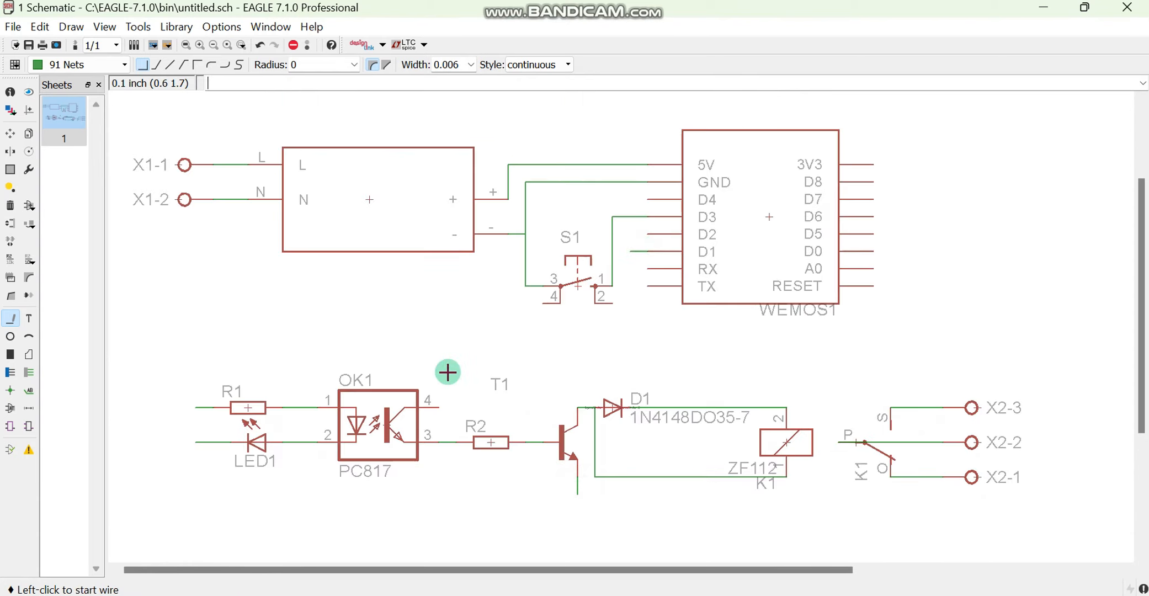
Draw a net from K1 coil pin 2 to R1, merging as N$11, and connect OK1 pin 4 to it
{"action": "left_click", "coordinate": [786, 408]}
{"action": "left_click", "coordinate": [791, 364]}
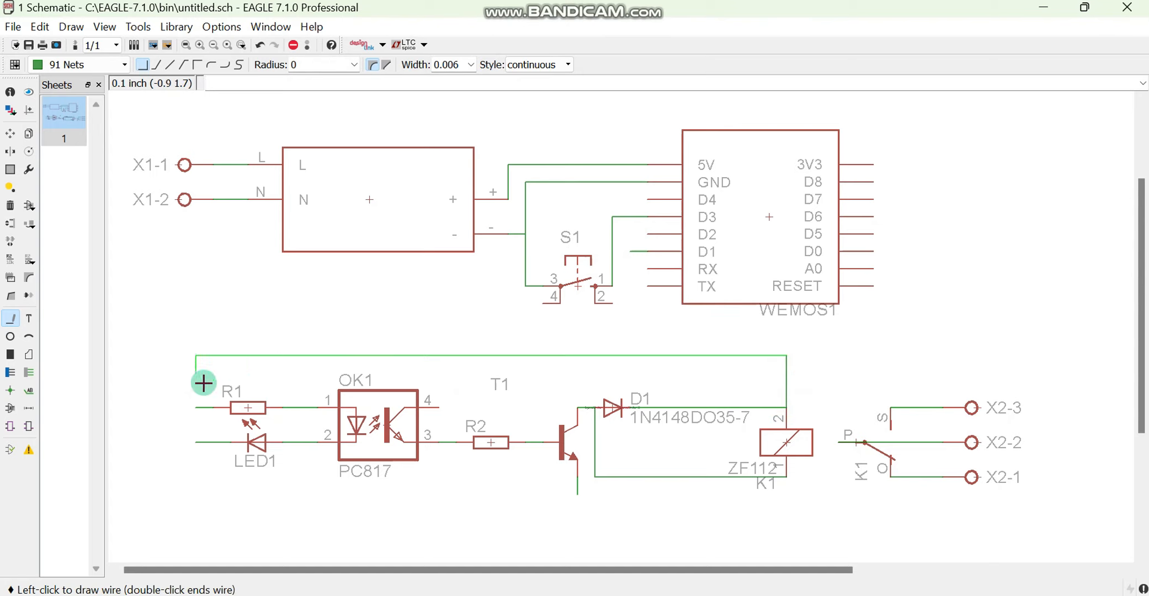
{"action": "left_click", "coordinate": [200, 407]}
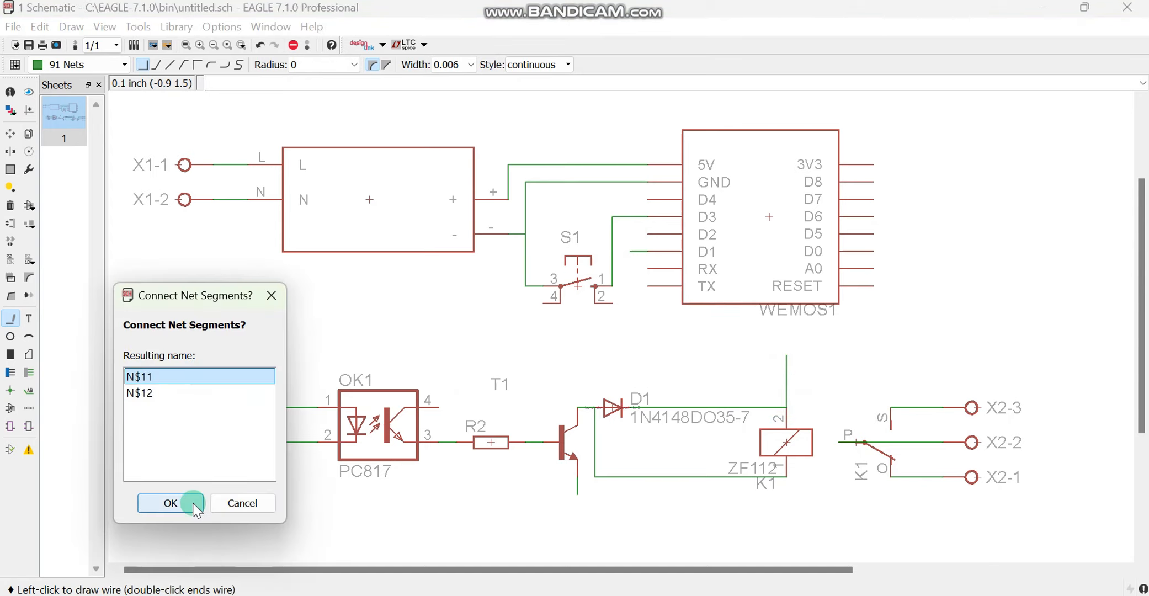
{"action": "left_click", "coordinate": [161, 503]}
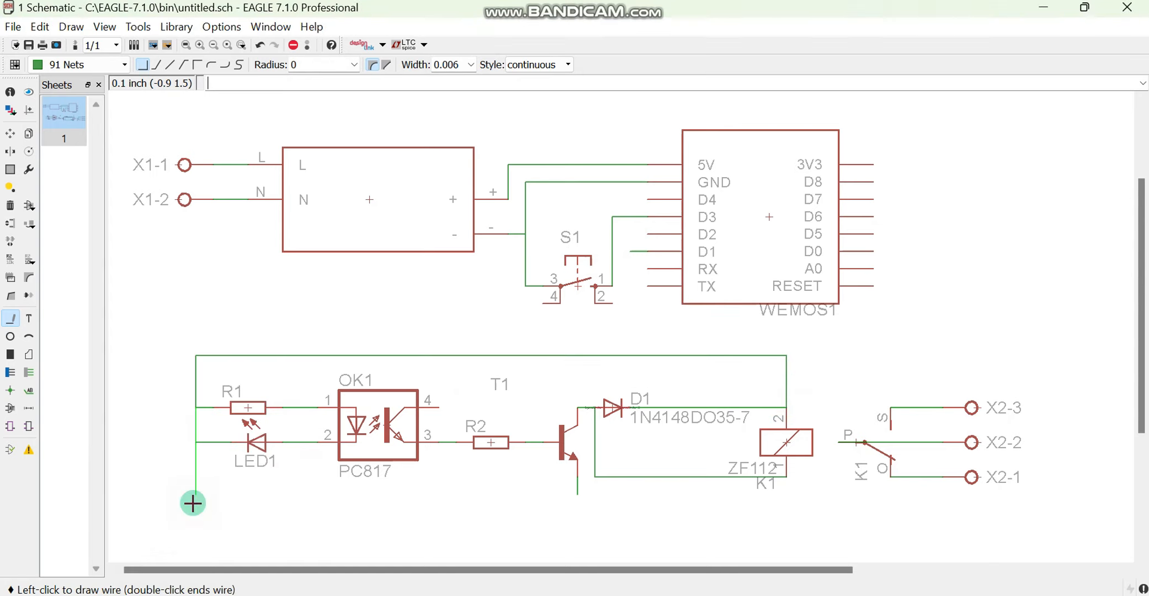
{"action": "left_click", "coordinate": [439, 409]}
{"action": "left_click", "coordinate": [457, 354]}
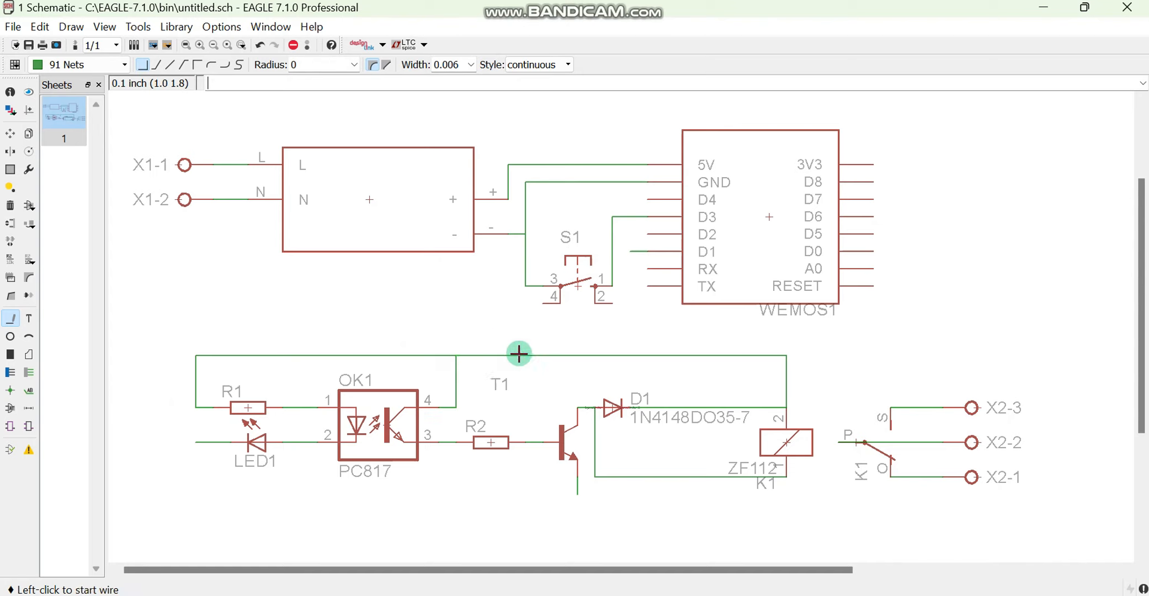
Add a cross-reference label to T1's emitter net and rename the net G
{"action": "right_click", "coordinate": [577, 456]}
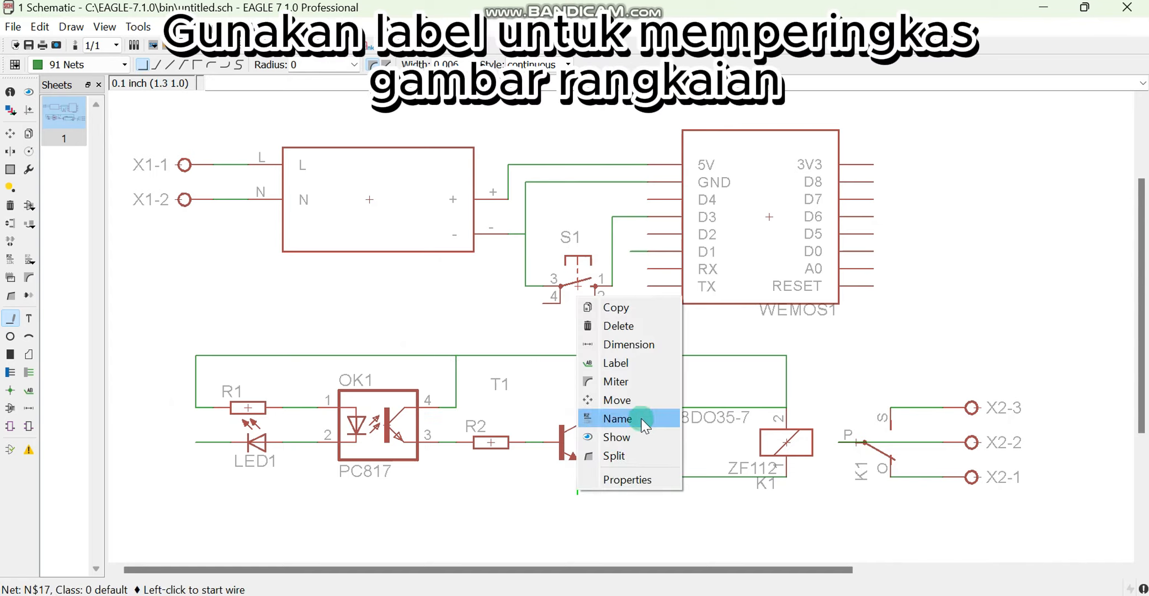
{"action": "left_click", "coordinate": [640, 364]}
{"action": "left_click", "coordinate": [157, 64]}
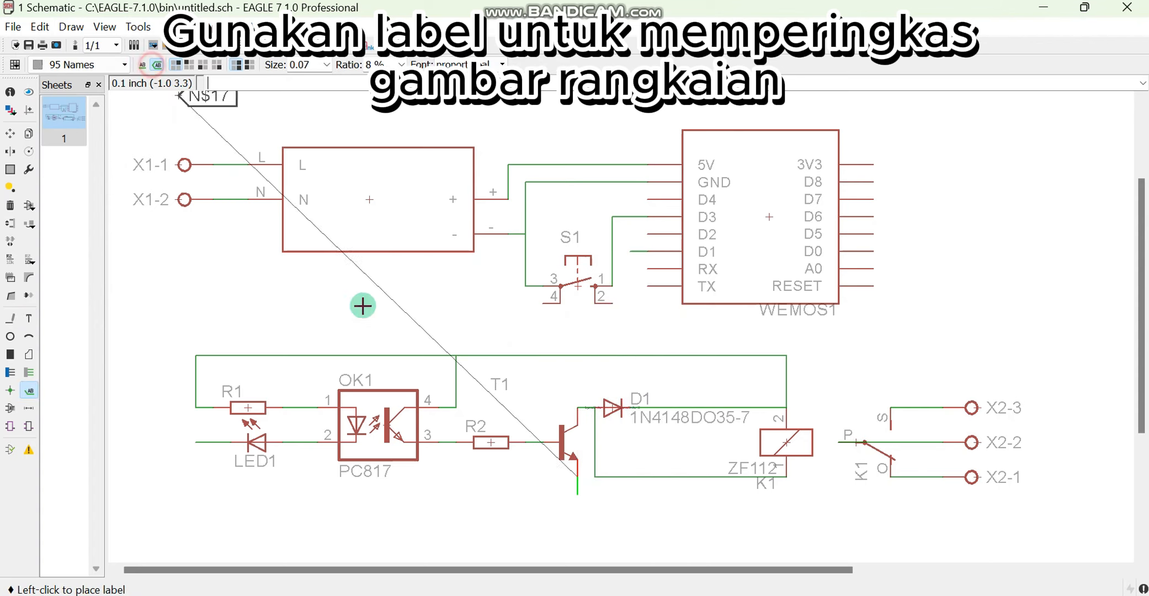
{"action": "left_click", "coordinate": [575, 493]}
{"action": "right_click", "coordinate": [552, 494]}
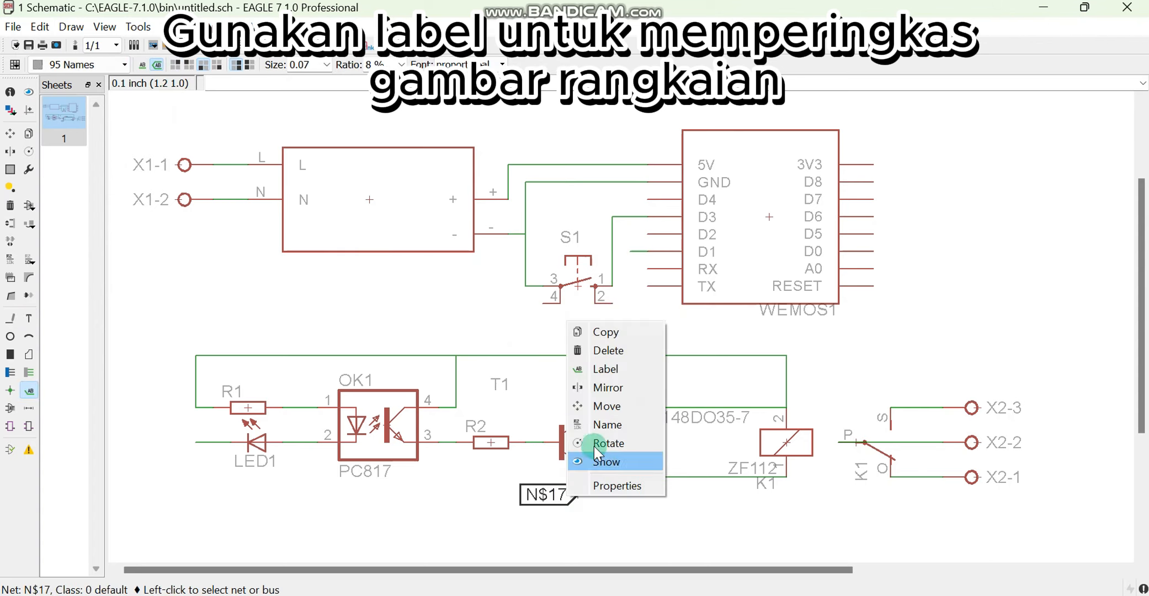
{"action": "left_click", "coordinate": [605, 426]}
{"action": "left_click", "coordinate": [636, 526]}
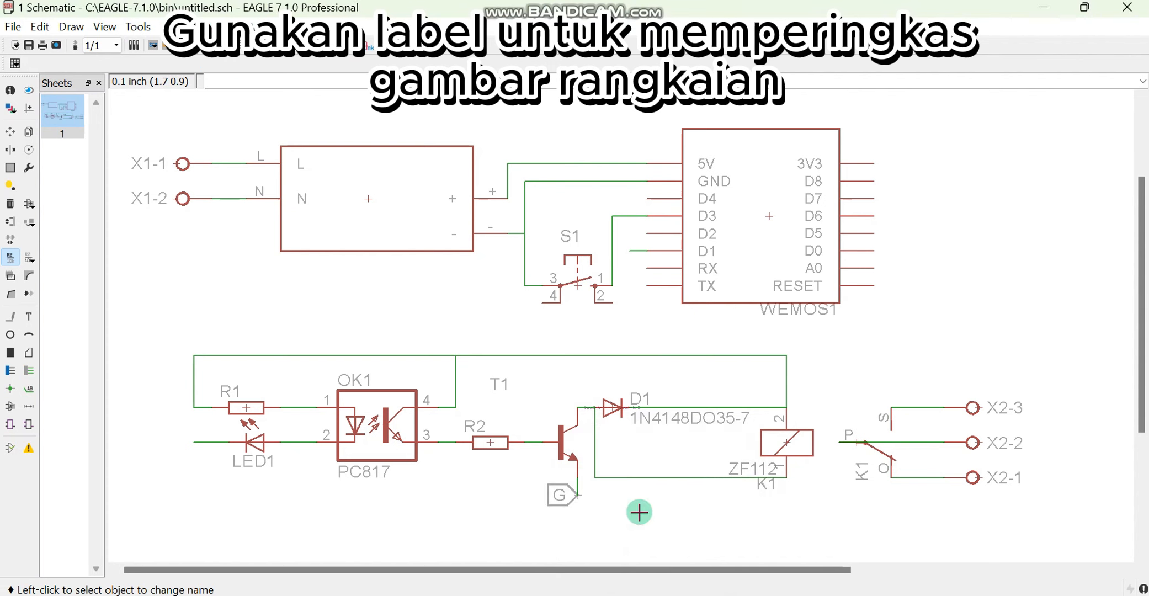
Add an upright label to the net between the converter's positive output and Wemos 5V, and rename the net 5V
{"action": "right_click", "coordinate": [539, 163]}
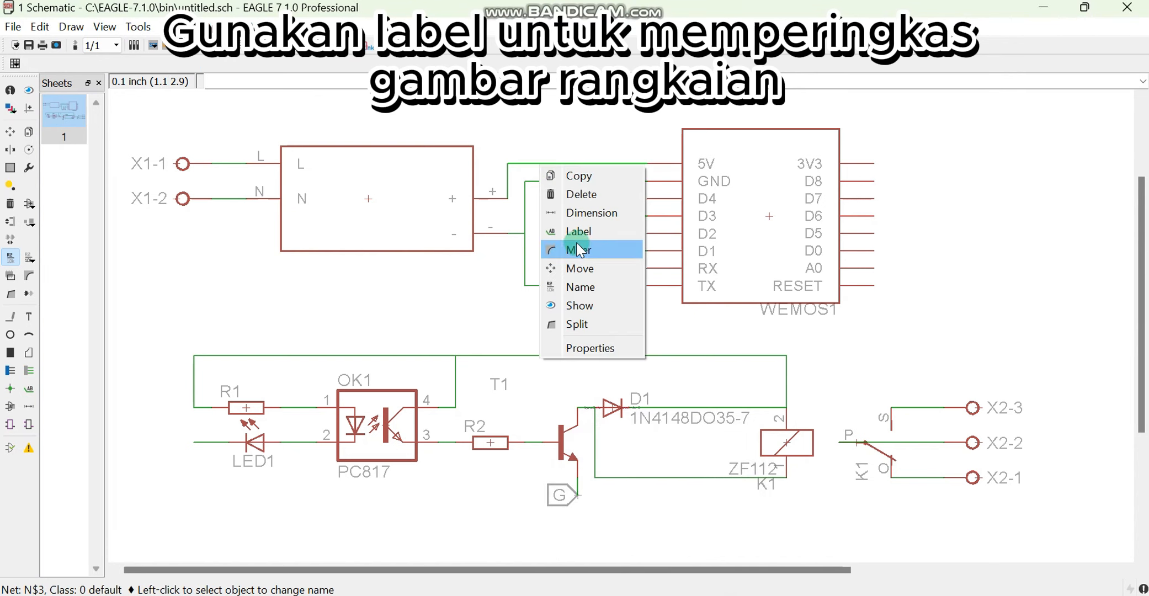
{"action": "left_click", "coordinate": [577, 230]}
{"action": "right_click", "coordinate": [554, 164]}
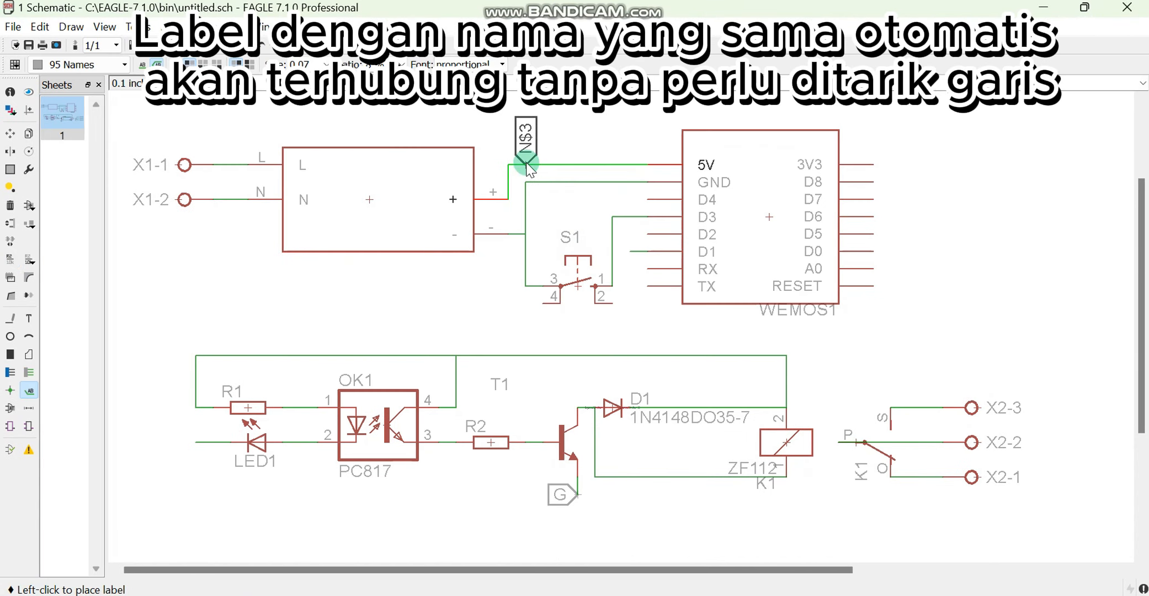
{"action": "left_click", "coordinate": [525, 164]}
{"action": "right_click", "coordinate": [525, 155]}
{"action": "left_click", "coordinate": [561, 251]}
{"action": "type", "text": "5V"}
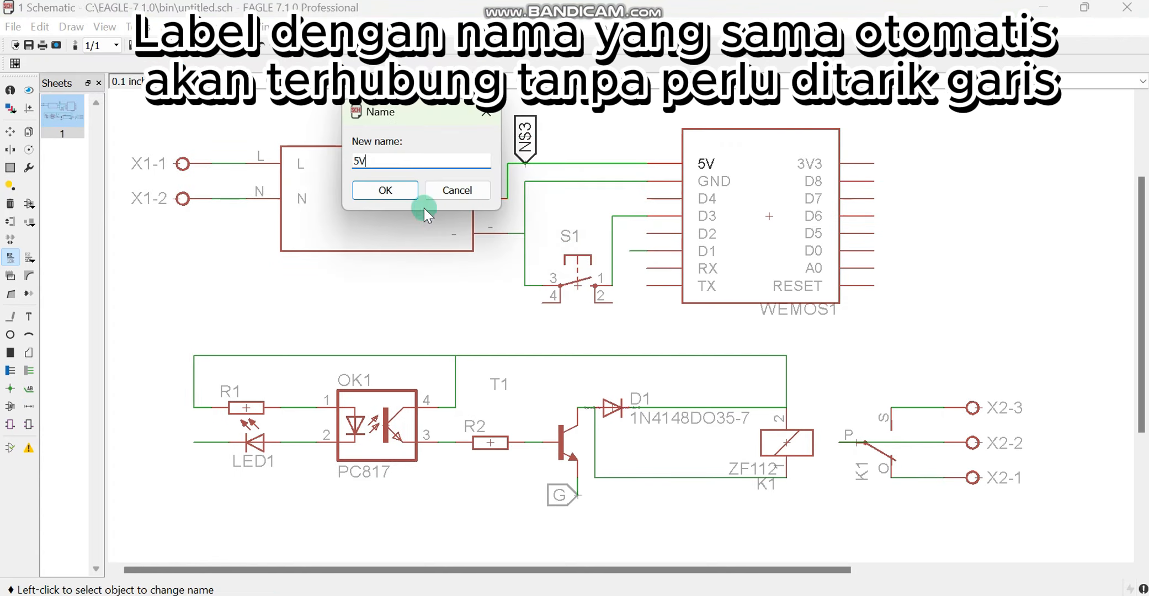
{"action": "left_click", "coordinate": [399, 188]}
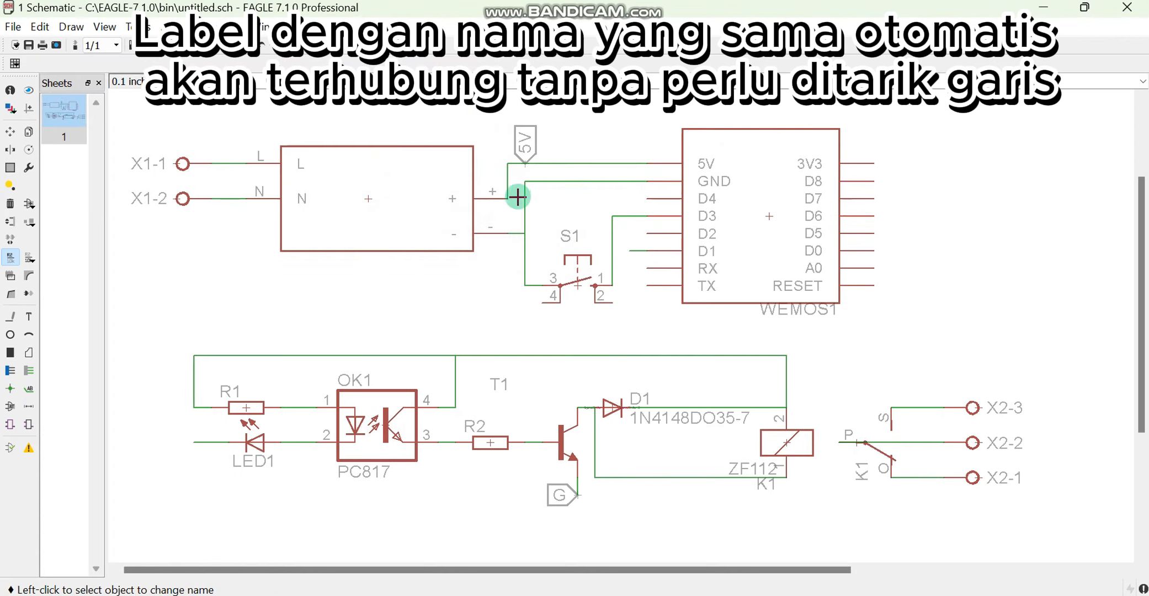
Label the converter's negative net at Wemos GND, rename it G, and accept connecting it to the existing G net
{"action": "right_click", "coordinate": [566, 180]}
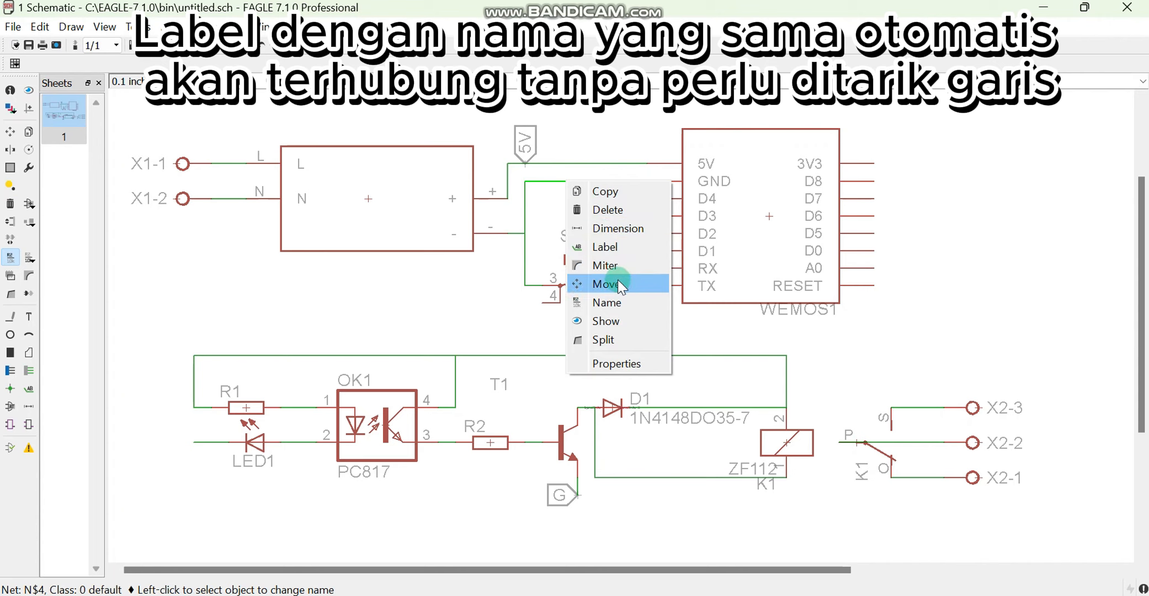
{"action": "left_click", "coordinate": [607, 248]}
{"action": "left_click", "coordinate": [545, 185]}
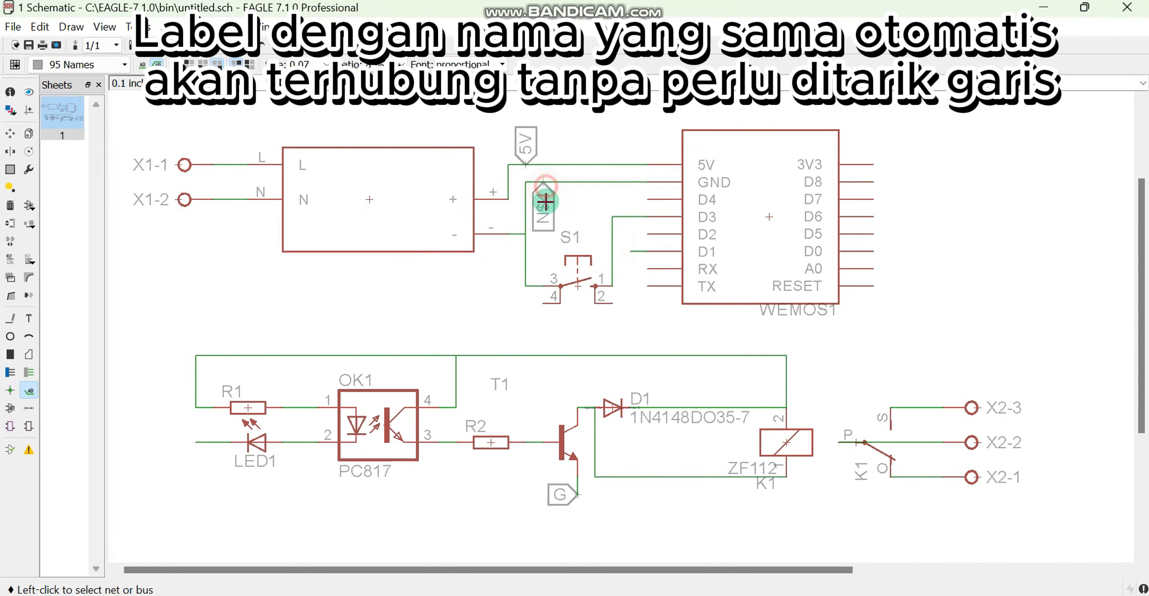
{"action": "right_click", "coordinate": [543, 184]}
{"action": "left_click", "coordinate": [596, 312]}
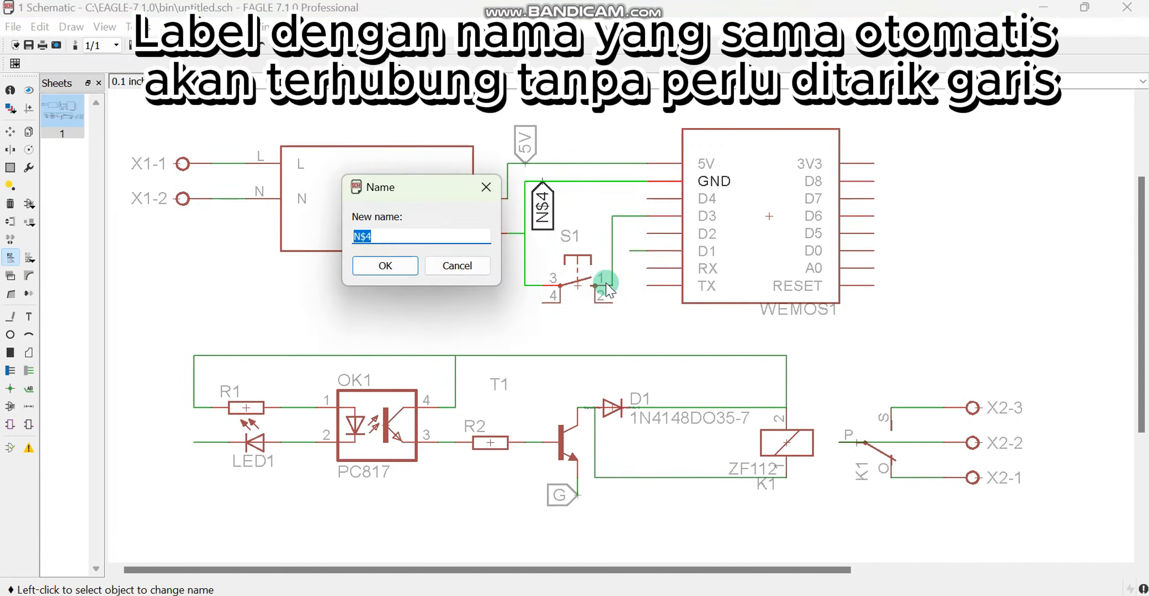
{"action": "type", "text": "G"}
{"action": "left_click", "coordinate": [385, 265]}
{"action": "left_click", "coordinate": [348, 302]}
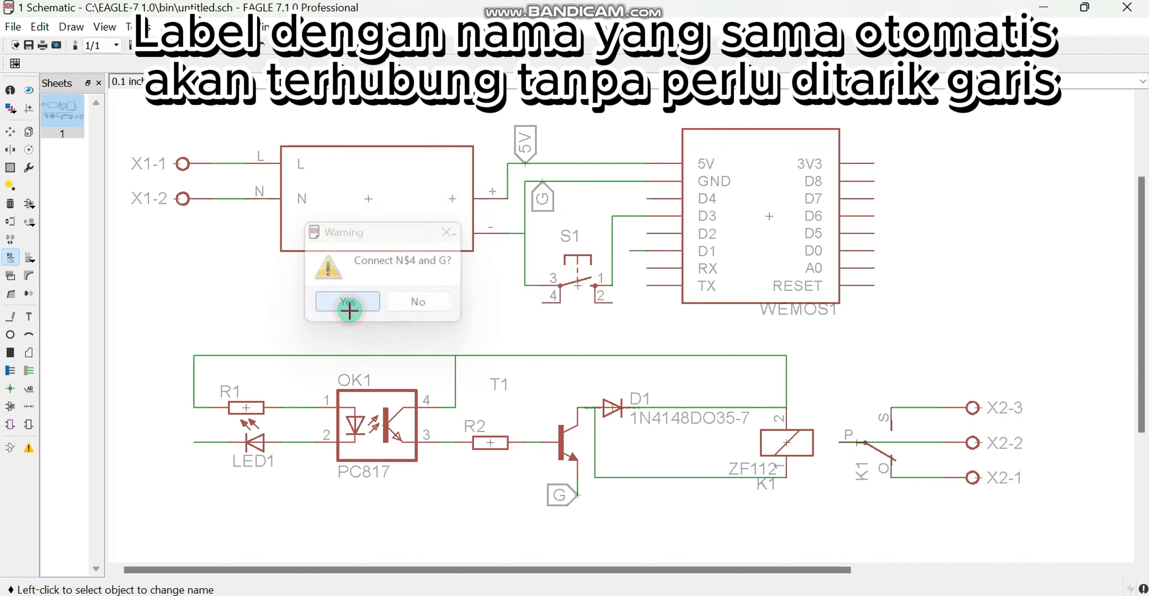
Label the net at R1's outer end, rename it 5V, and accept connecting it to the existing 5V net
{"action": "right_click", "coordinate": [203, 374]}
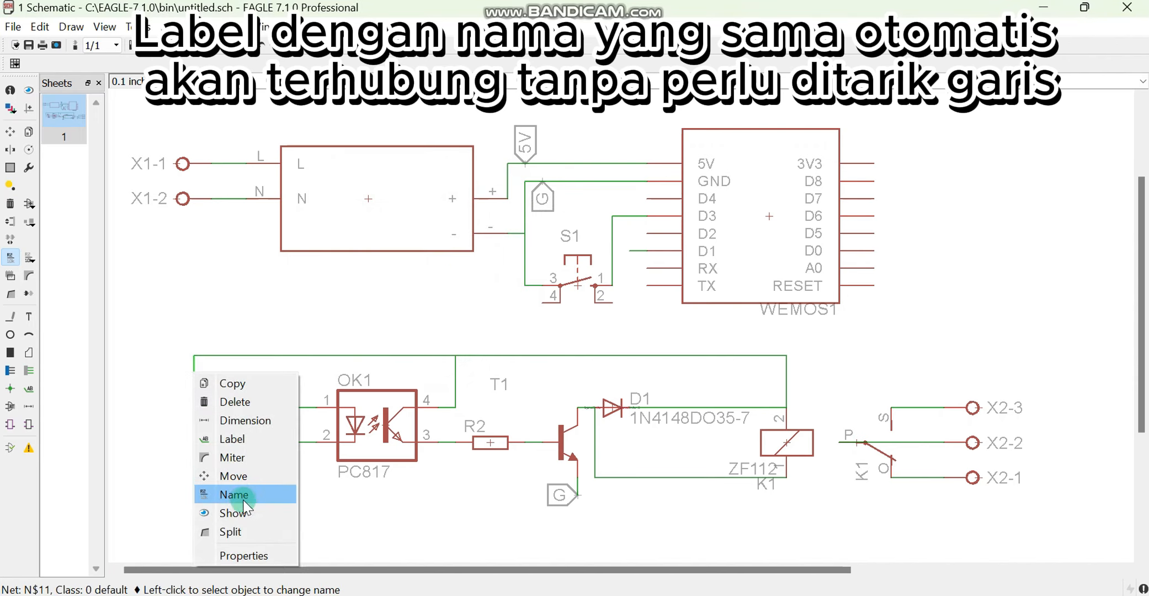
{"action": "left_click", "coordinate": [238, 440]}
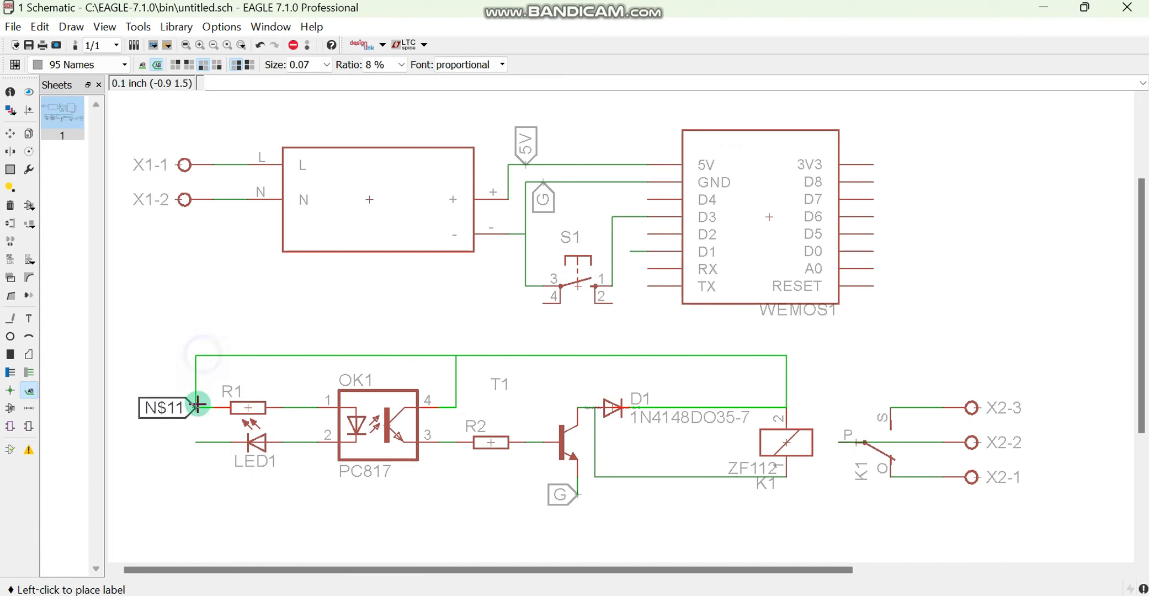
{"action": "left_click", "coordinate": [176, 407]}
{"action": "right_click", "coordinate": [177, 408]}
{"action": "left_click", "coordinate": [199, 529]}
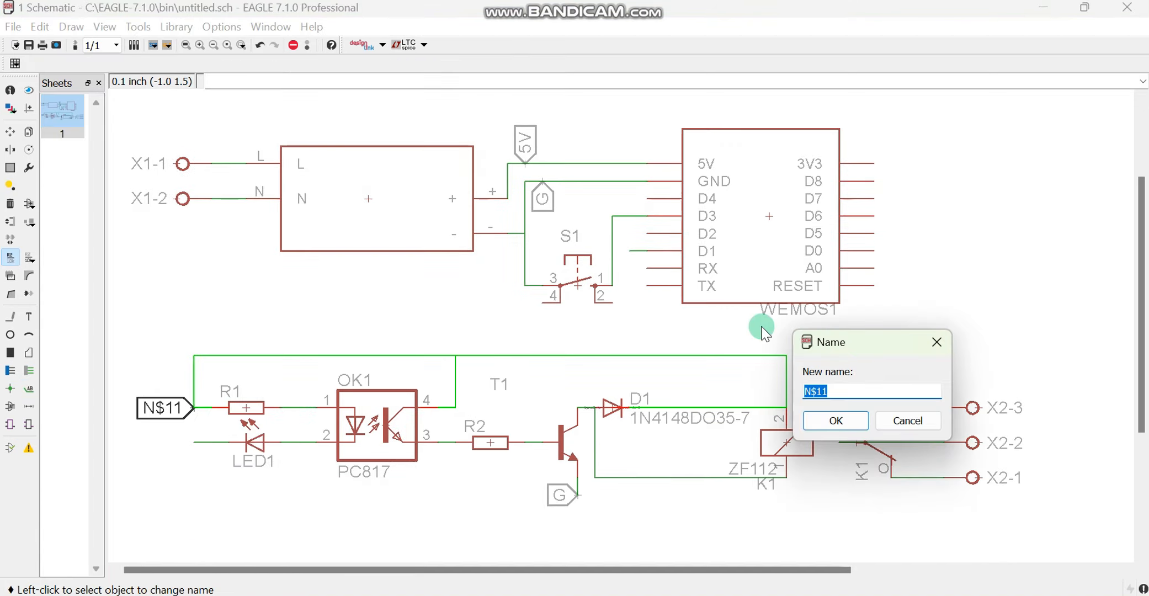
{"action": "left_click", "coordinate": [835, 420]}
{"action": "left_click", "coordinate": [801, 444]}
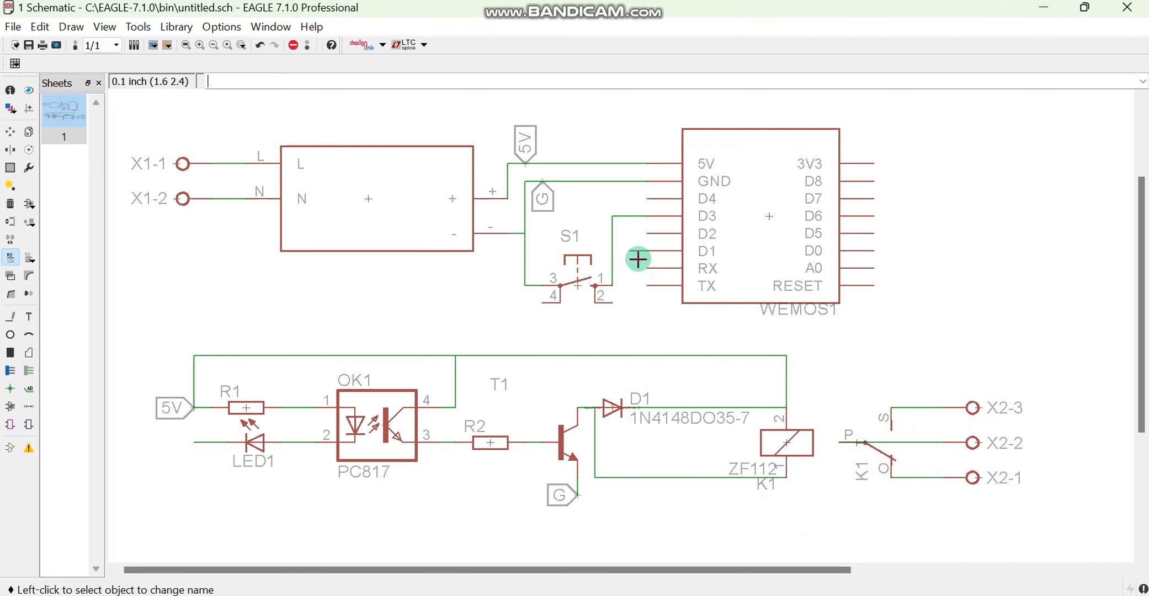
Add a cross-reference label to the net at the Wemos D1 pin and rename the net D1
{"action": "right_click", "coordinate": [638, 252]}
{"action": "left_click", "coordinate": [669, 315]}
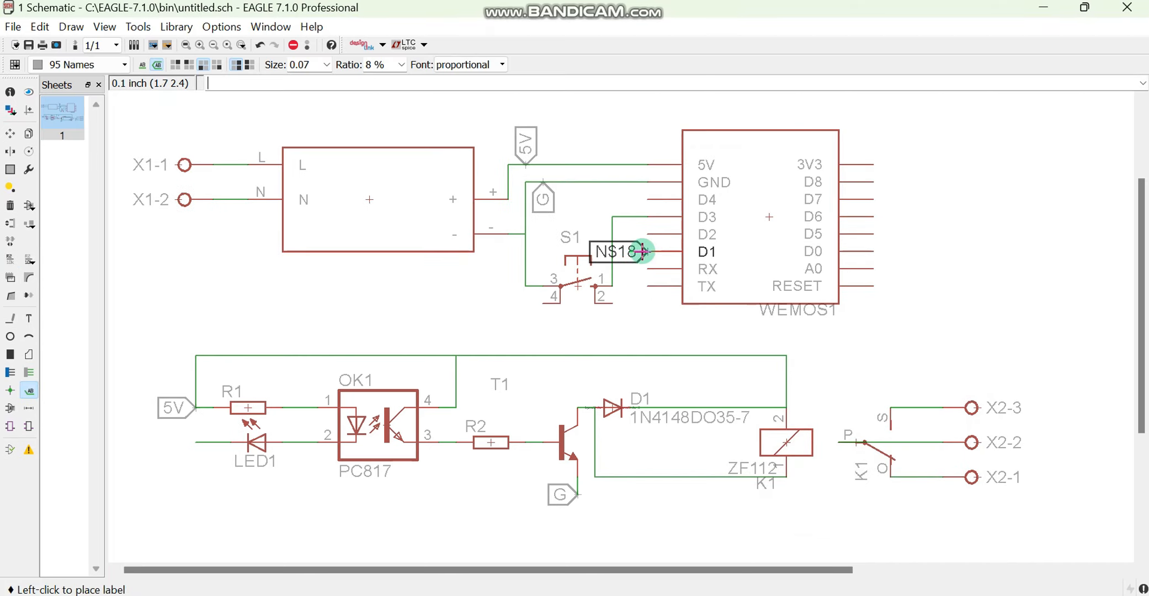
{"action": "left_click", "coordinate": [640, 252]}
{"action": "right_click", "coordinate": [639, 252]}
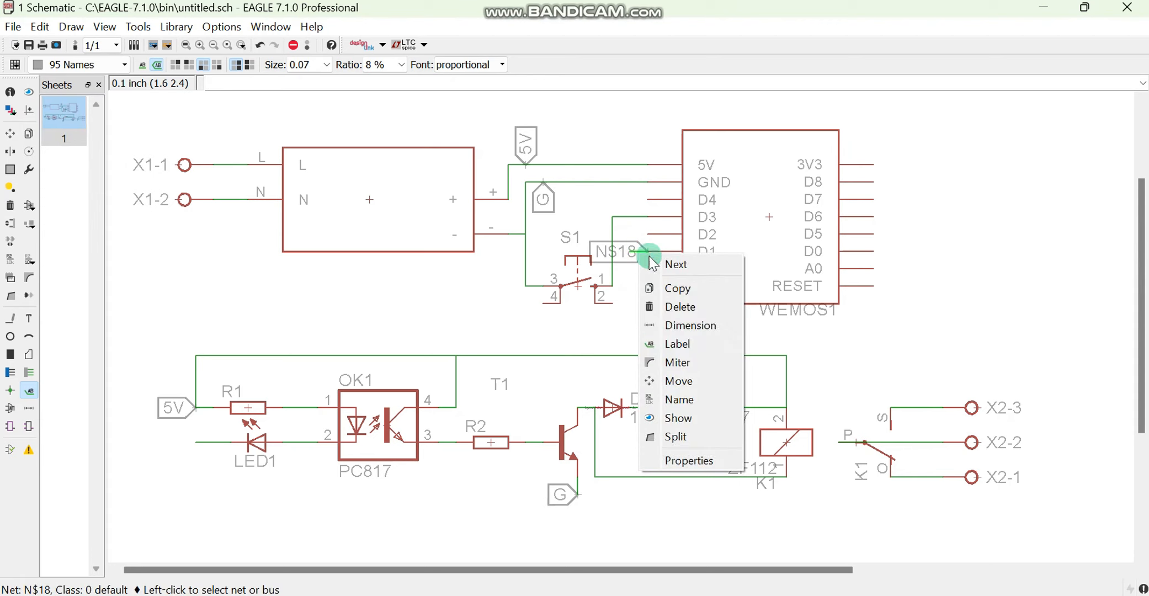
{"action": "left_click", "coordinate": [676, 397]}
{"action": "type", "text": "D1"}
{"action": "key", "text": "Return"}
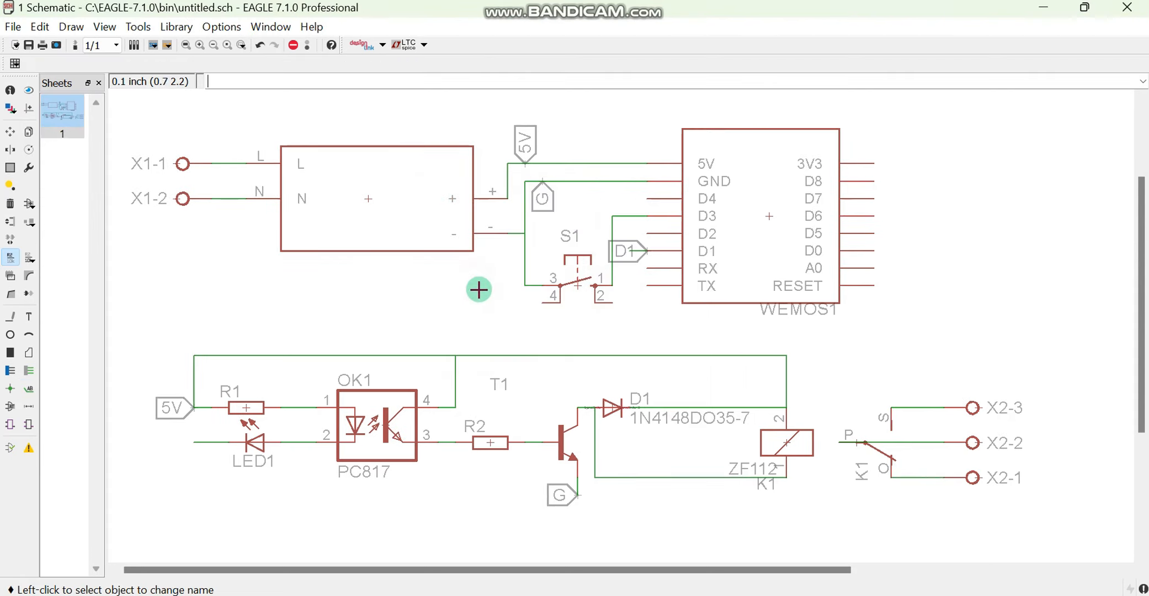
Label the net at LED1's outer end, rename it D1, and accept connecting it to the existing D1 net
{"action": "right_click", "coordinate": [200, 444]}
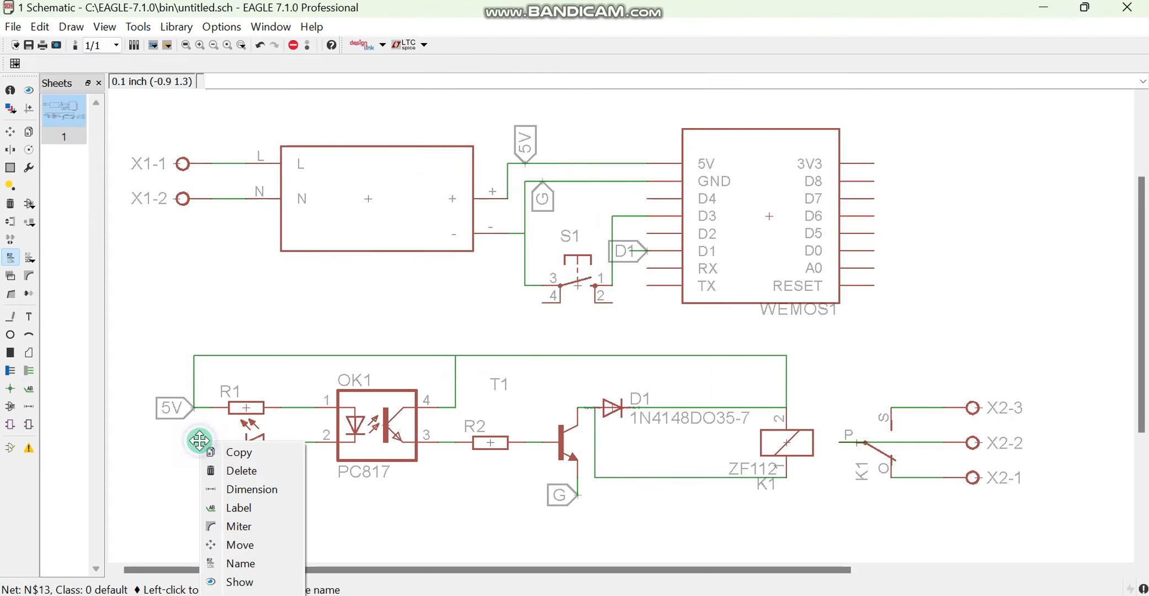
{"action": "left_click", "coordinate": [232, 505]}
{"action": "right_click", "coordinate": [184, 442]}
{"action": "left_click", "coordinate": [227, 546]}
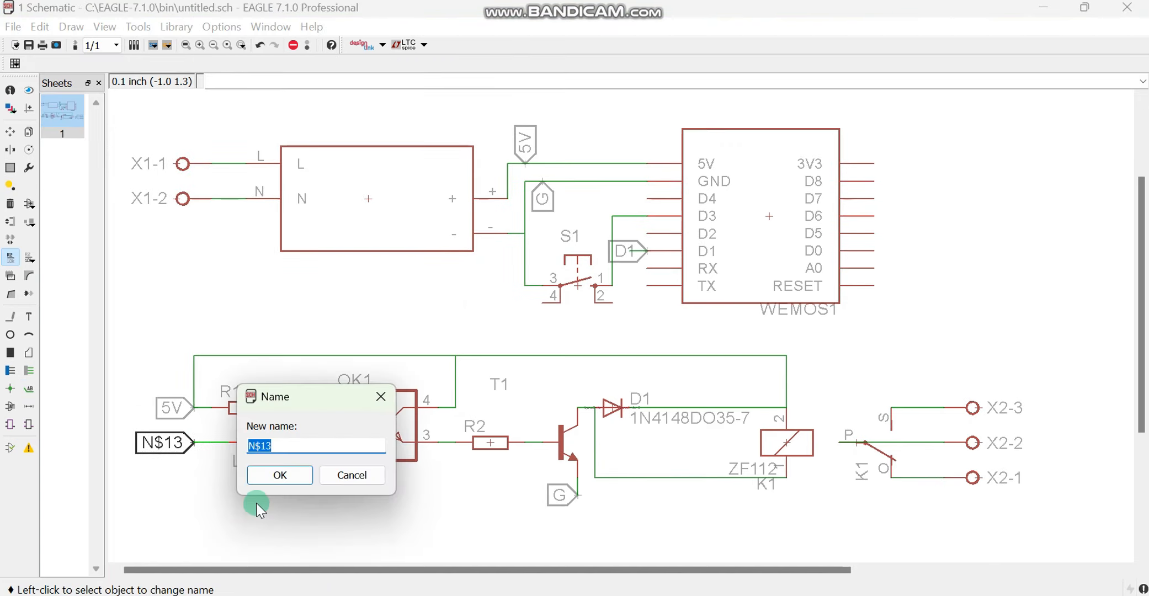
{"action": "left_click", "coordinate": [290, 472]}
{"action": "left_click", "coordinate": [254, 501]}
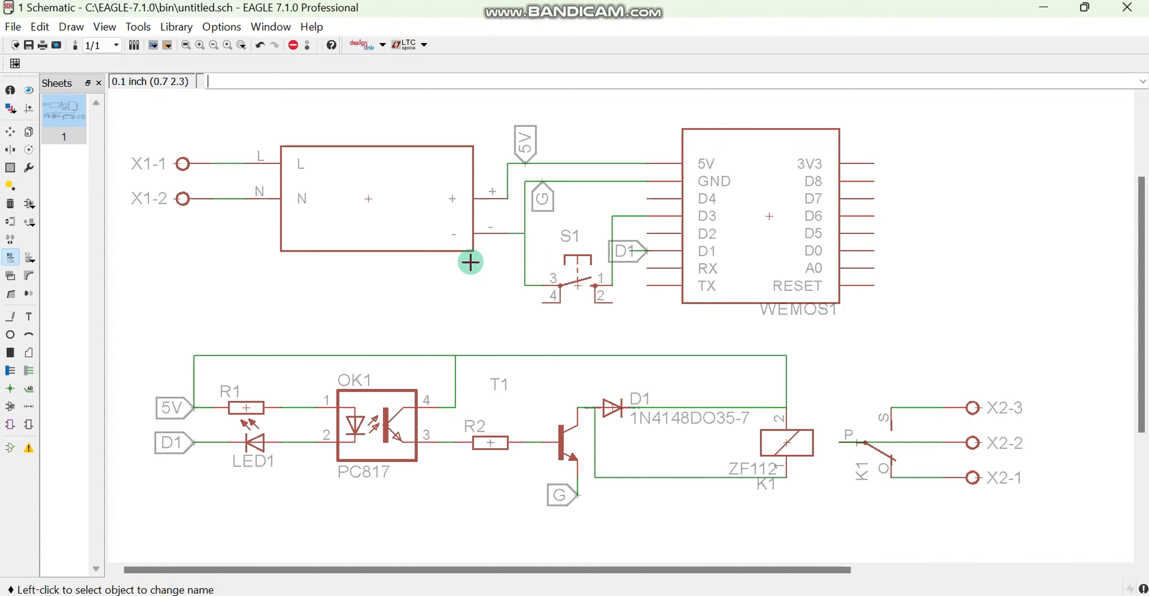
Draw nets joining push button S1's pins 1 and 2 and its pins 3 and 4
{"action": "left_click", "coordinate": [607, 294]}
{"action": "left_click", "coordinate": [600, 203]}
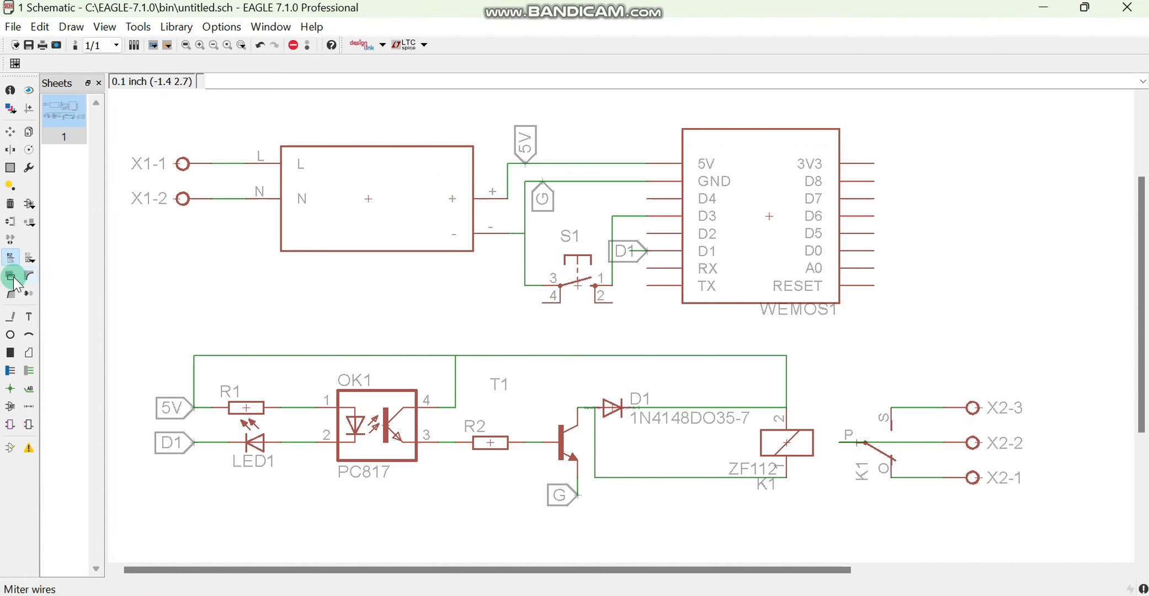
{"action": "left_click", "coordinate": [10, 318]}
{"action": "left_click", "coordinate": [556, 295]}
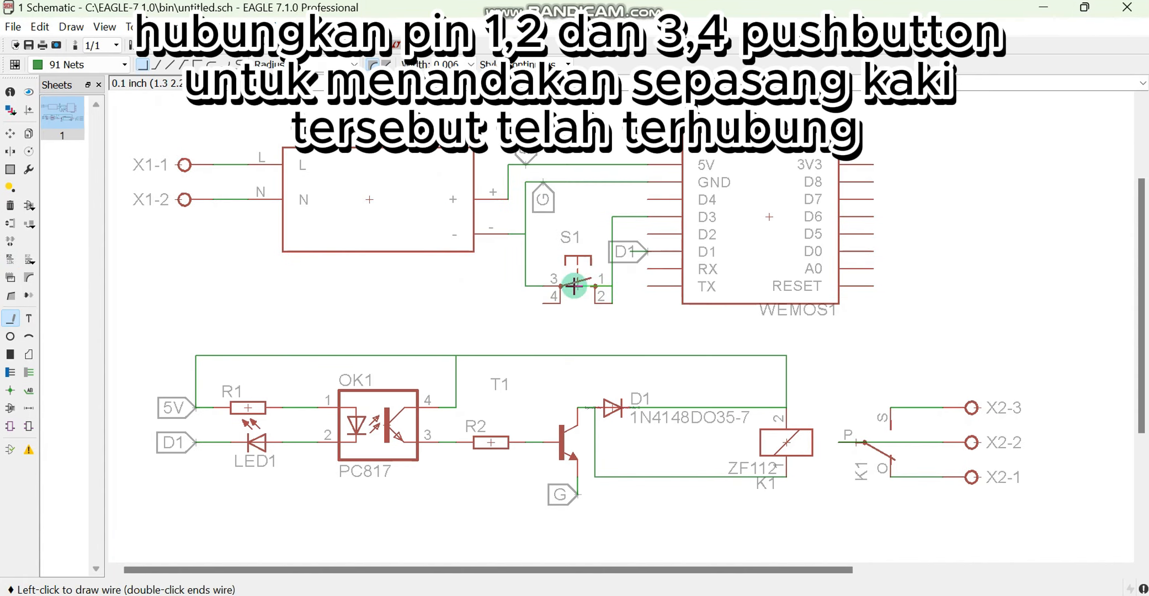
{"action": "left_click", "coordinate": [544, 302]}
{"action": "double_click", "coordinate": [544, 287]}
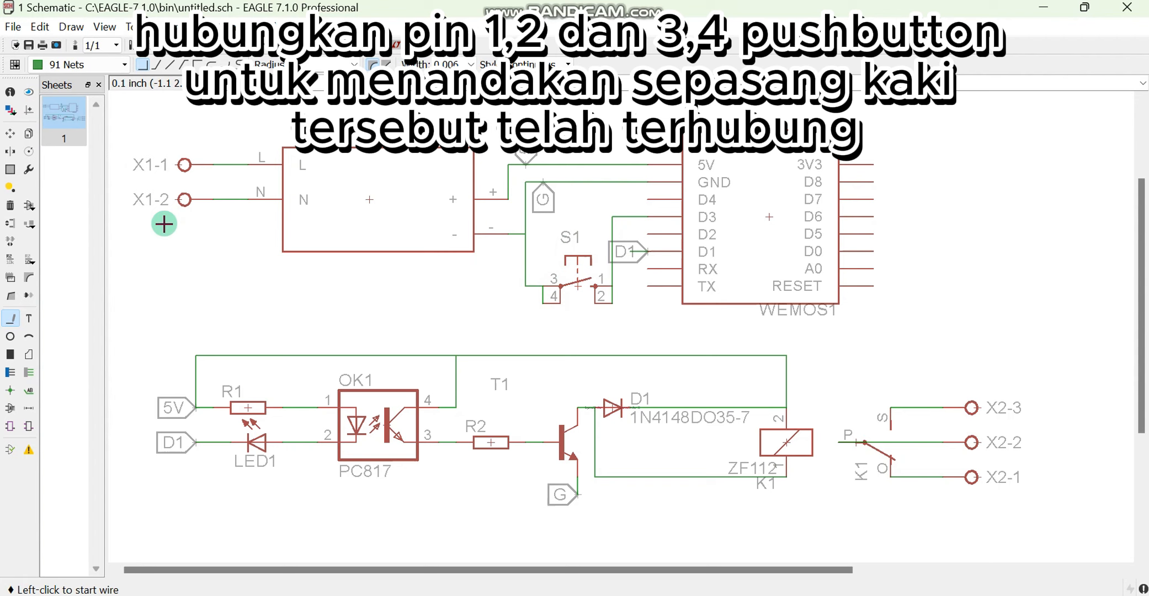
Check the wiring of terminals X1-1 and X1-2 and the converter by picking each up and putting it back in place
{"action": "left_click", "coordinate": [10, 133]}
{"action": "left_click", "coordinate": [174, 168]}
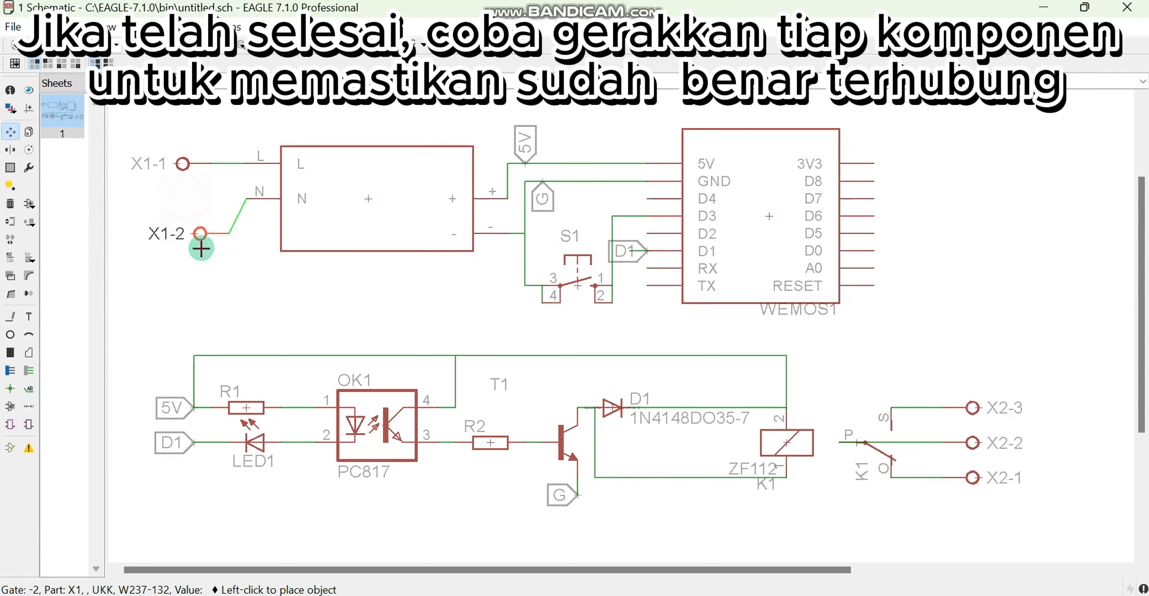
{"action": "left_click", "coordinate": [184, 198]}
{"action": "left_click", "coordinate": [367, 197]}
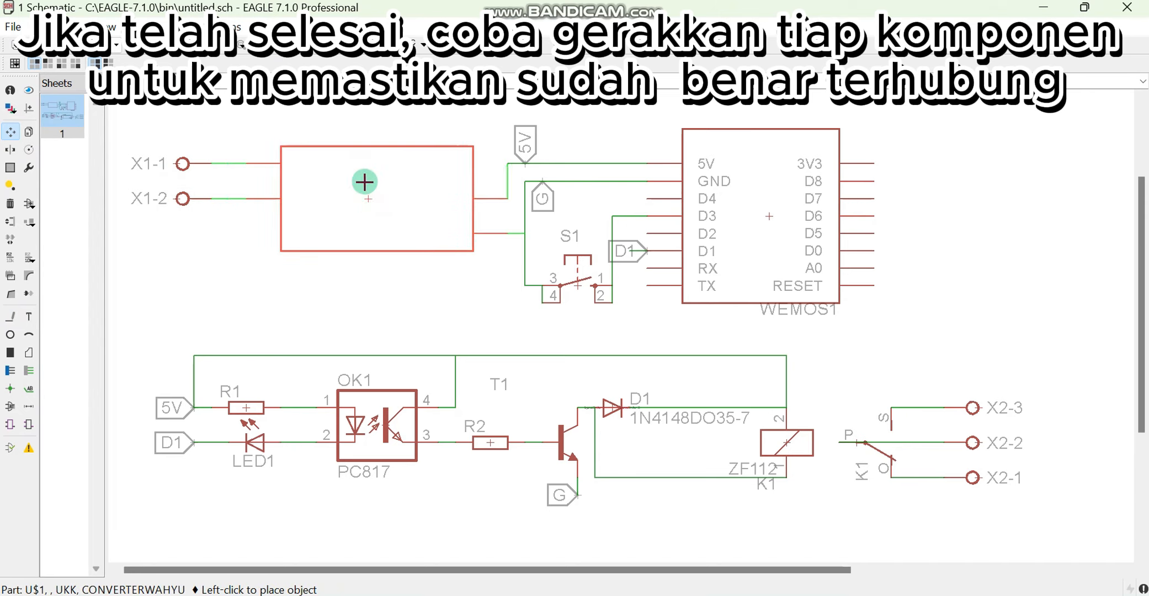
{"action": "left_click", "coordinate": [367, 198]}
Move the Wemos module 0.1 inch to the right, and check S1's wiring by lifting it and returning it to its place
{"action": "left_click", "coordinate": [752, 201]}
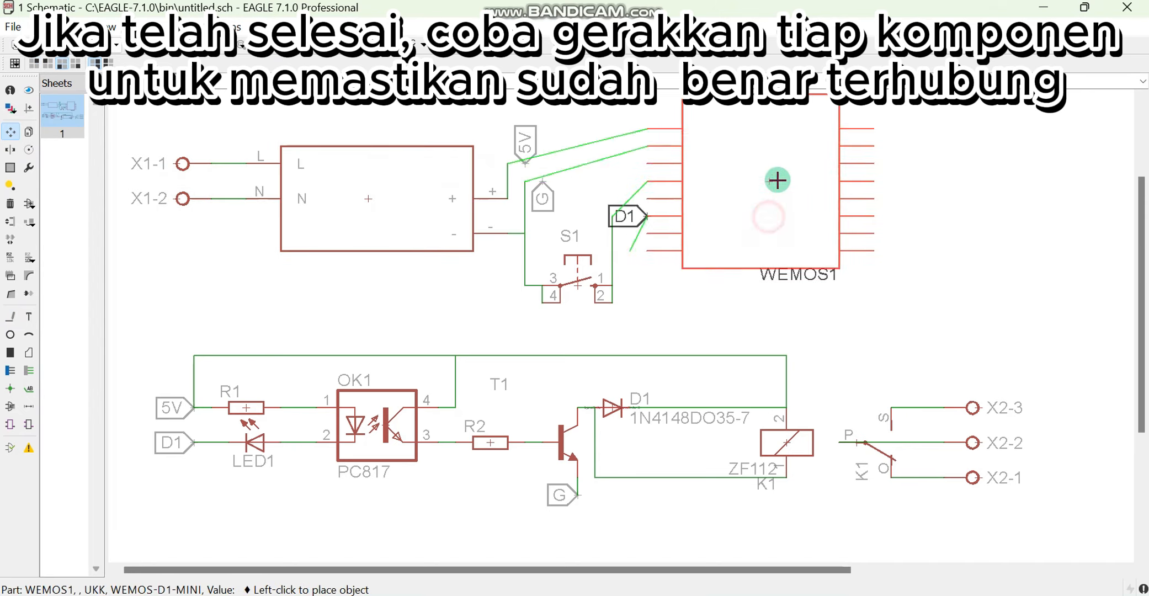
{"action": "left_click", "coordinate": [786, 216]}
{"action": "left_click", "coordinate": [577, 286]}
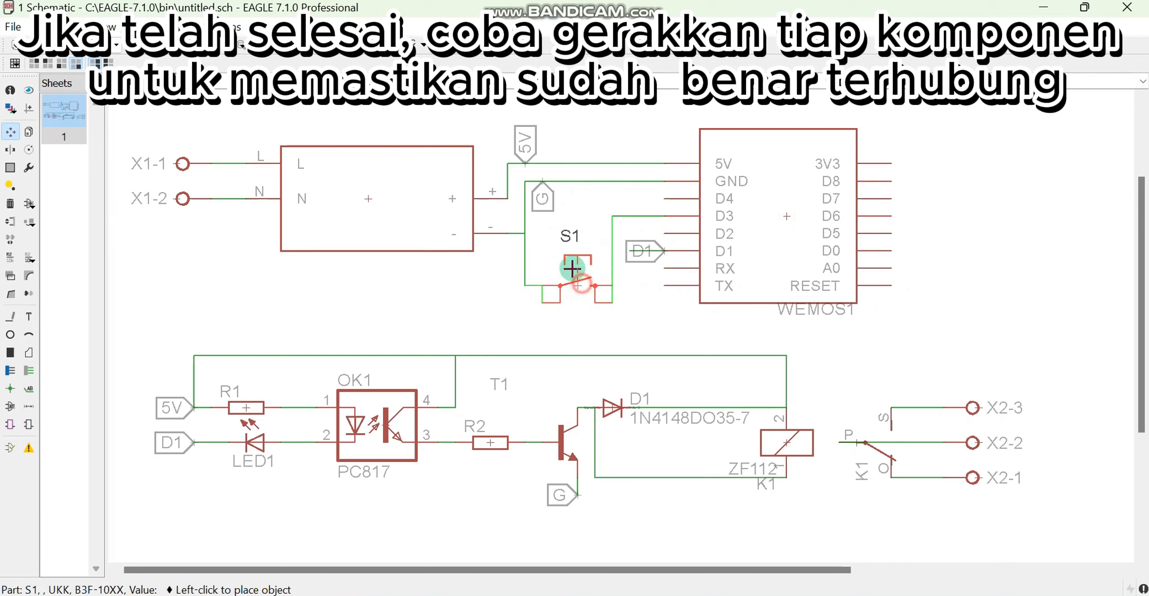
{"action": "left_click", "coordinate": [577, 285]}
Check the wiring of R1, LED1, optocoupler OK1 and R2 by lifting each part and returning it to its place
{"action": "left_click", "coordinate": [240, 405]}
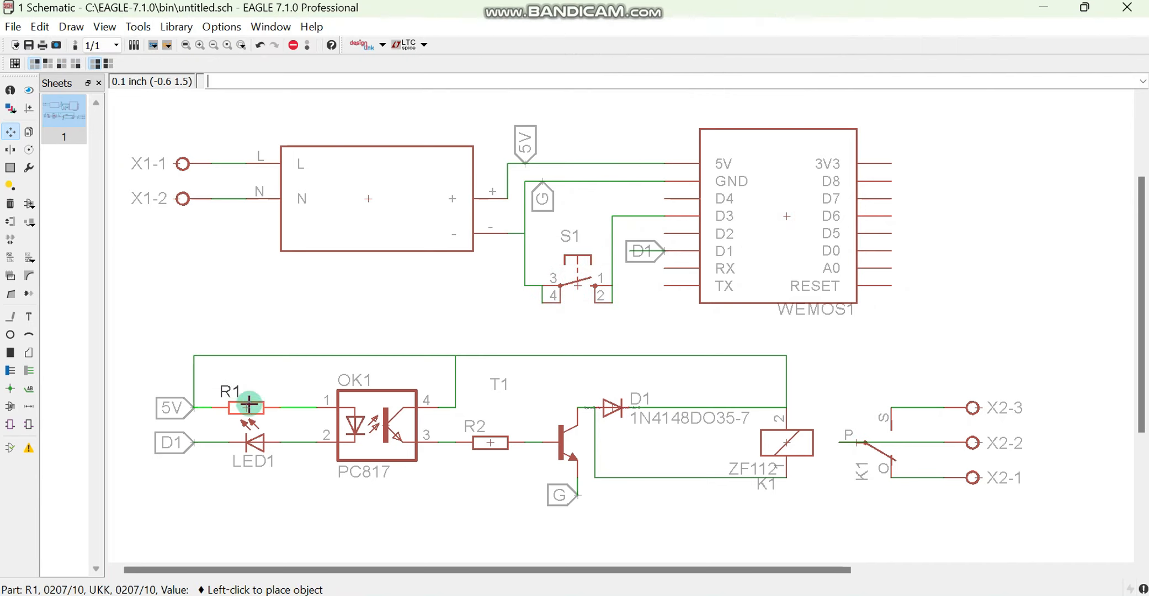
{"action": "left_click", "coordinate": [240, 406]}
{"action": "left_click", "coordinate": [255, 443]}
{"action": "left_click", "coordinate": [255, 443]}
{"action": "left_click", "coordinate": [368, 423]}
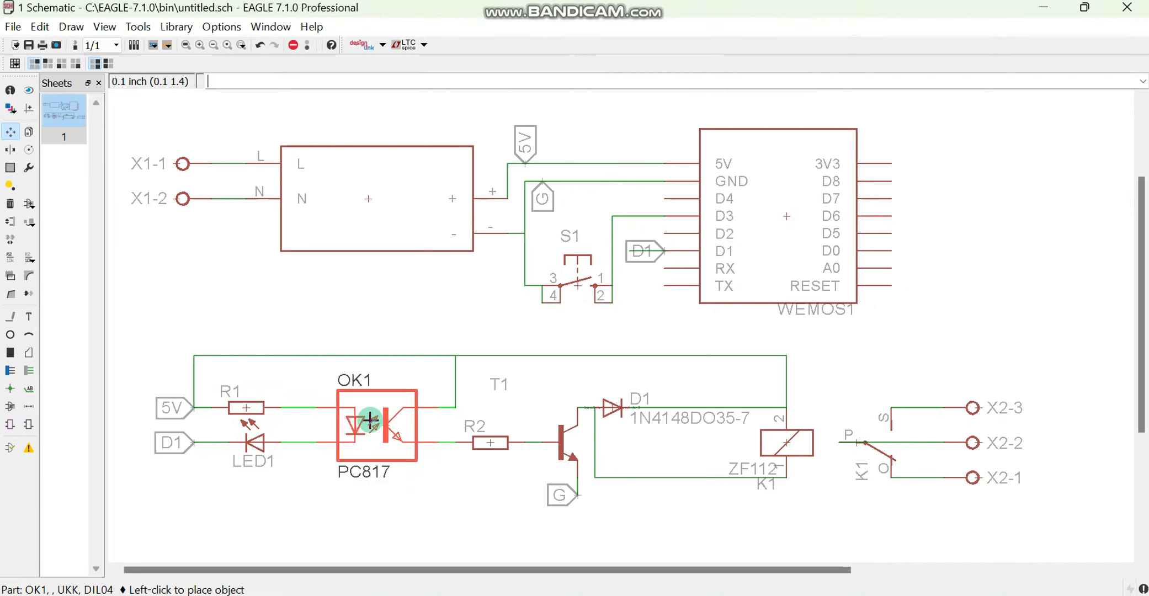
{"action": "left_click", "coordinate": [368, 423]}
{"action": "left_click", "coordinate": [490, 442]}
{"action": "left_click", "coordinate": [490, 442]}
Check the wiring of transistor T1, diode D1 and the K1 relay coil by lifting each and setting it back
{"action": "left_click", "coordinate": [574, 429]}
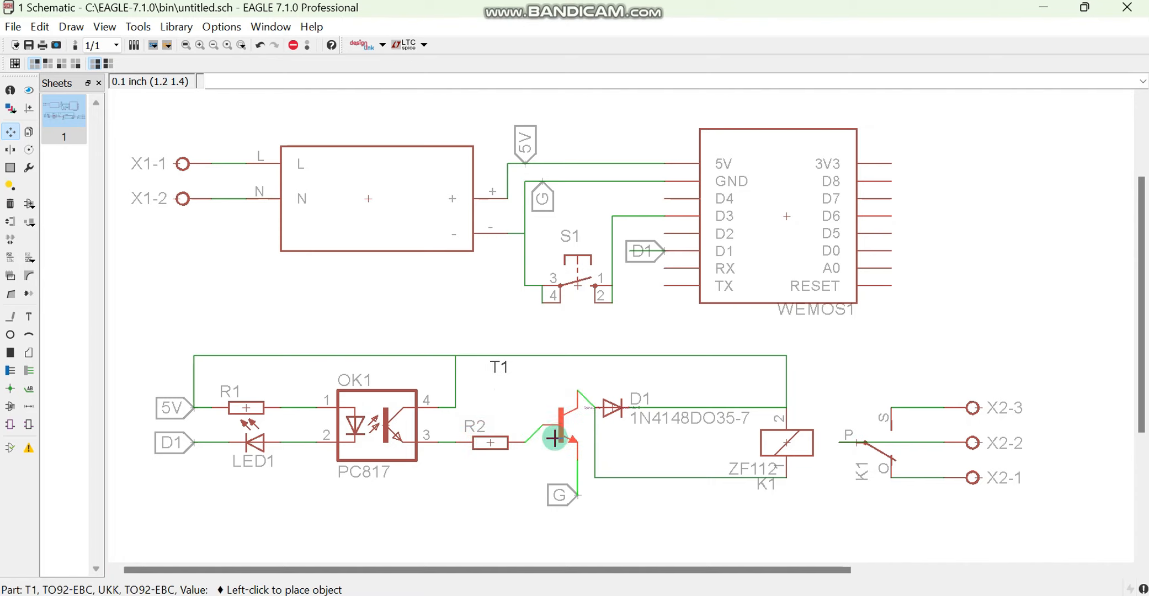
{"action": "left_click", "coordinate": [560, 442]}
{"action": "left_click", "coordinate": [612, 407]}
{"action": "left_click", "coordinate": [613, 407]}
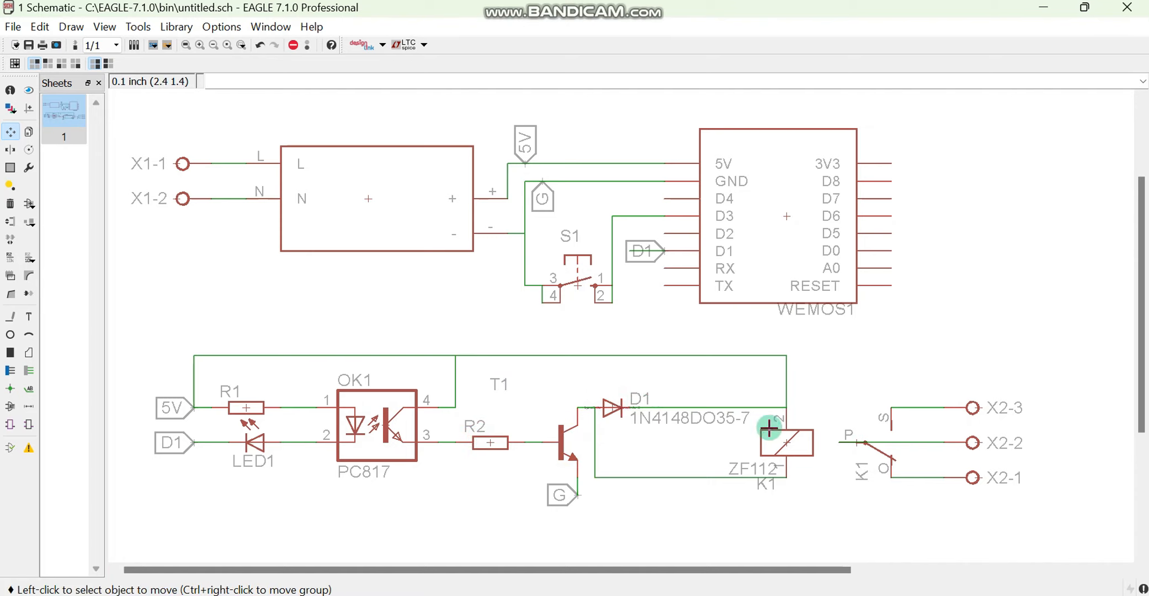
{"action": "left_click", "coordinate": [787, 441]}
{"action": "left_click", "coordinate": [786, 442]}
Check the nets between the K1 relay contact and terminals X2-1, X2-2 and X2-3 by test-moving them and restoring their positions
{"action": "left_click", "coordinate": [879, 445]}
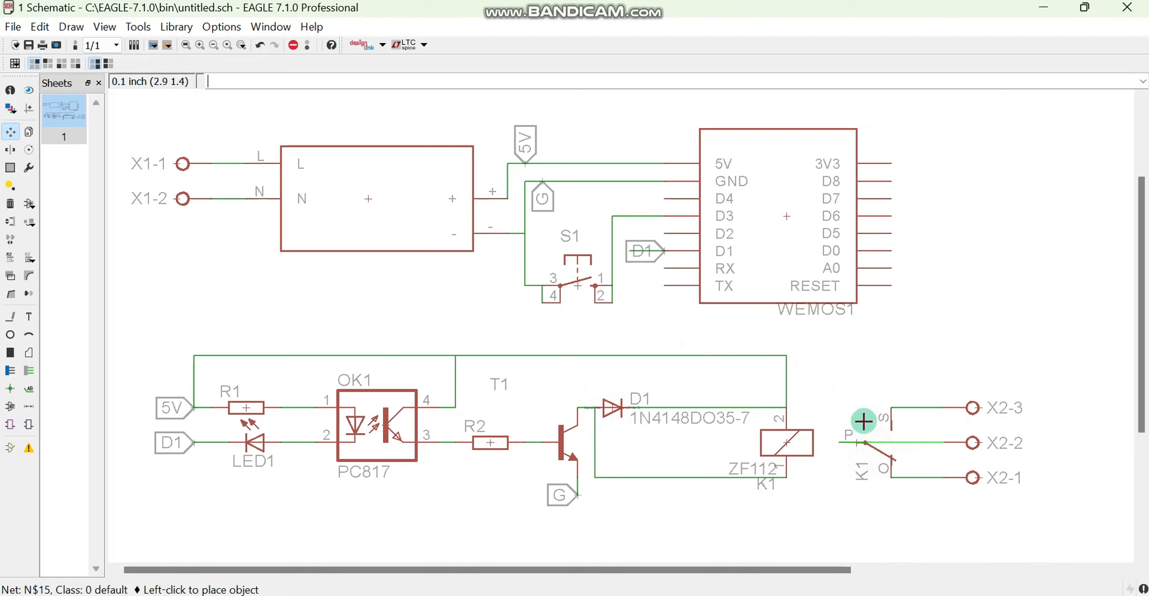
{"action": "left_click", "coordinate": [869, 449]}
{"action": "left_click", "coordinate": [857, 443]}
{"action": "left_click", "coordinate": [849, 436]}
{"action": "left_click", "coordinate": [870, 460]}
{"action": "left_click", "coordinate": [973, 443]}
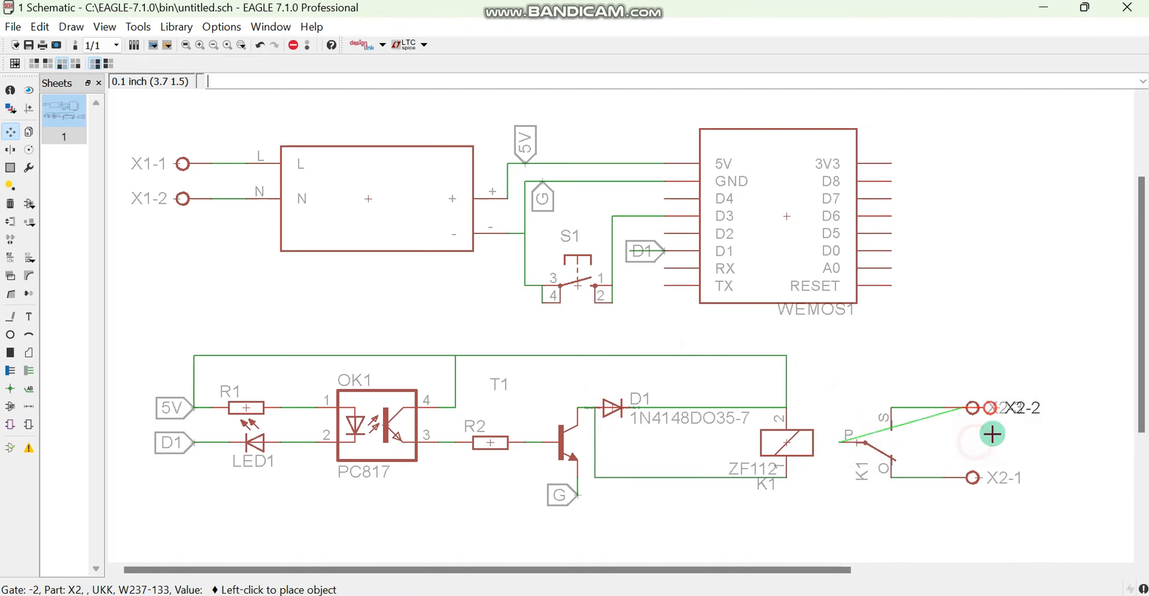
{"action": "left_click", "coordinate": [974, 442]}
{"action": "left_click", "coordinate": [974, 411]}
{"action": "left_click", "coordinate": [975, 409]}
{"action": "left_click", "coordinate": [981, 481]}
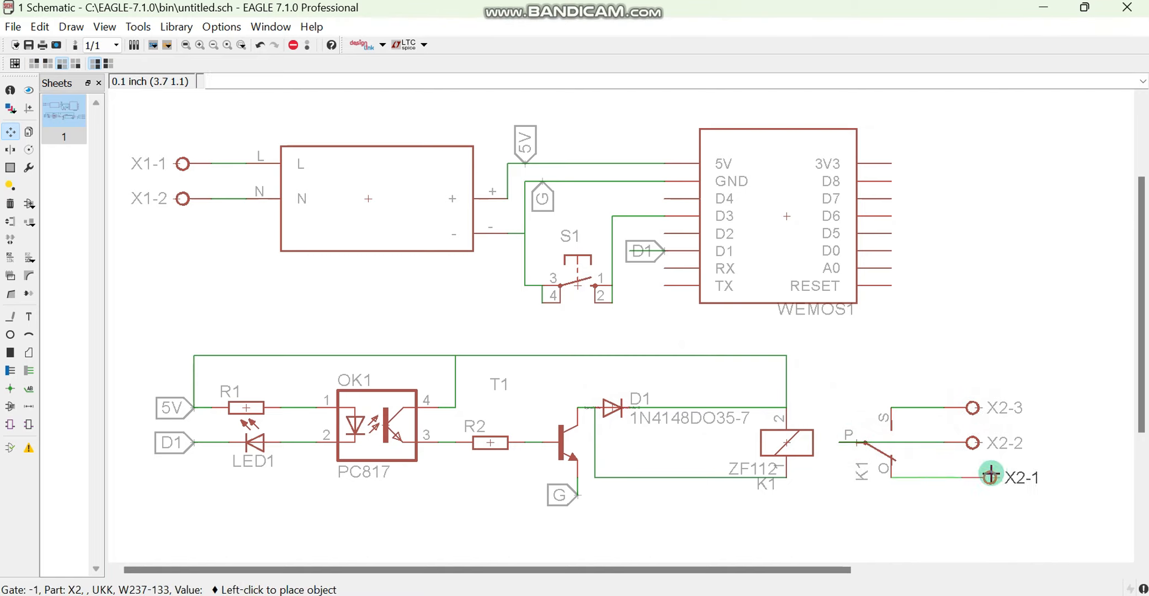
{"action": "left_click", "coordinate": [977, 476]}
Recheck the connection at the K1 contact's P pin by test-moving the contact and leaving it in place
{"action": "left_click", "coordinate": [859, 452]}
{"action": "left_click", "coordinate": [859, 449]}
{"action": "left_click", "coordinate": [859, 444]}
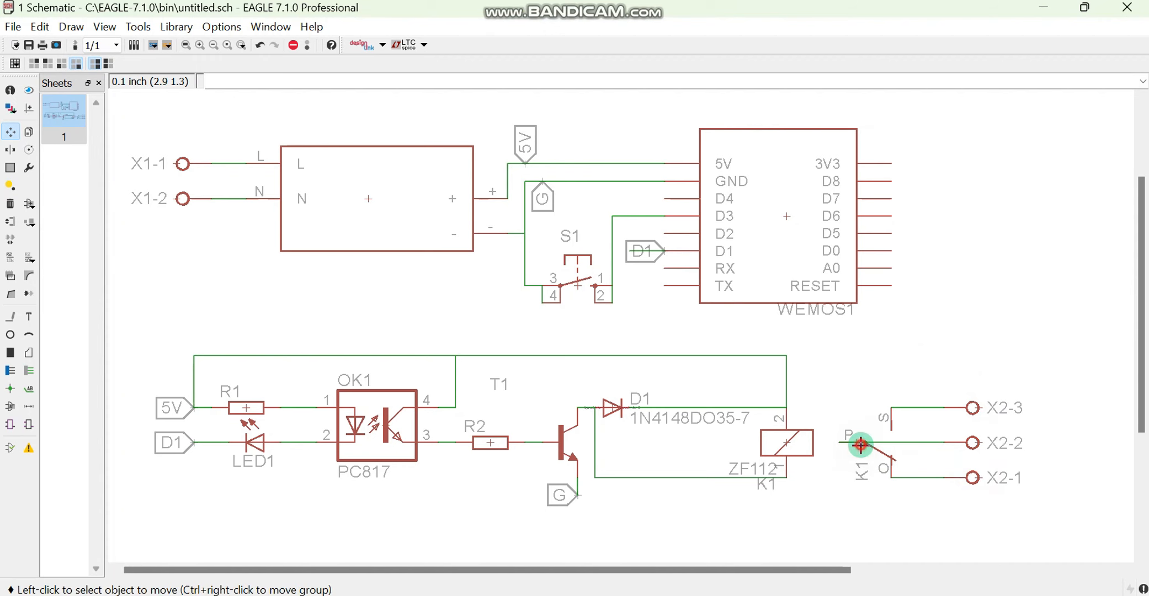
{"action": "left_click", "coordinate": [856, 448]}
{"action": "left_click", "coordinate": [859, 450]}
{"action": "left_click", "coordinate": [852, 439]}
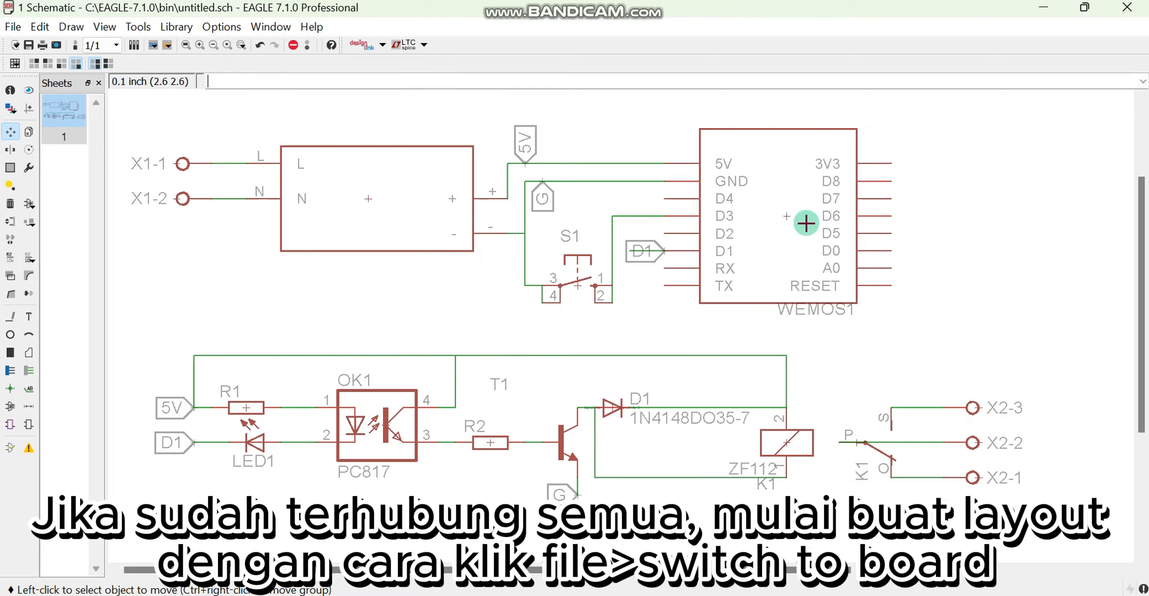
Switch to the board, create it from the schematic, and maximize the board window
{"action": "left_click", "coordinate": [12, 27]}
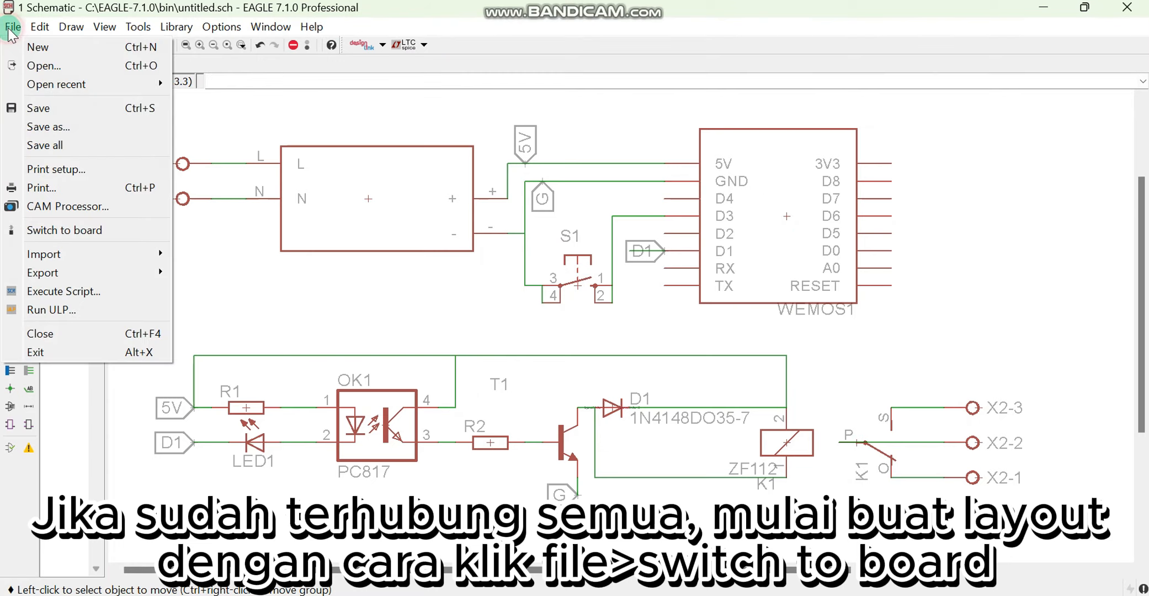
{"action": "left_click", "coordinate": [66, 230]}
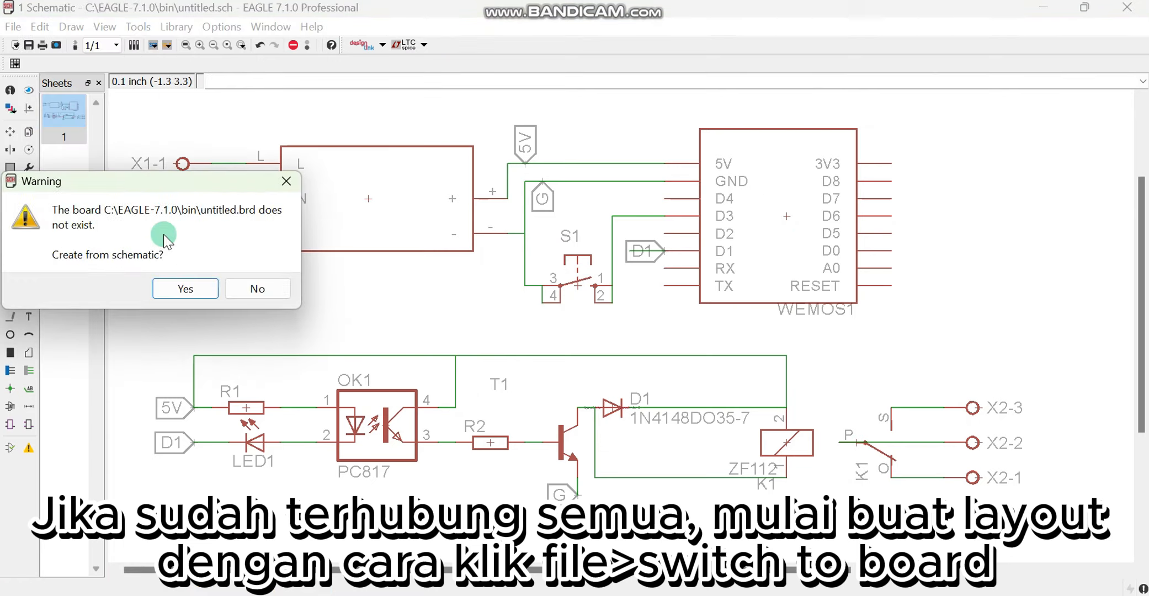
{"action": "left_click", "coordinate": [186, 287]}
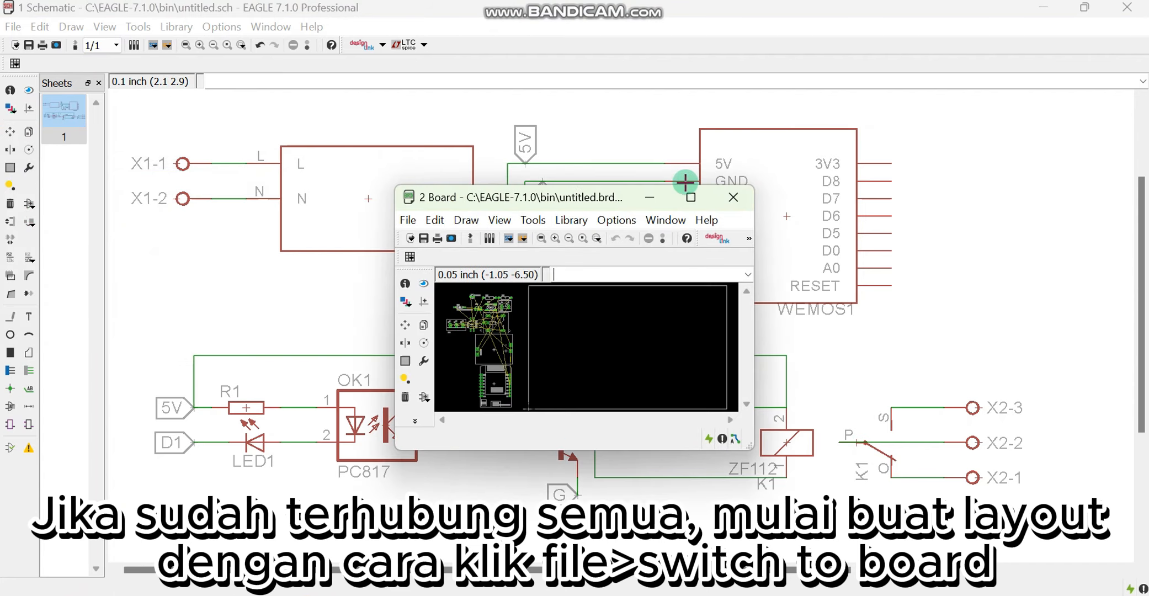
{"action": "left_click", "coordinate": [698, 203]}
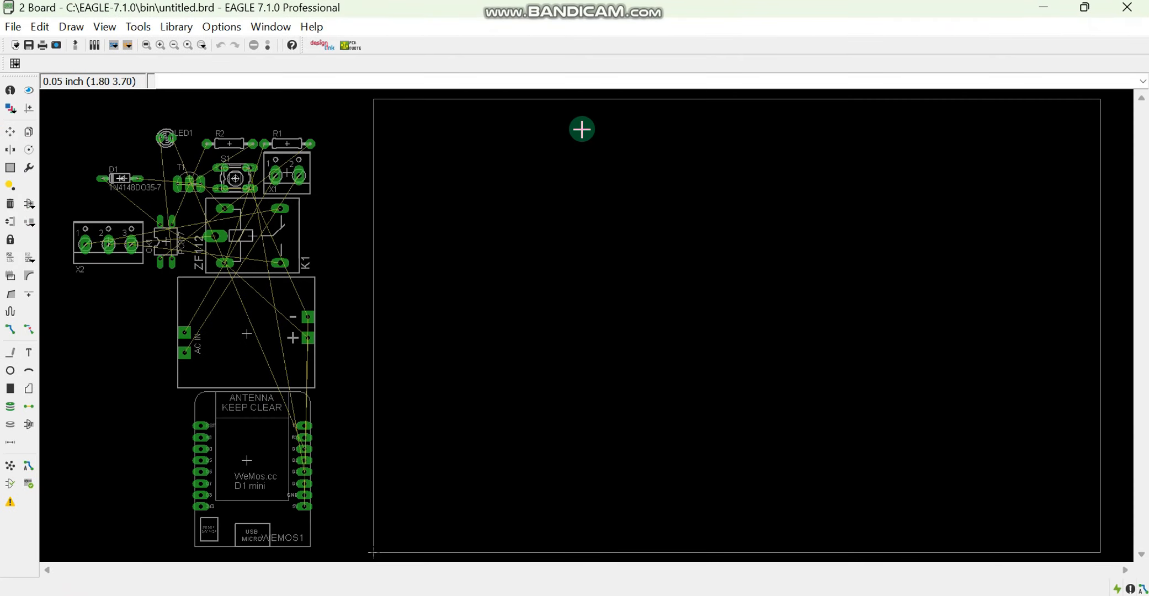
Start a dimension at the board outline's lower-left corner and set its layer to 20 Dimension
{"action": "left_click", "coordinate": [11, 443]}
{"action": "scroll", "coordinate": [446, 308], "scroll_direction": "down", "scroll_amount": 1}
{"action": "scroll", "coordinate": [424, 496], "scroll_direction": "up", "scroll_amount": 1}
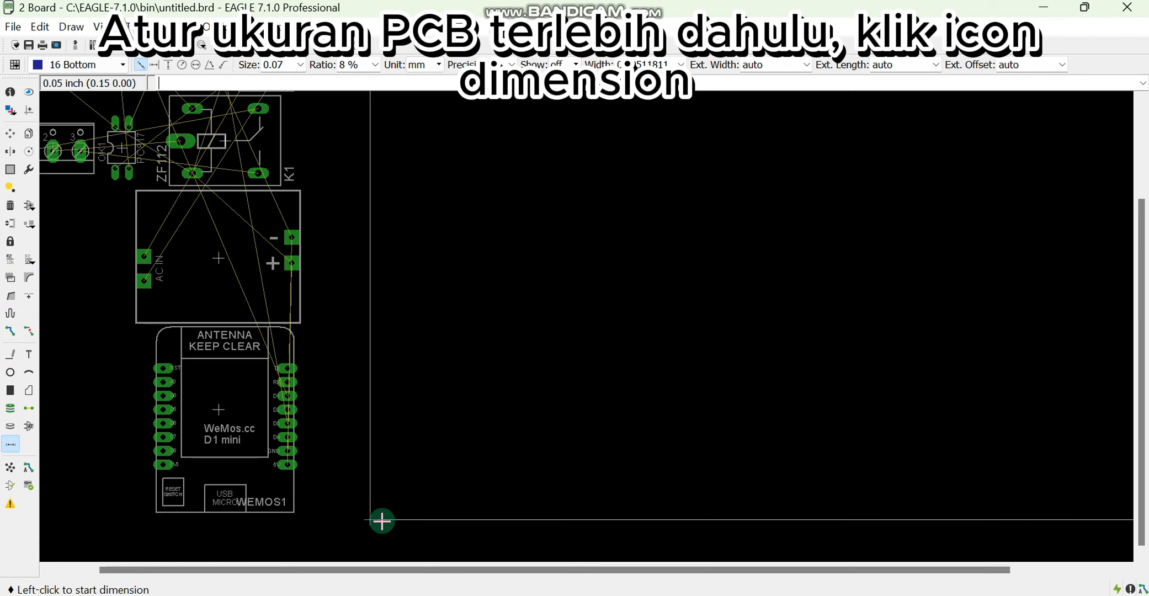
{"action": "left_click", "coordinate": [369, 519]}
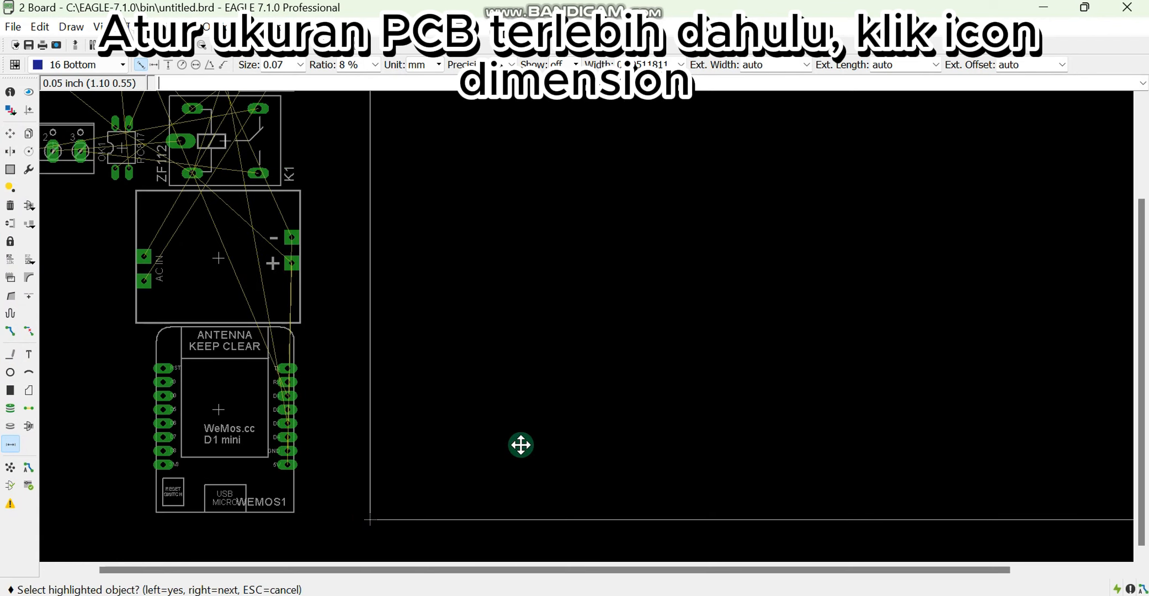
{"action": "left_click", "coordinate": [520, 444]}
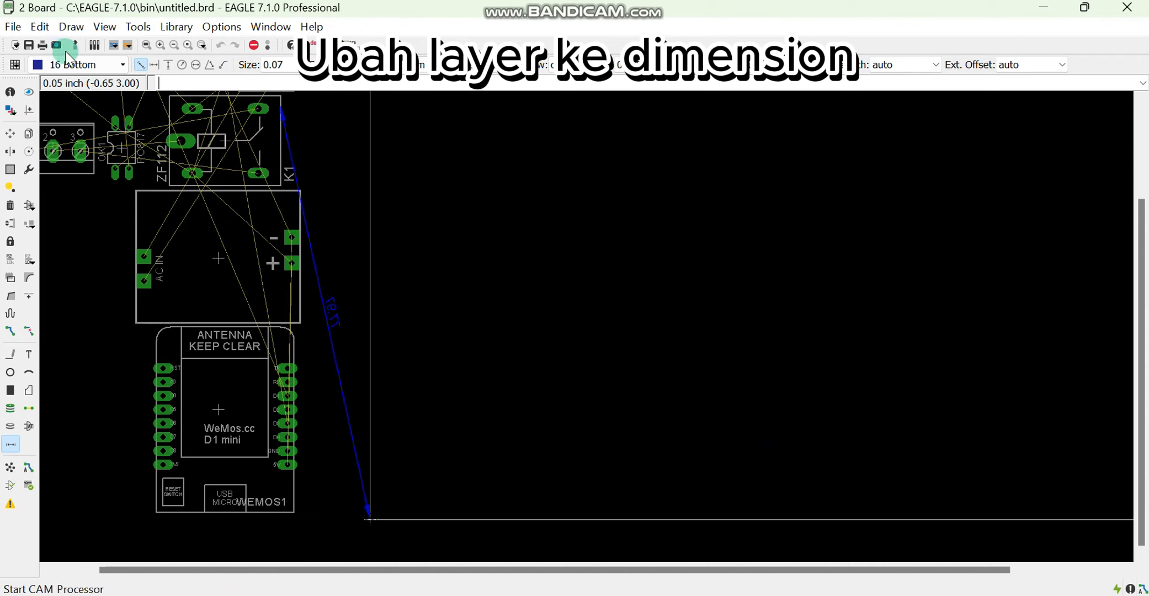
{"action": "left_click", "coordinate": [75, 65]}
{"action": "left_click", "coordinate": [90, 145]}
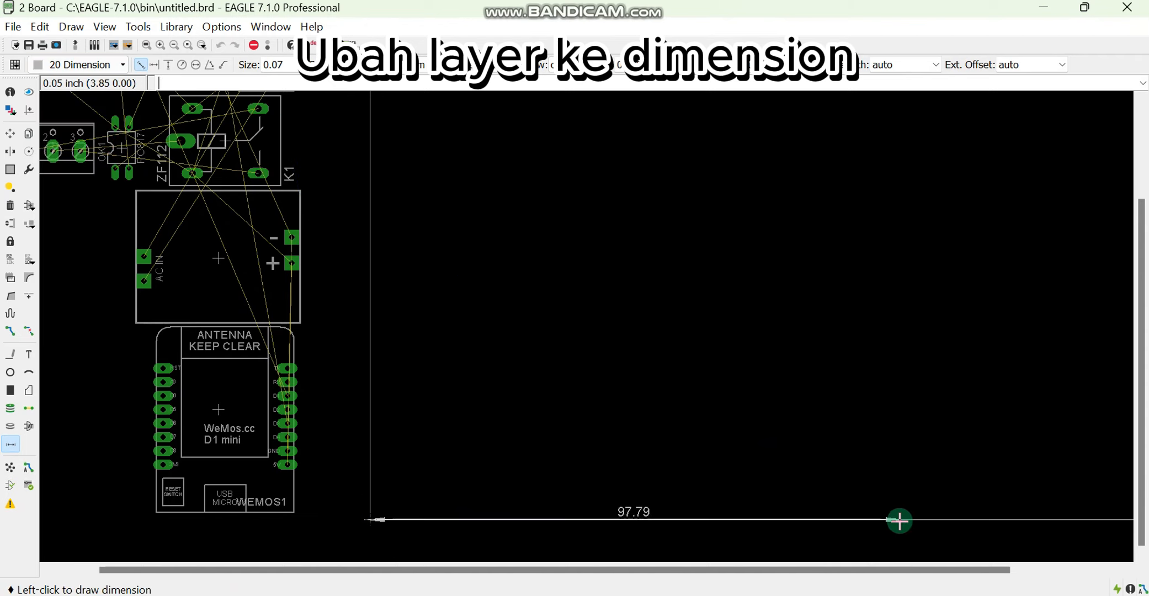
Set both the board's grid size and its alternate grid to 1 mm
{"action": "left_click", "coordinate": [15, 66]}
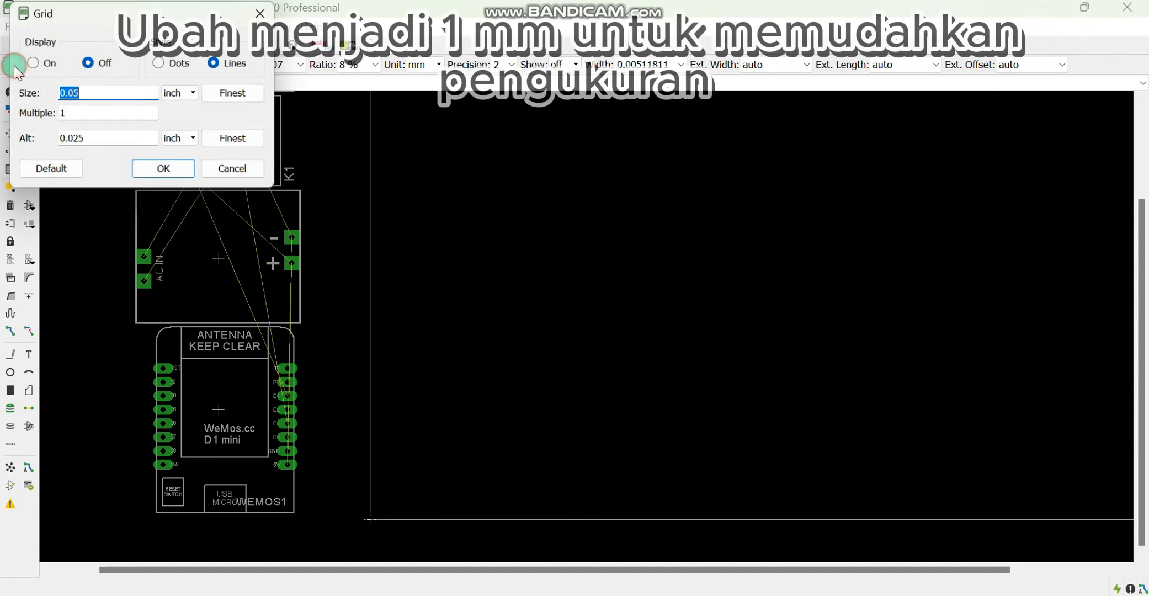
{"action": "double_click", "coordinate": [108, 94]}
{"action": "left_click", "coordinate": [184, 94]}
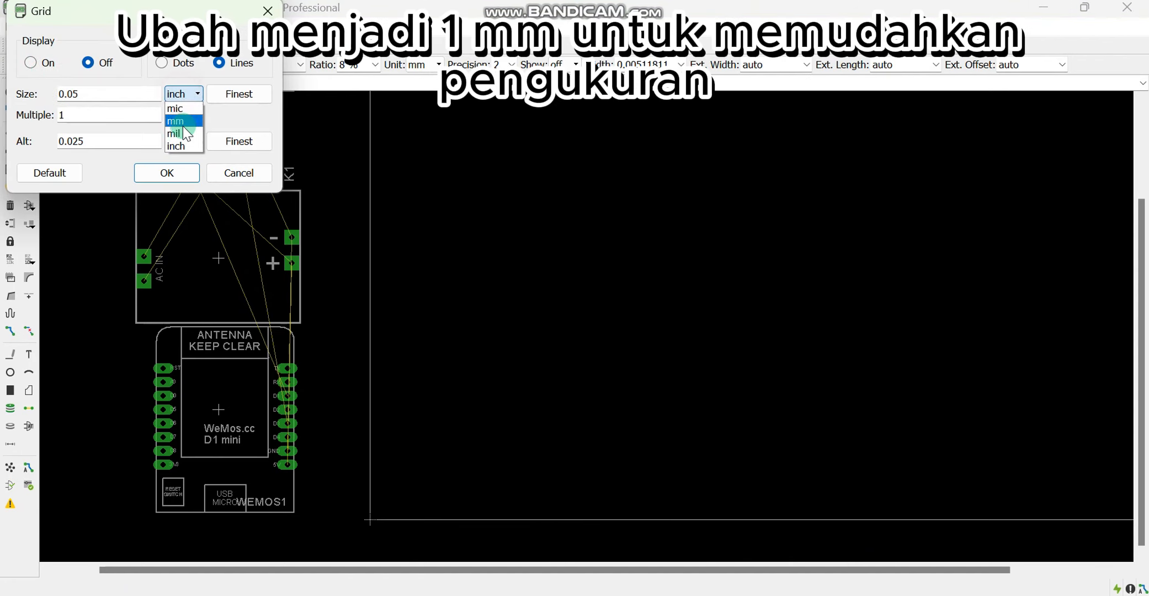
{"action": "left_click", "coordinate": [183, 122]}
{"action": "left_click", "coordinate": [184, 141]}
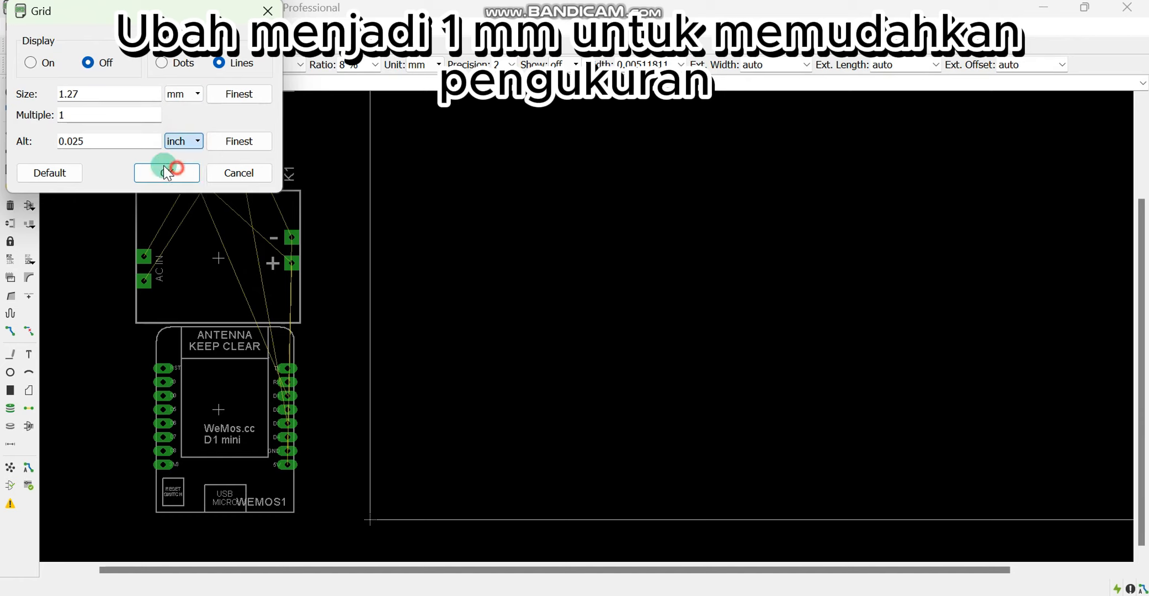
{"action": "left_click_drag", "start_coordinate": [93, 96], "coordinate": [74, 142]}
{"action": "type", "text": "11"}
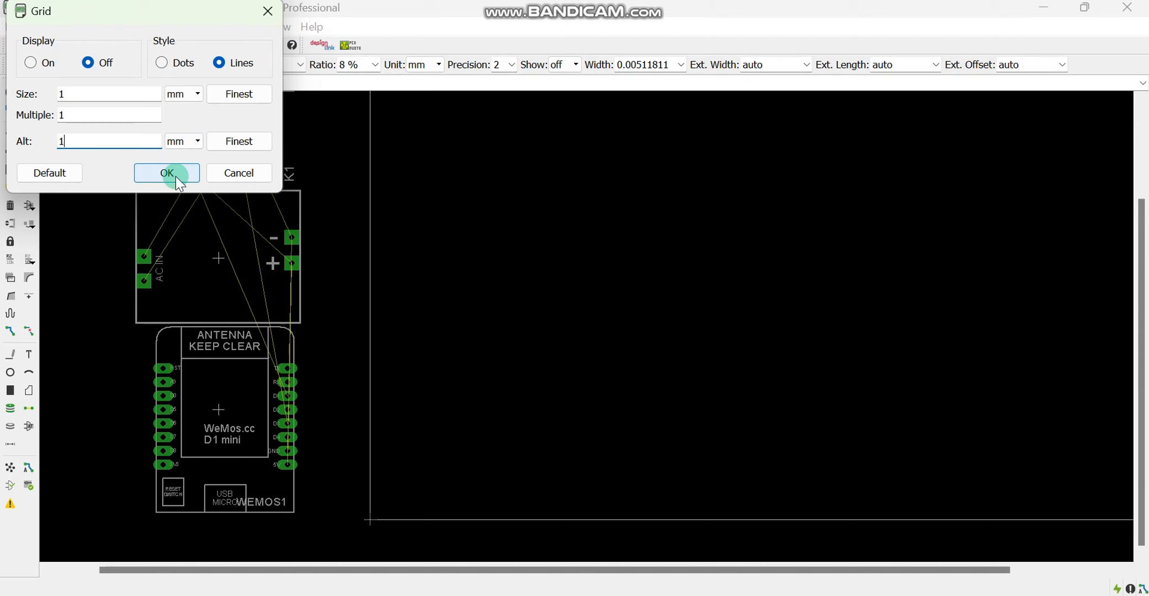
{"action": "left_click", "coordinate": [181, 182]}
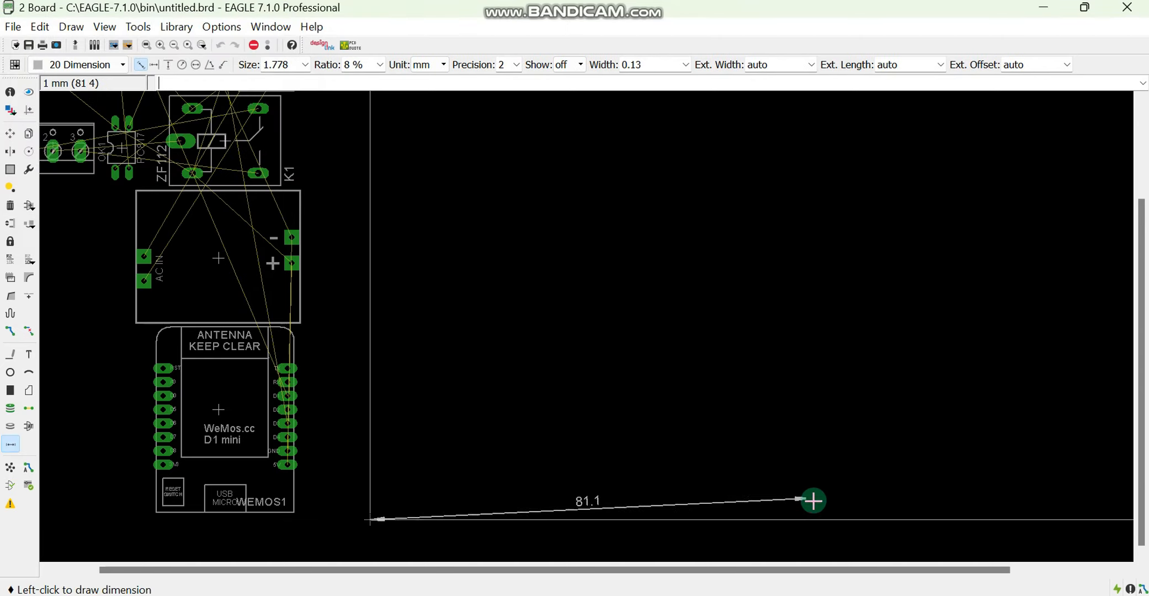
Complete a 100 mm horizontal dimension below the board outline and a 50 mm vertical dimension up from its lower-left corner
{"action": "left_click", "coordinate": [909, 519]}
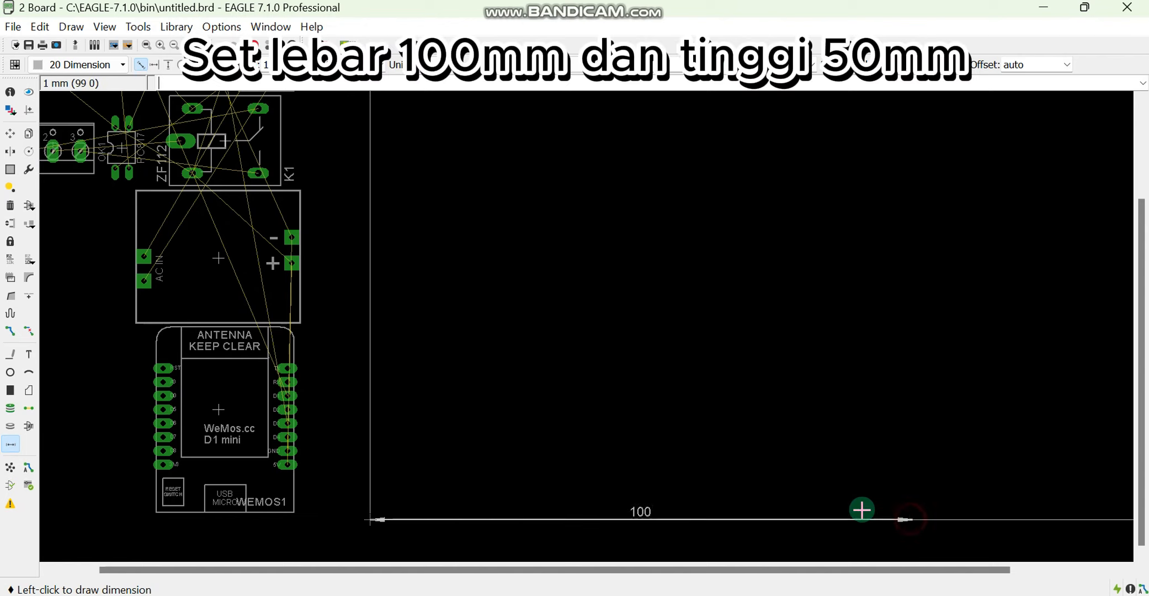
{"action": "left_click", "coordinate": [590, 545]}
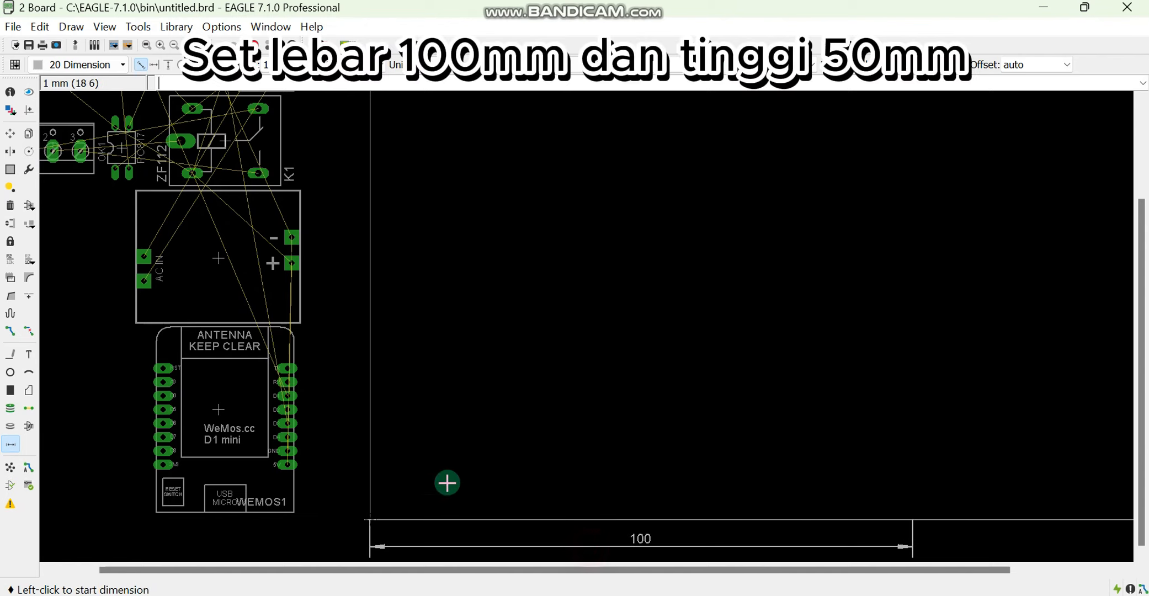
{"action": "left_click", "coordinate": [372, 518]}
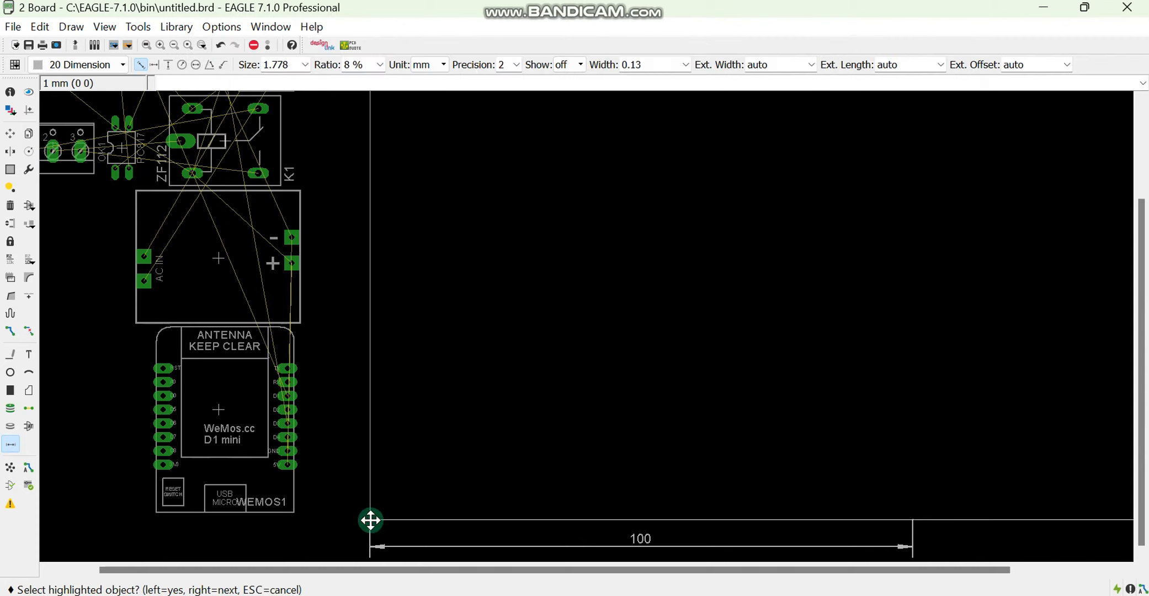
{"action": "left_click", "coordinate": [370, 519]}
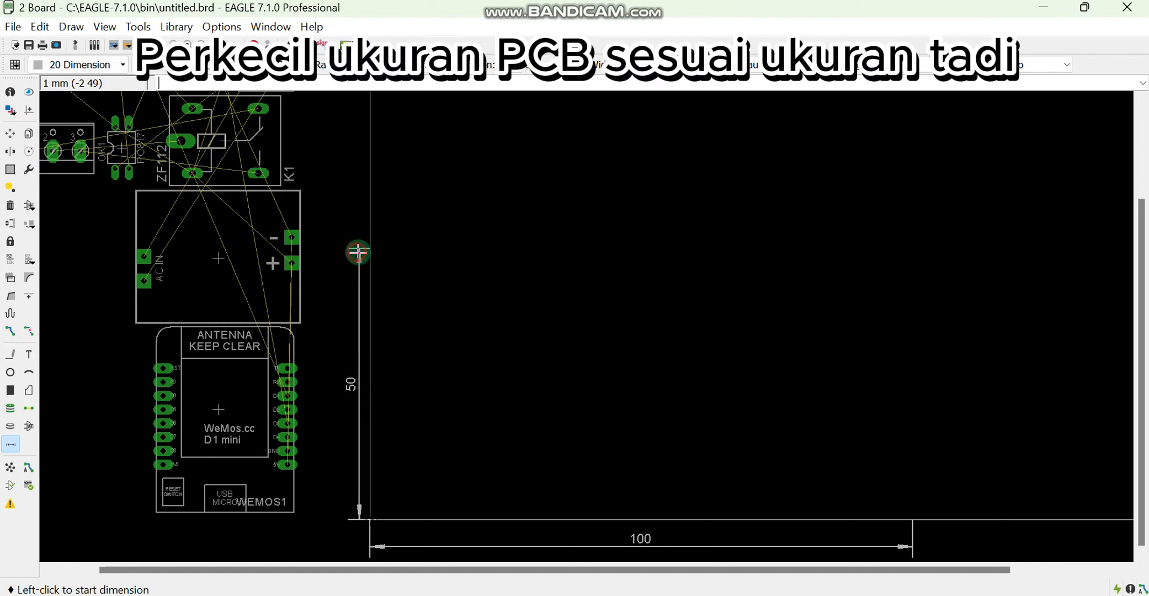
Move the board outline's lower-right corner to the end of the 100 mm dimension at (100 0)
{"action": "left_click", "coordinate": [10, 133]}
{"action": "scroll", "coordinate": [550, 267], "scroll_direction": "down", "scroll_amount": 5}
{"action": "scroll", "coordinate": [952, 430], "scroll_direction": "up", "scroll_amount": 4}
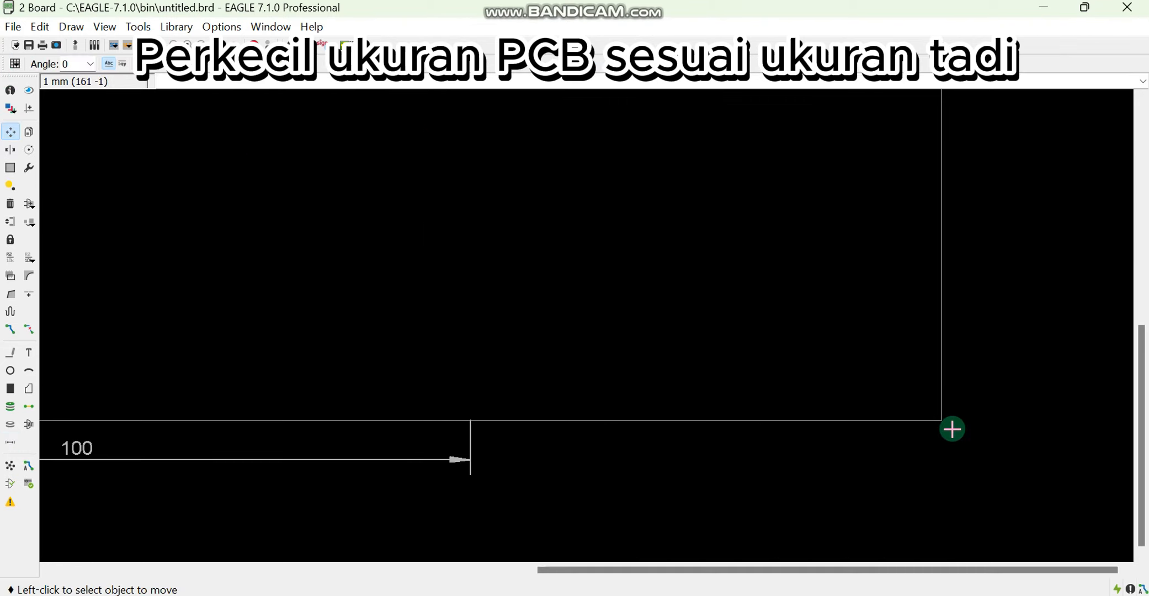
{"action": "left_click", "coordinate": [943, 420]}
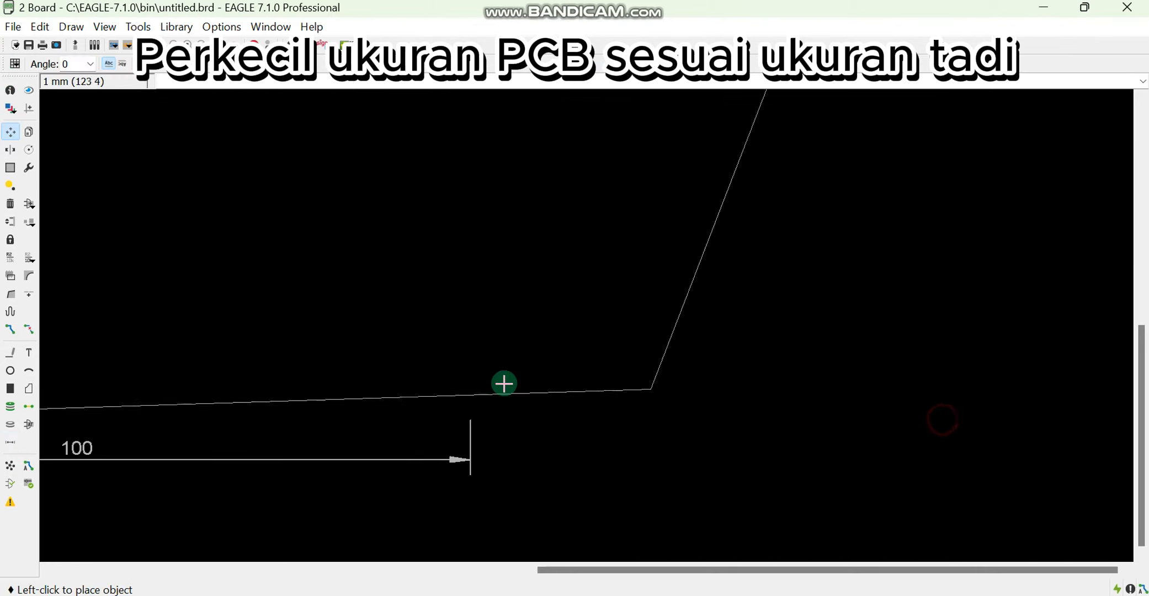
{"action": "left_click", "coordinate": [470, 420]}
Move the board outline's upper-left corner down to the end of the 50 mm dimension at (0 50)
{"action": "scroll", "coordinate": [719, 369], "scroll_direction": "down", "scroll_amount": 5}
{"action": "scroll", "coordinate": [452, 223], "scroll_direction": "up", "scroll_amount": 4}
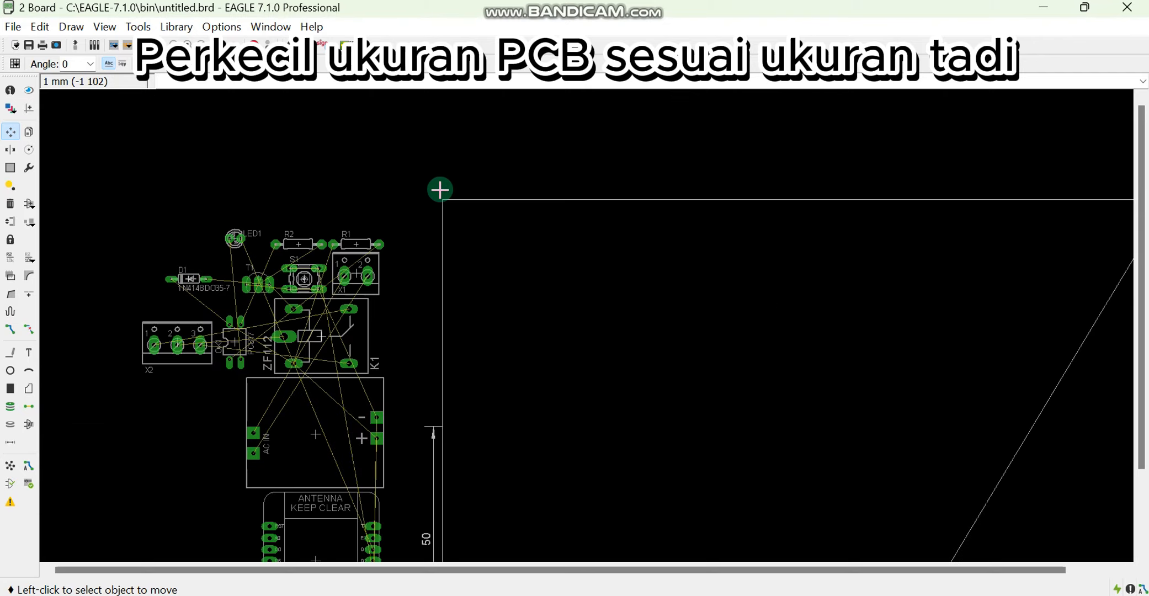
{"action": "left_click", "coordinate": [443, 200]}
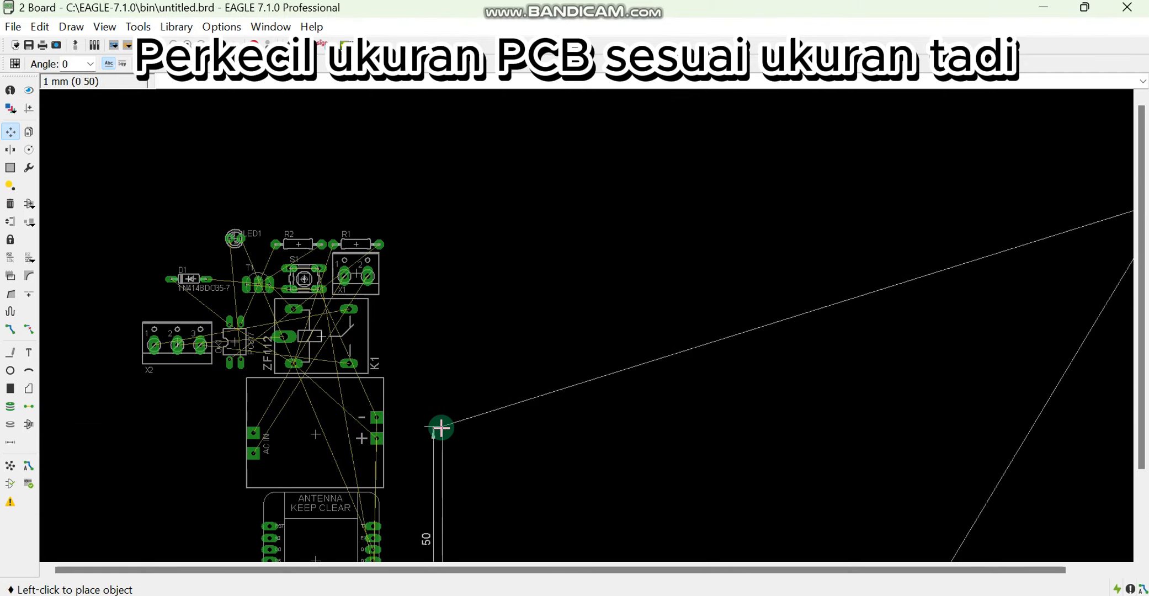
{"action": "scroll", "coordinate": [440, 428], "scroll_direction": "up", "scroll_amount": 2}
{"action": "scroll", "coordinate": [439, 428], "scroll_direction": "down", "scroll_amount": 2}
{"action": "left_click", "coordinate": [451, 426]}
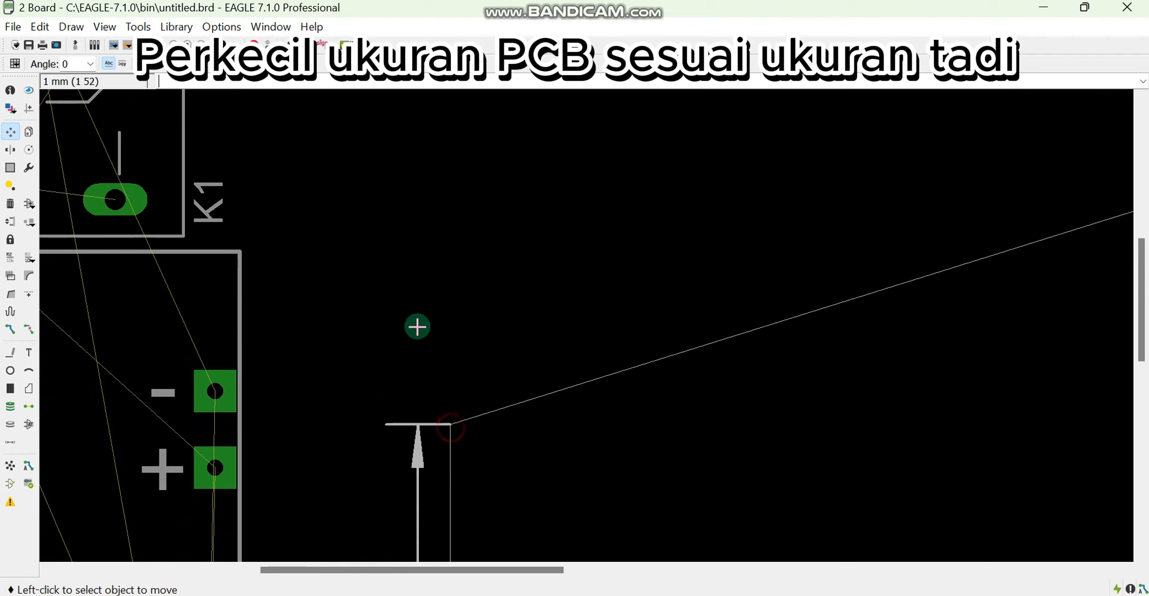
Move the board outline's upper-right corner to (100 50) to complete the 100 x 50 mm rectangle
{"action": "scroll", "coordinate": [469, 389], "scroll_direction": "down", "scroll_amount": 2}
{"action": "scroll", "coordinate": [469, 390], "scroll_direction": "down", "scroll_amount": 1}
{"action": "scroll", "coordinate": [744, 265], "scroll_direction": "up", "scroll_amount": 1}
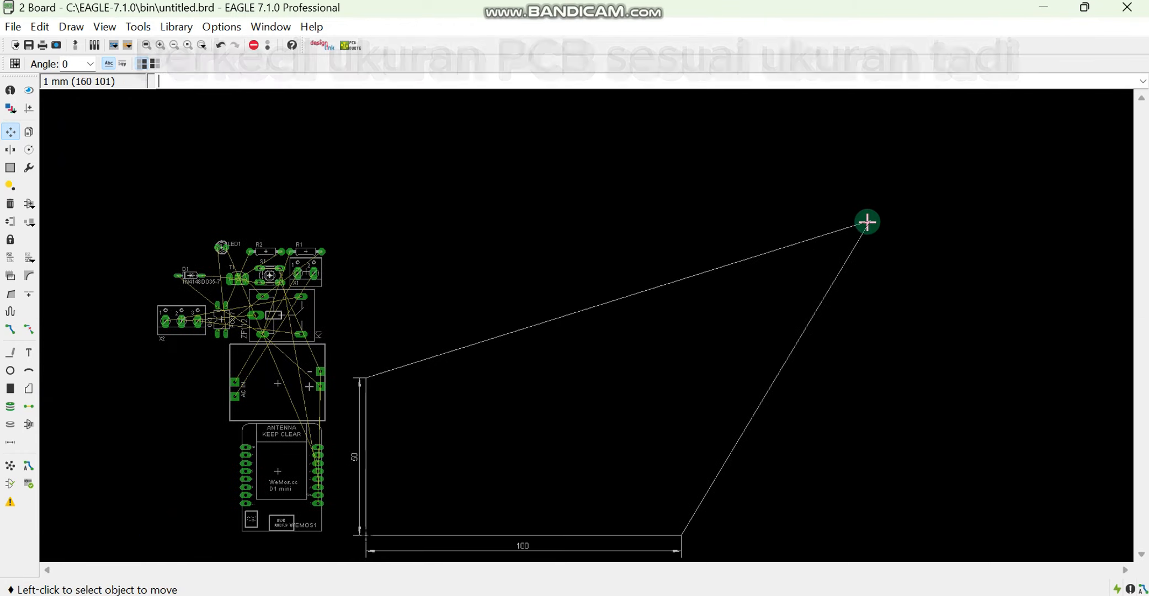
{"action": "left_click", "coordinate": [861, 224]}
{"action": "scroll", "coordinate": [667, 377], "scroll_direction": "up", "scroll_amount": 2}
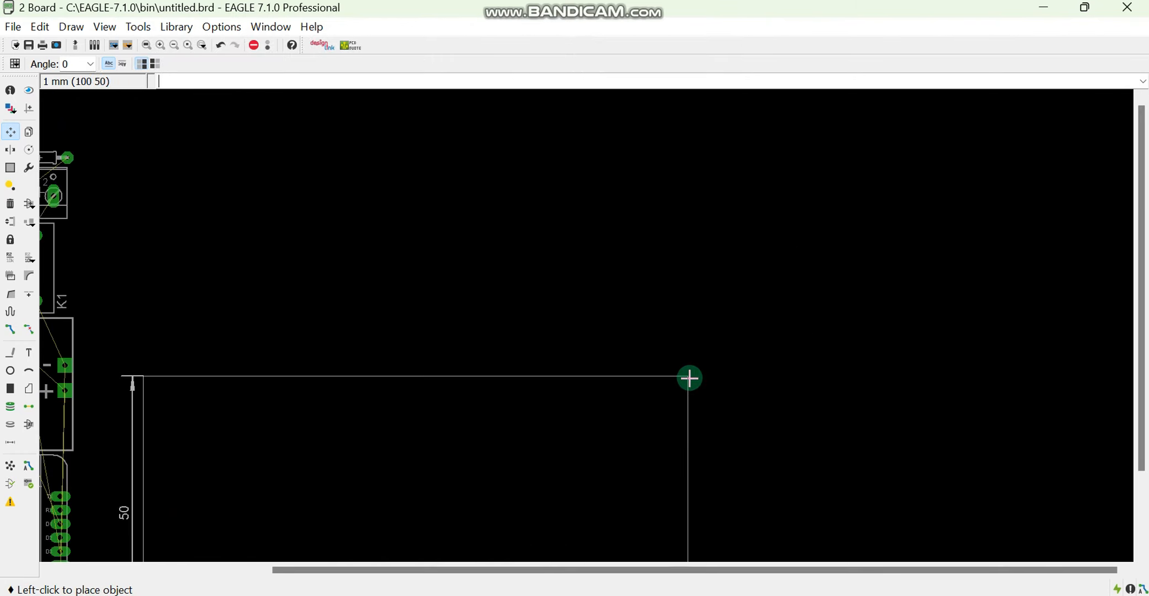
{"action": "left_click", "coordinate": [689, 378]}
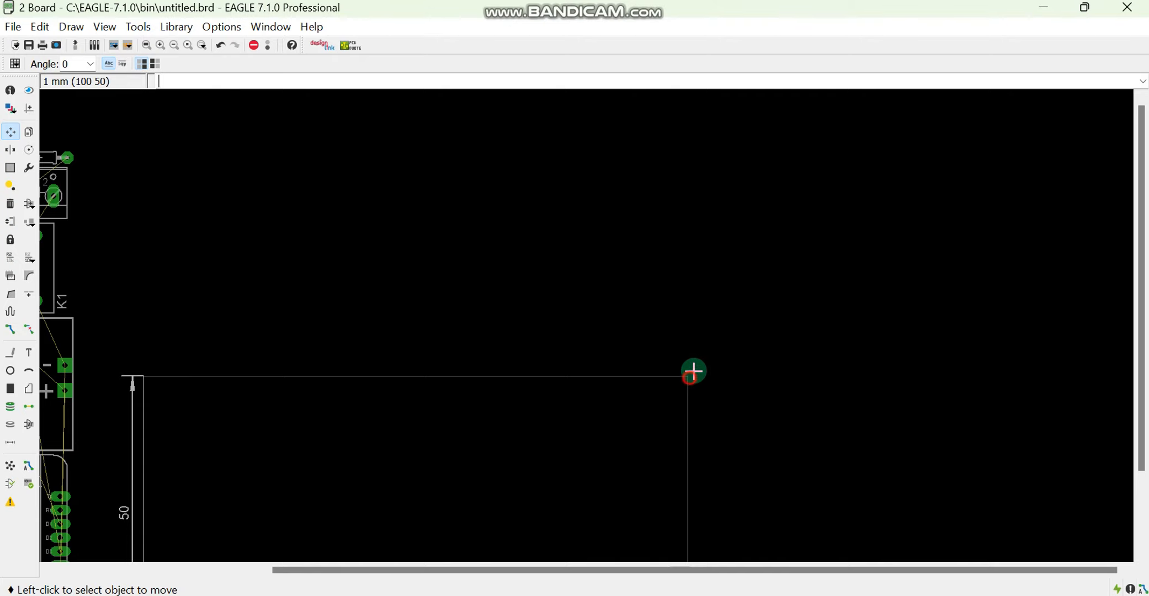
Set the board's grid size to 1.27 mm and its alternate grid to 0.127 mm
{"action": "scroll", "coordinate": [691, 381], "scroll_direction": "down", "scroll_amount": 2}
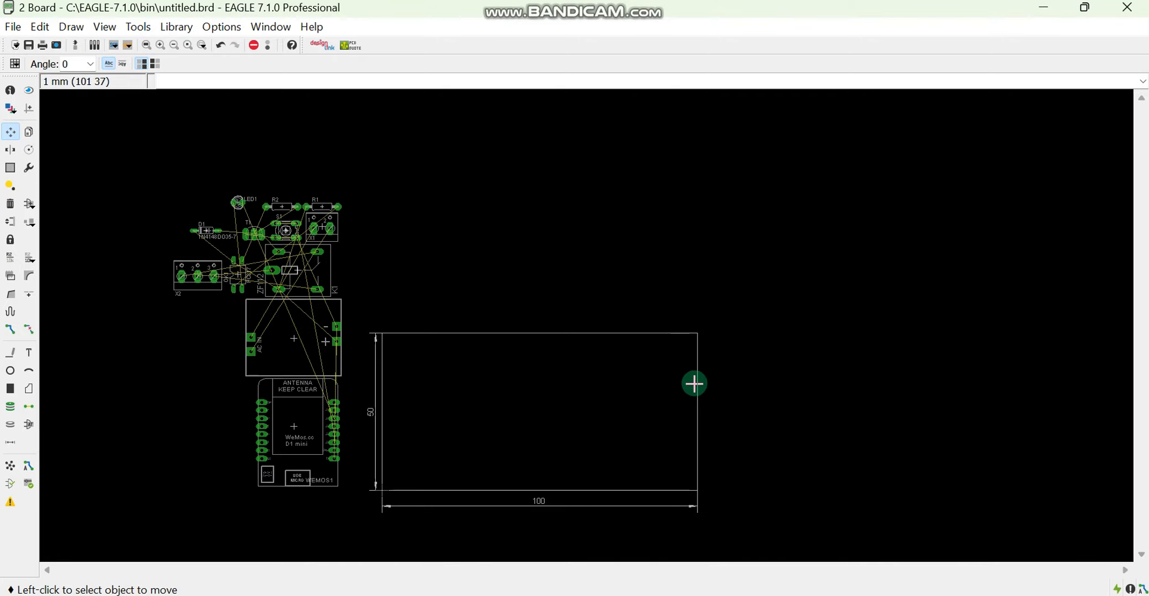
{"action": "left_click", "coordinate": [15, 63]}
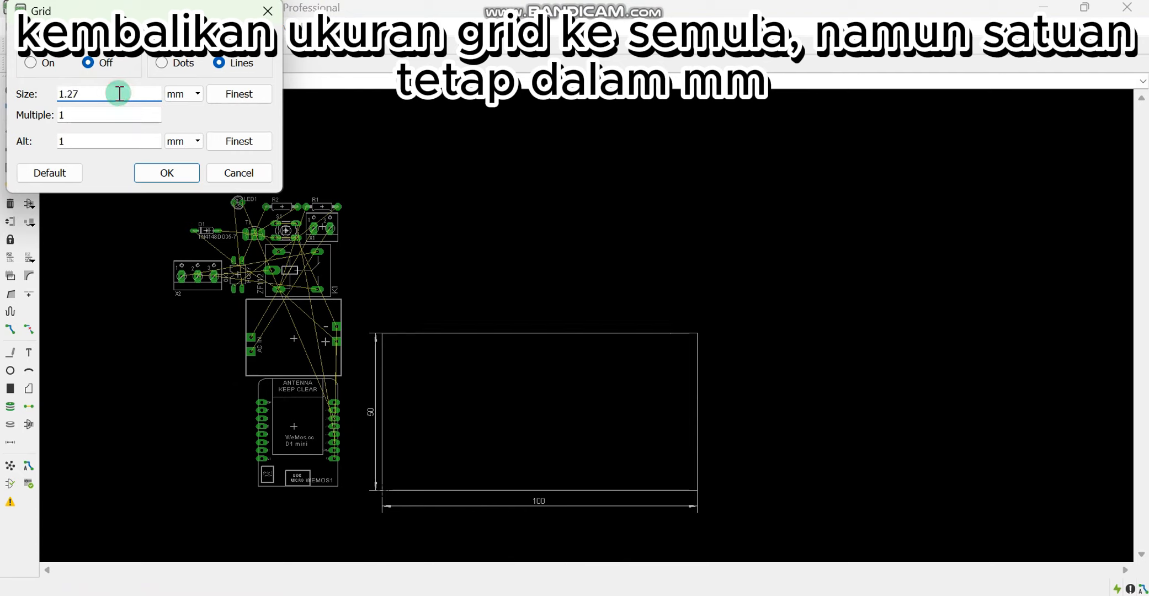
{"action": "double_click", "coordinate": [57, 140]}
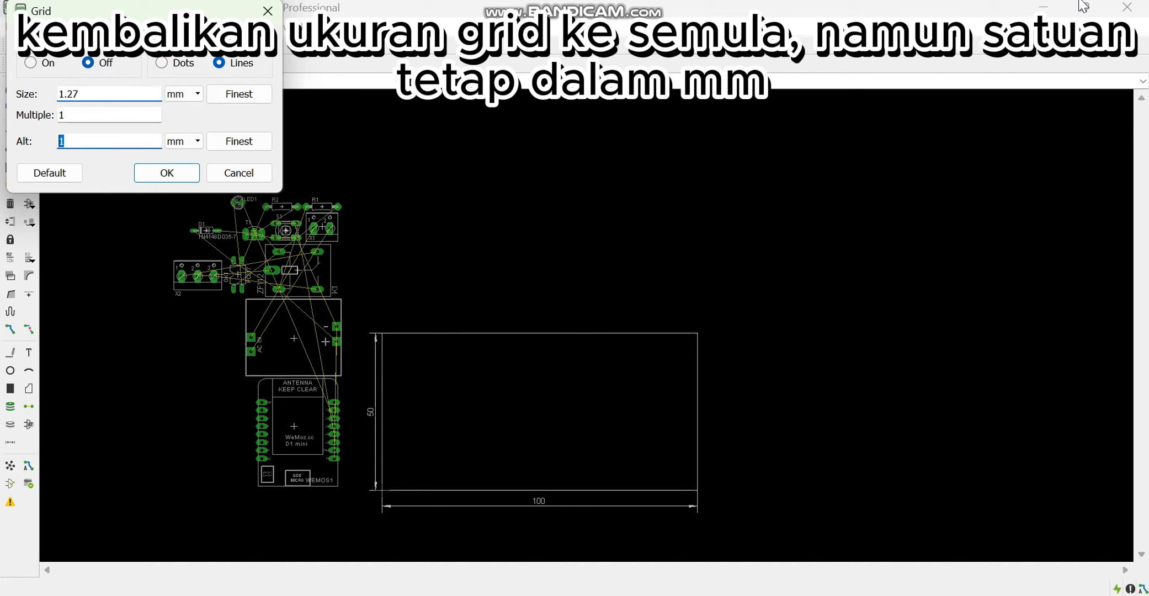
{"action": "type", "text": "0.127"}
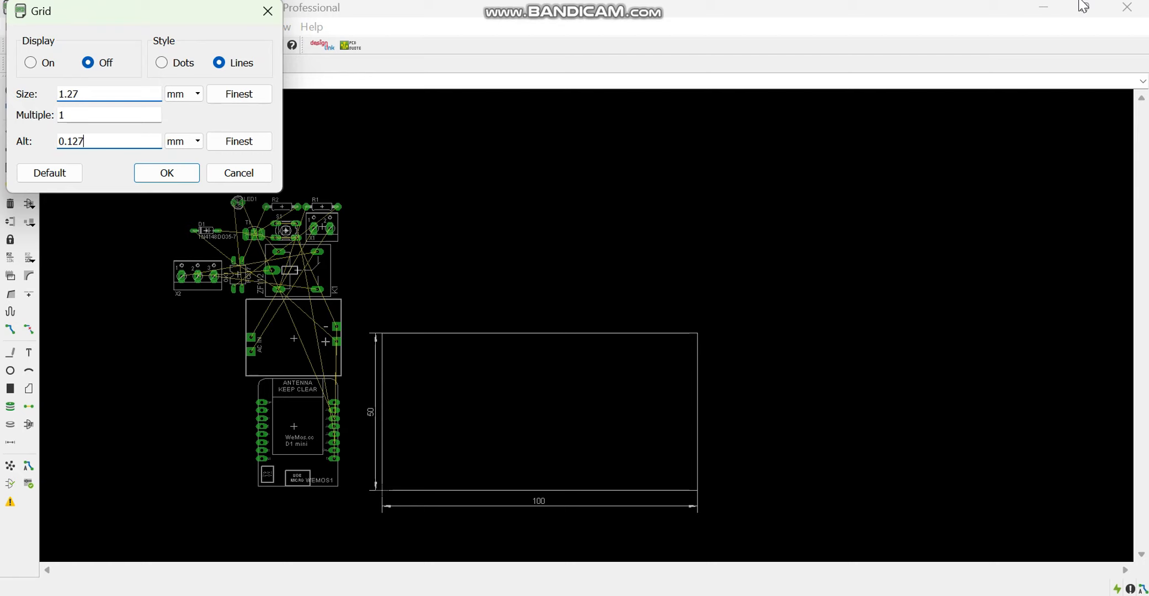
{"action": "left_click", "coordinate": [160, 172]}
Place the AC converter module inside the left half of the board outline
{"action": "scroll", "coordinate": [497, 423], "scroll_direction": "up", "scroll_amount": 1}
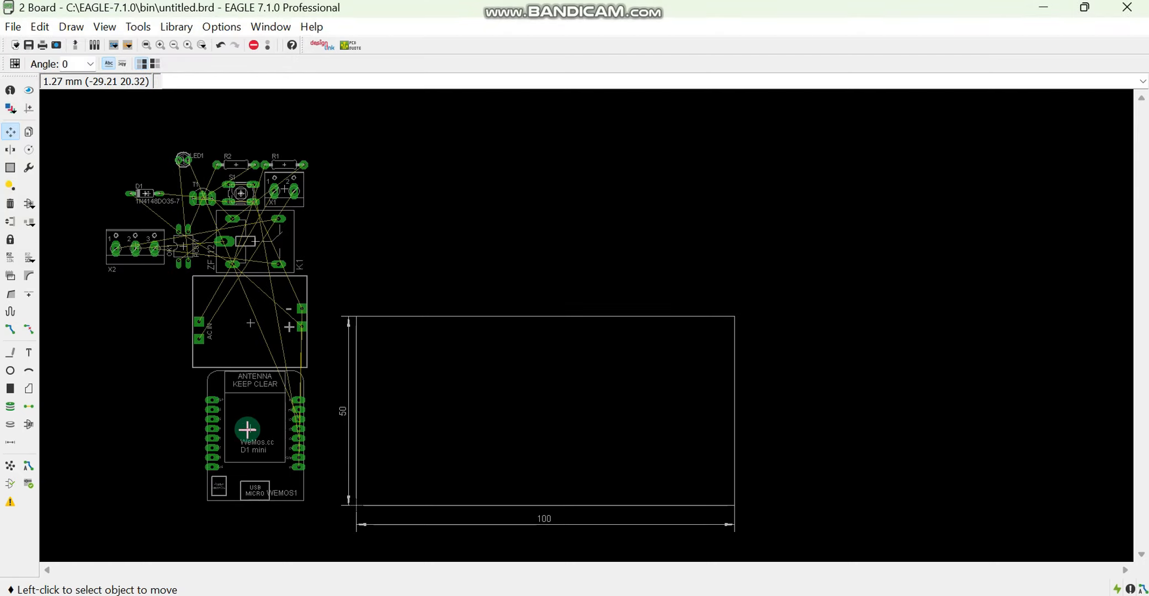
{"action": "left_click", "coordinate": [251, 323]}
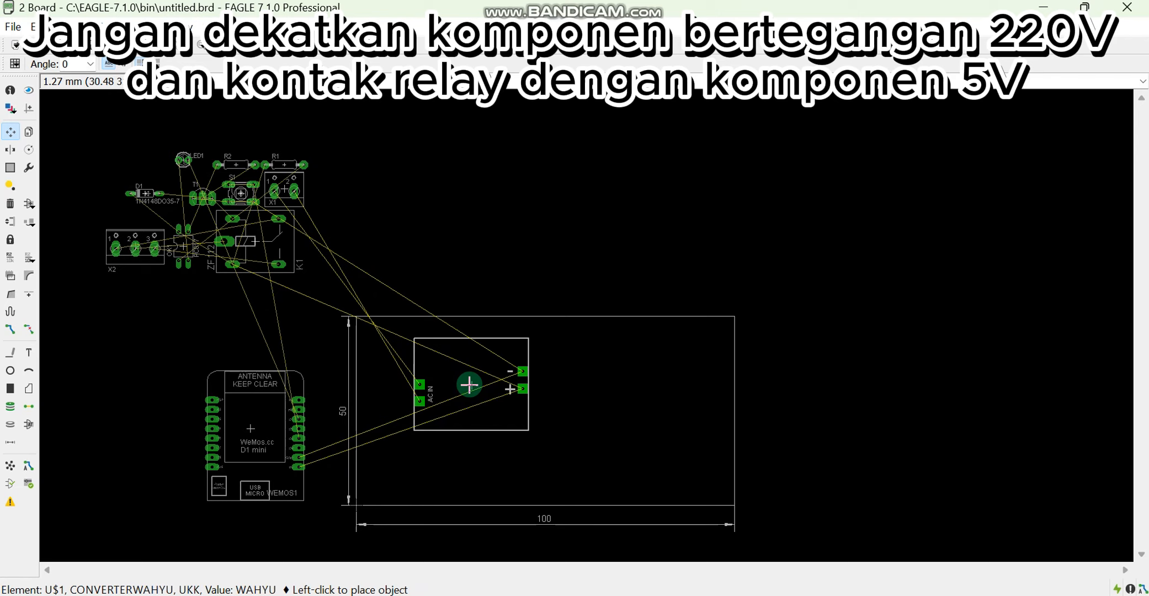
{"action": "left_click", "coordinate": [469, 384]}
Place terminal X1 at the board's left edge, rotated to 270 degrees, and shift the AC converter closer to it
{"action": "left_click", "coordinate": [284, 189]}
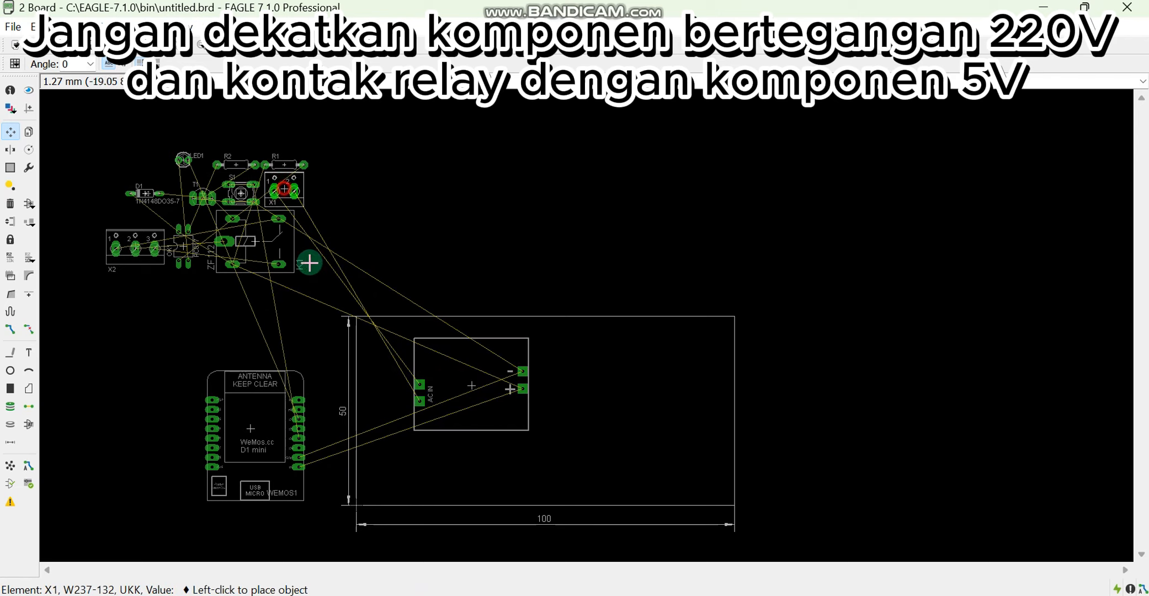
{"action": "right_click", "coordinate": [384, 386]}
{"action": "scroll", "coordinate": [380, 393], "scroll_direction": "up", "scroll_amount": 5}
{"action": "left_click", "coordinate": [364, 396]}
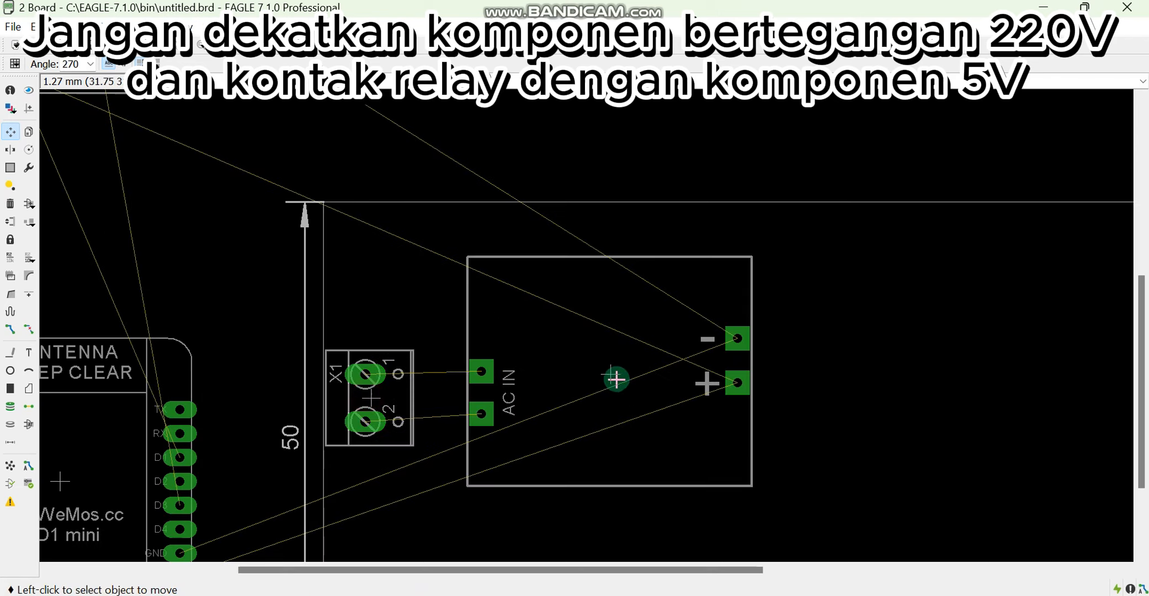
{"action": "left_click", "coordinate": [611, 375]}
{"action": "left_click", "coordinate": [569, 378]}
Place the Wemos D1 mini directly right of the AC converter, rotated to 180 degrees with its USB end up
{"action": "scroll", "coordinate": [476, 263], "scroll_direction": "down", "scroll_amount": 3}
{"action": "scroll", "coordinate": [272, 363], "scroll_direction": "down", "scroll_amount": 2}
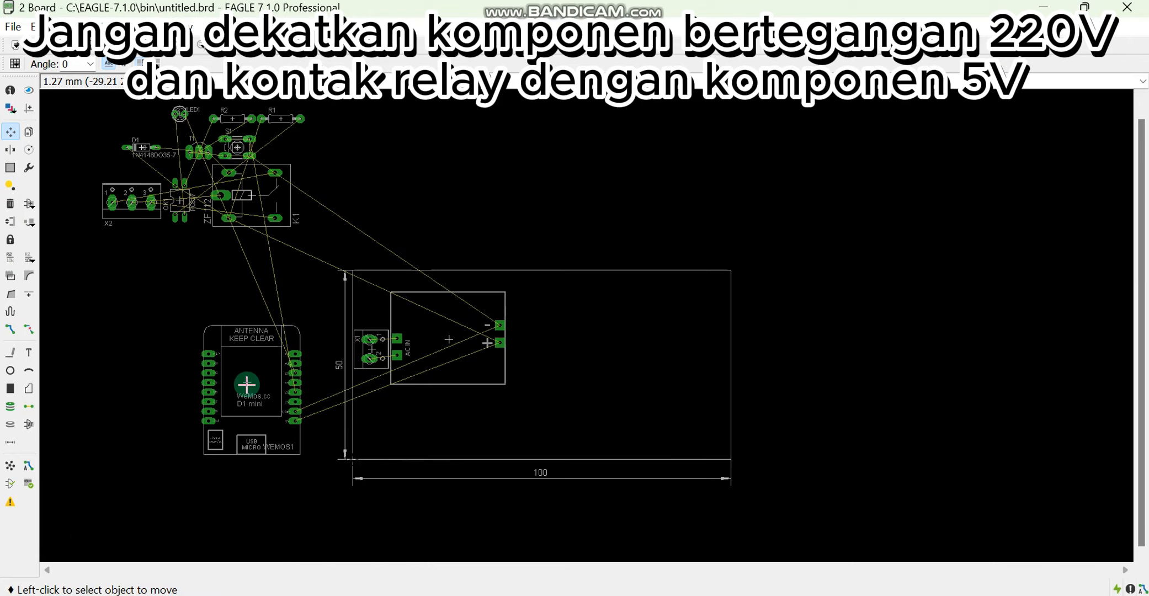
{"action": "left_click", "coordinate": [271, 364]}
{"action": "right_click", "coordinate": [530, 314]}
{"action": "right_click", "coordinate": [563, 337]}
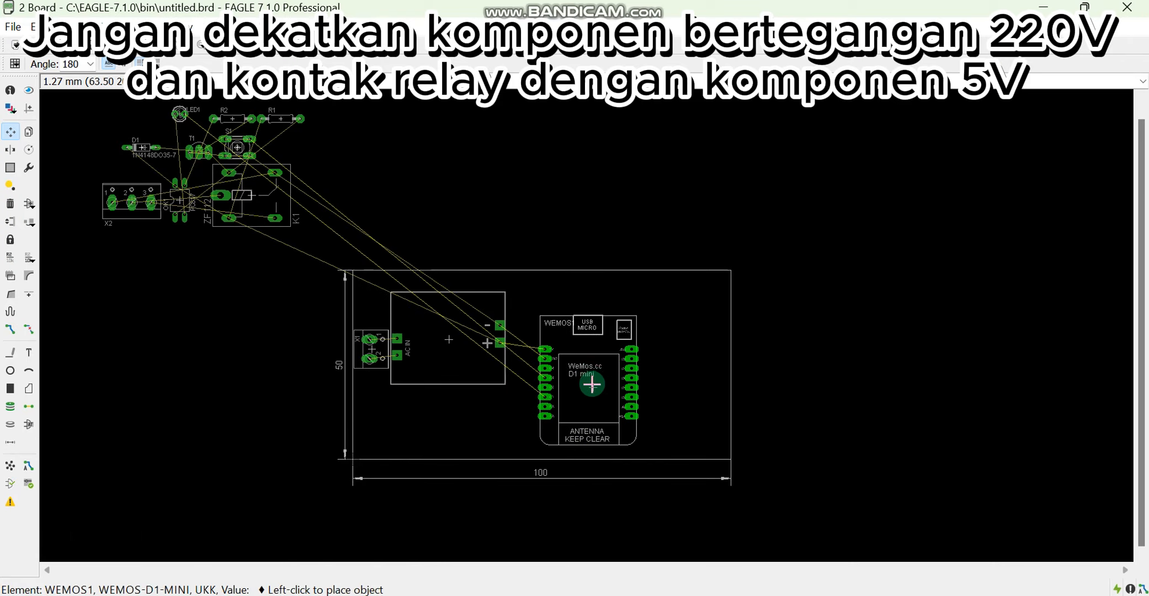
{"action": "left_click", "coordinate": [564, 363]}
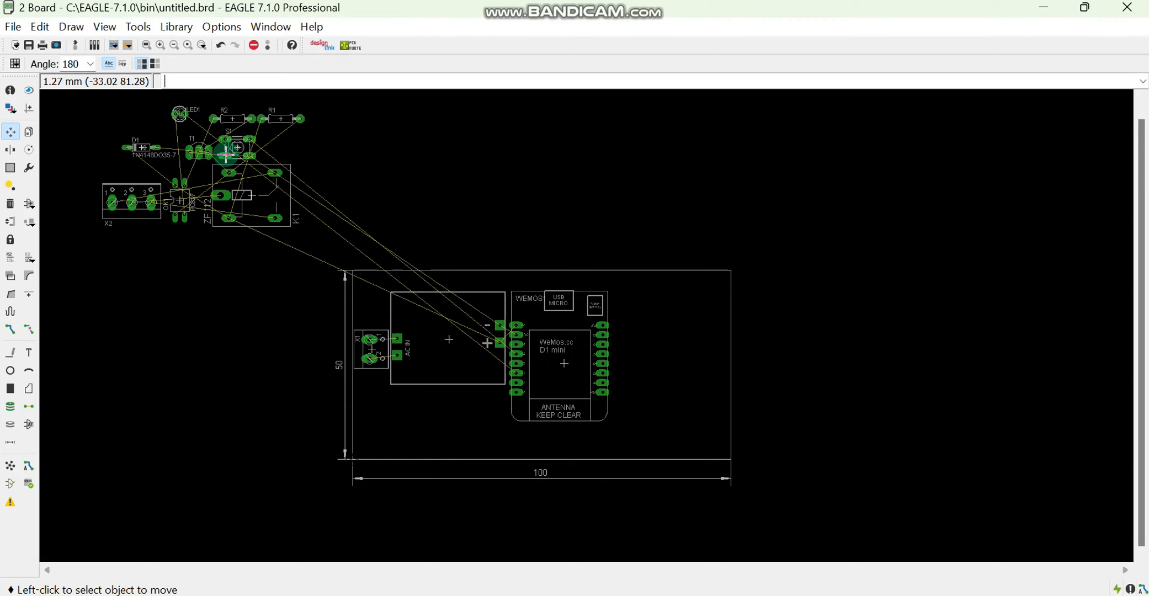
Place optocoupler OK1 between the Wemos D1 mini's pin rows and resistor R1 horizontally just above it
{"action": "left_click", "coordinate": [180, 202]}
{"action": "scroll", "coordinate": [593, 378], "scroll_direction": "up", "scroll_amount": 5}
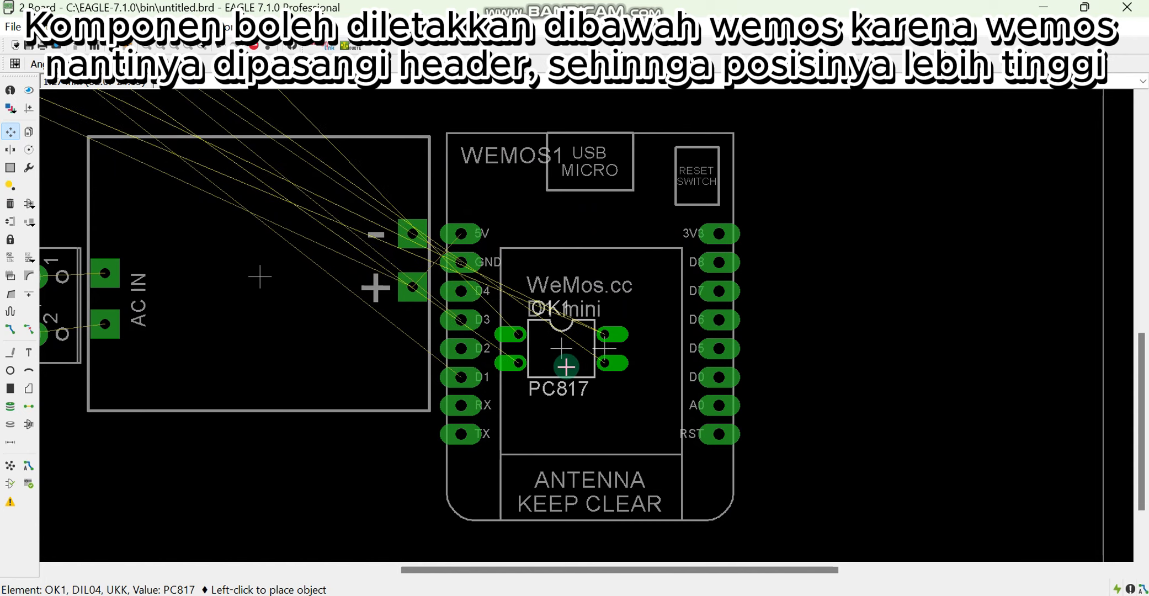
{"action": "left_click", "coordinate": [569, 374]}
{"action": "scroll", "coordinate": [326, 249], "scroll_direction": "down", "scroll_amount": 5}
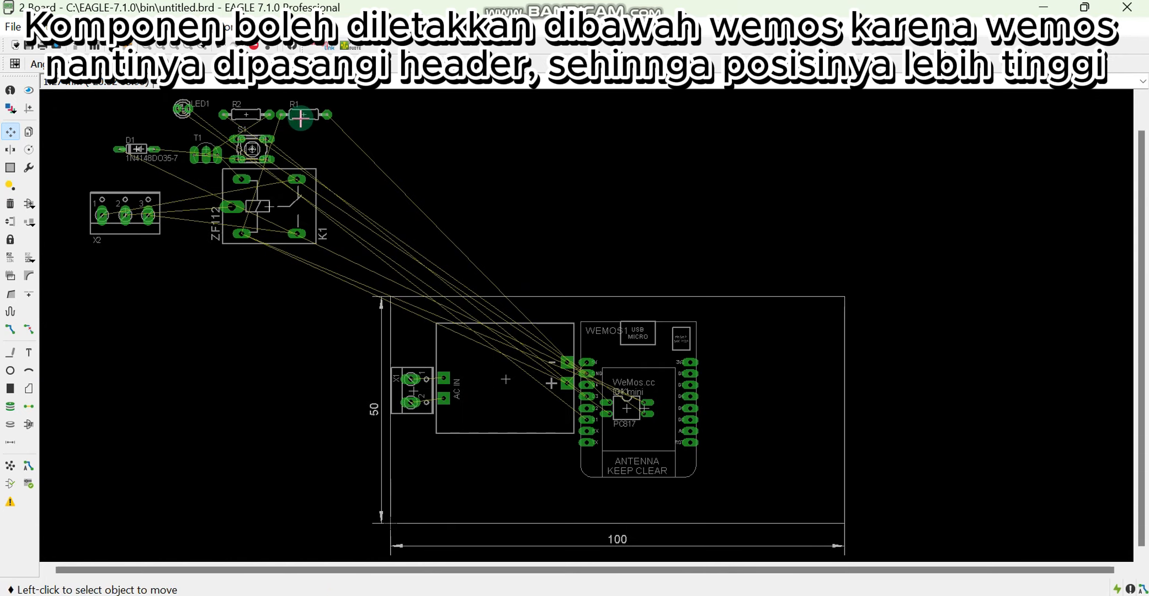
{"action": "left_click", "coordinate": [301, 117]}
{"action": "scroll", "coordinate": [626, 383], "scroll_direction": "up", "scroll_amount": 4}
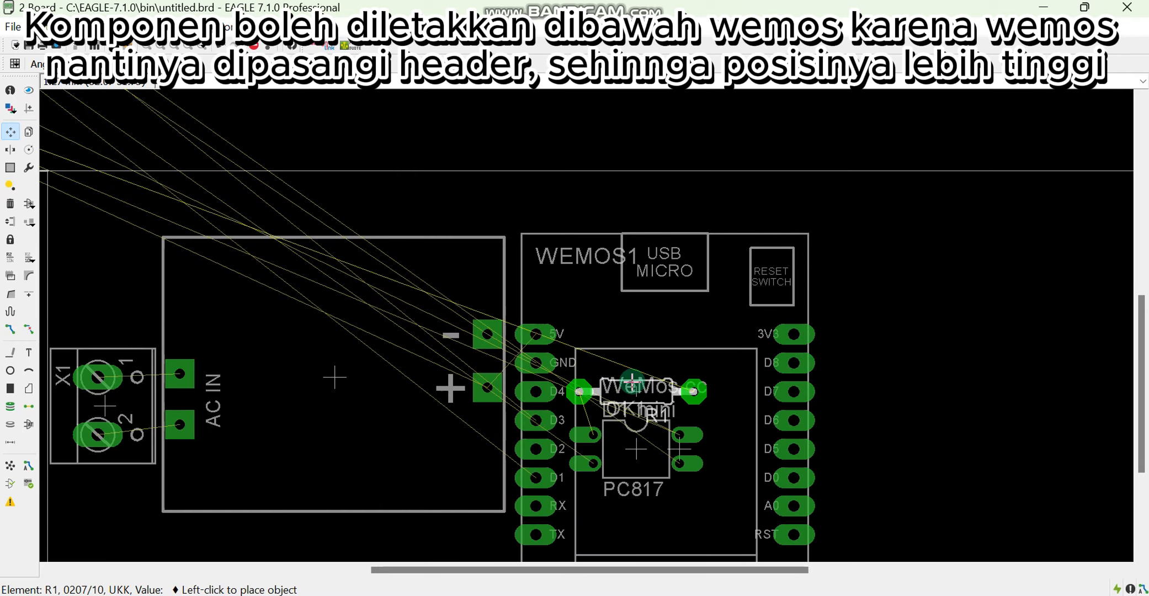
{"action": "left_click", "coordinate": [630, 373]}
Place resistor R2 inside the Wemos D1 mini's outline, right of OK1, rotated to 90 degrees
{"action": "scroll", "coordinate": [625, 321], "scroll_direction": "down", "scroll_amount": 4}
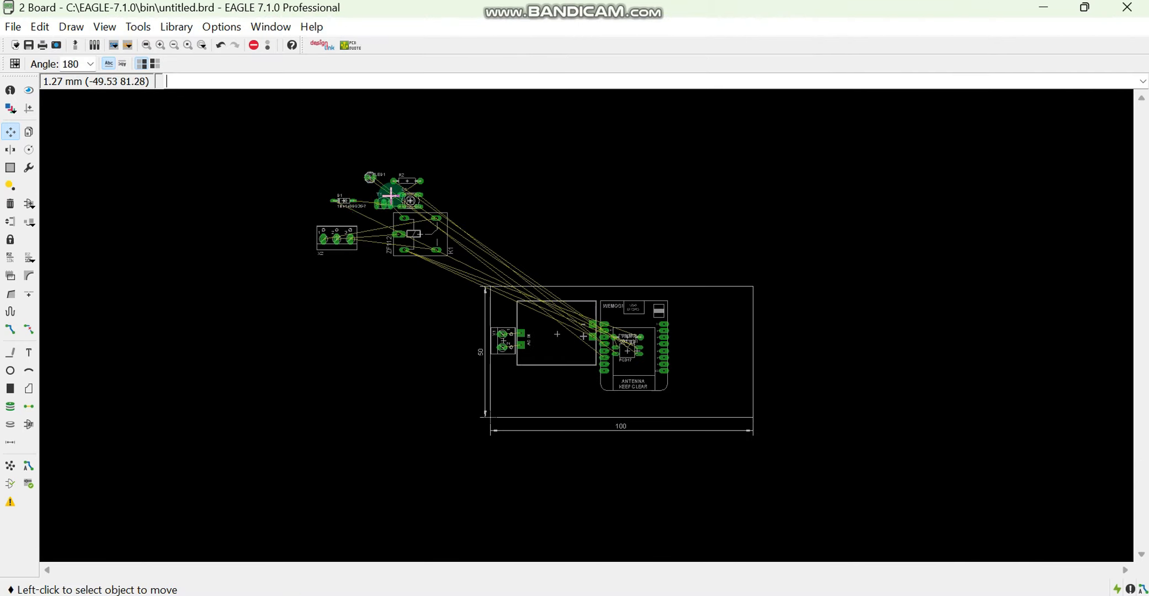
{"action": "scroll", "coordinate": [391, 195], "scroll_direction": "up", "scroll_amount": 3}
{"action": "left_click", "coordinate": [419, 172]}
{"action": "right_click", "coordinate": [851, 467]}
{"action": "scroll", "coordinate": [847, 463], "scroll_direction": "up", "scroll_amount": 6}
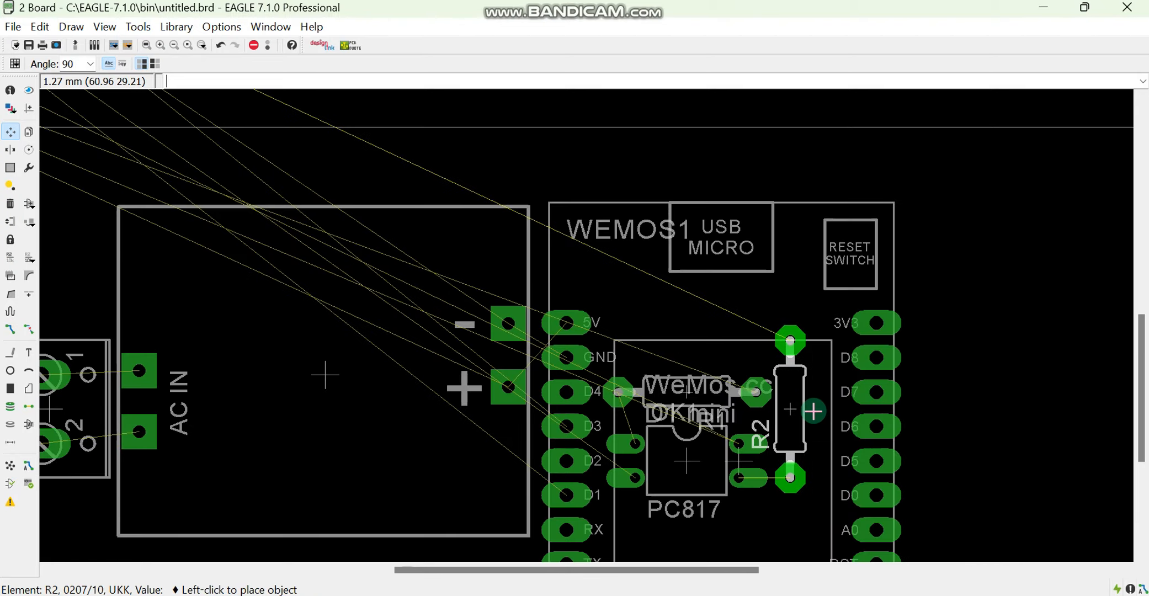
{"action": "left_click", "coordinate": [813, 412]}
Place diode D1 between R2 and the Wemos D1 mini's right pin row, rotated to 90 degrees
{"action": "scroll", "coordinate": [257, 218], "scroll_direction": "down", "scroll_amount": 8}
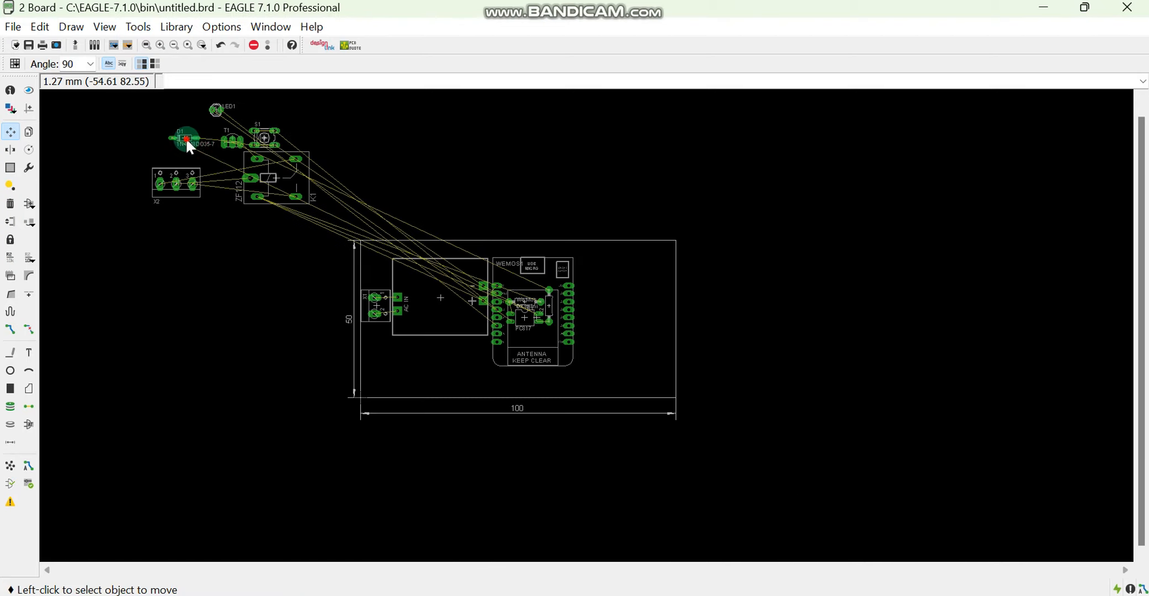
{"action": "left_click", "coordinate": [187, 142]}
{"action": "scroll", "coordinate": [582, 303], "scroll_direction": "up", "scroll_amount": 4}
{"action": "right_click", "coordinate": [582, 303]}
{"action": "scroll", "coordinate": [584, 303], "scroll_direction": "up", "scroll_amount": 3}
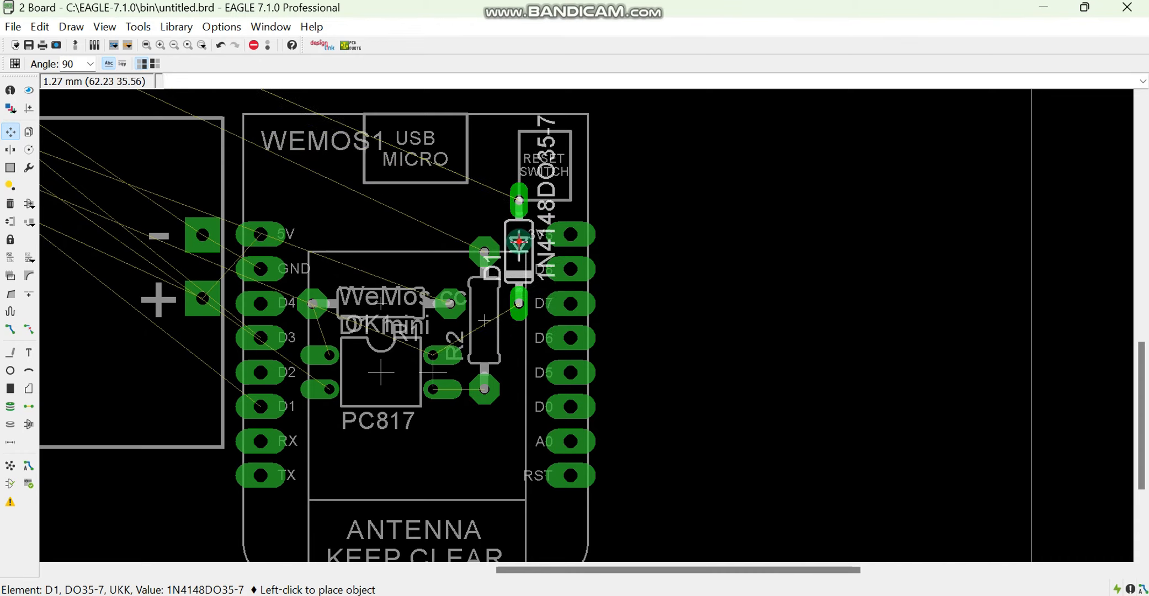
{"action": "left_click", "coordinate": [519, 192]}
Place transistor T1 above R1 inside the Wemos D1 mini's outline, rotated to 180 degrees
{"action": "scroll", "coordinate": [714, 247], "scroll_direction": "down", "scroll_amount": 3}
{"action": "scroll", "coordinate": [713, 246], "scroll_direction": "down", "scroll_amount": 2}
{"action": "scroll", "coordinate": [550, 344], "scroll_direction": "down", "scroll_amount": 1}
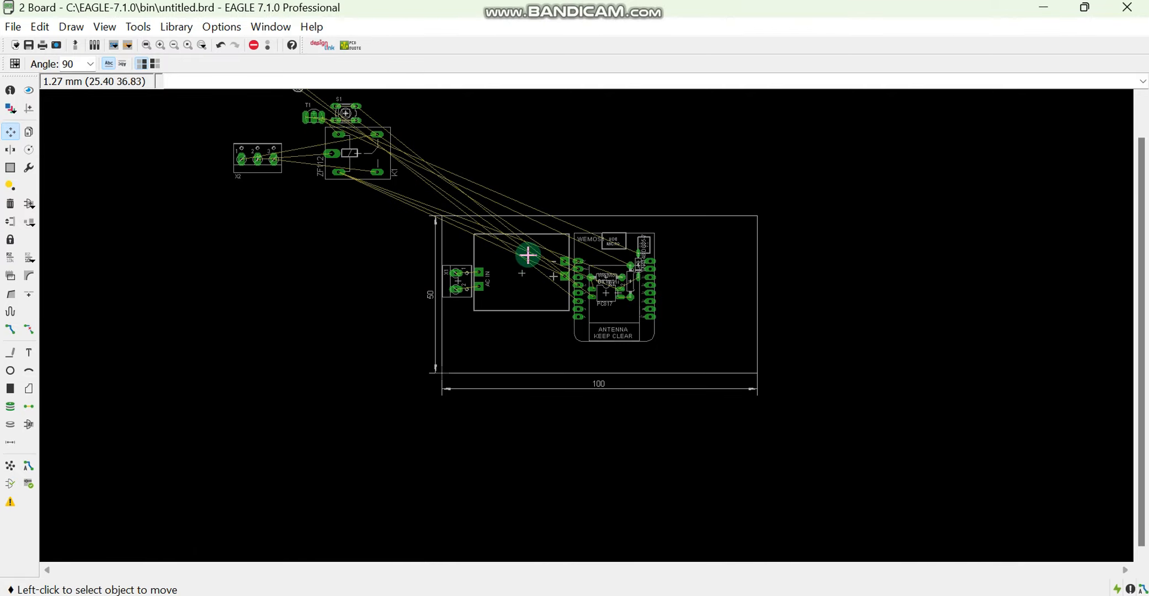
{"action": "scroll", "coordinate": [526, 249], "scroll_direction": "up", "scroll_amount": 2}
{"action": "scroll", "coordinate": [448, 262], "scroll_direction": "down", "scroll_amount": 5}
{"action": "scroll", "coordinate": [348, 166], "scroll_direction": "up", "scroll_amount": 4}
{"action": "left_click", "coordinate": [322, 153]}
{"action": "right_click", "coordinate": [785, 366]}
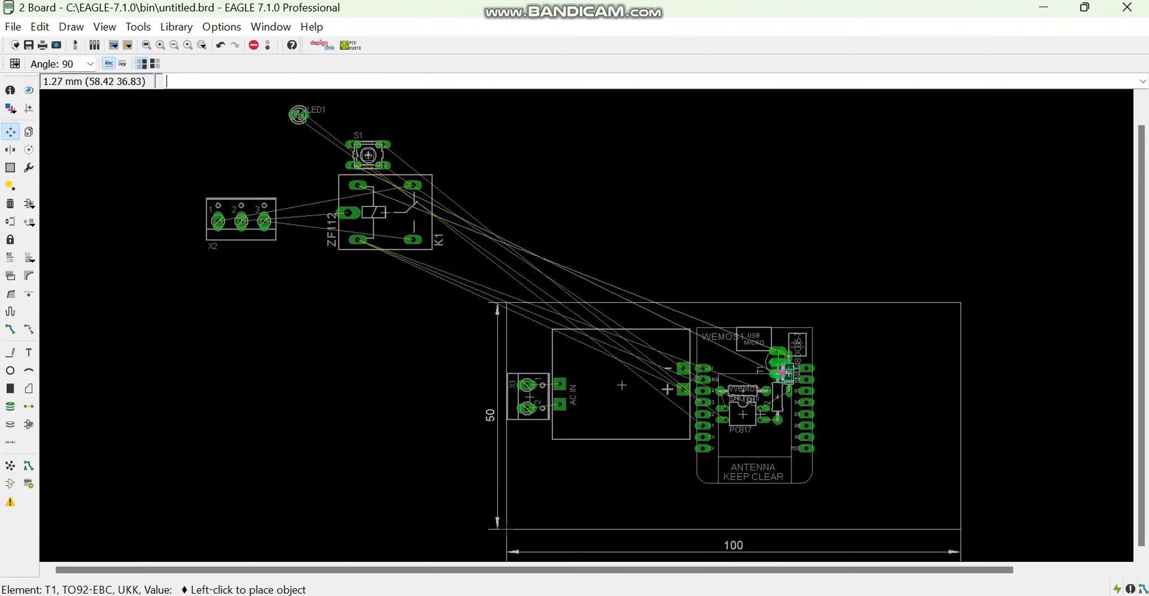
{"action": "scroll", "coordinate": [776, 381], "scroll_direction": "up", "scroll_amount": 6}
{"action": "right_click", "coordinate": [618, 312]}
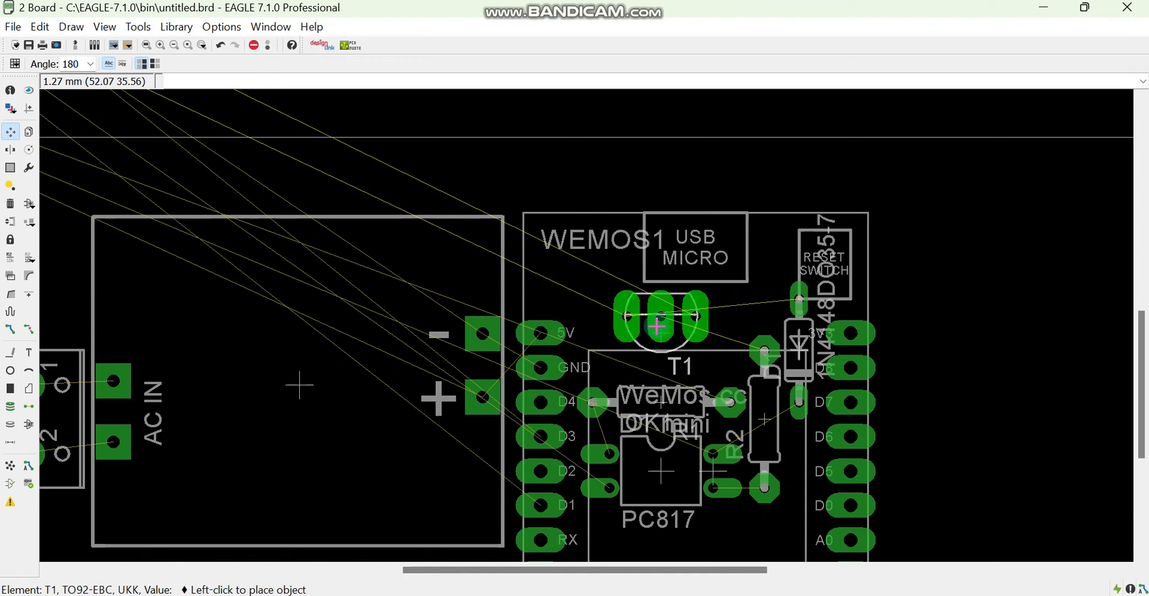
{"action": "left_click", "coordinate": [657, 327]}
Place relay K1 on the board just right of the Wemos D1 mini, keeping its 0-degree orientation
{"action": "scroll", "coordinate": [442, 298], "scroll_direction": "down", "scroll_amount": 3}
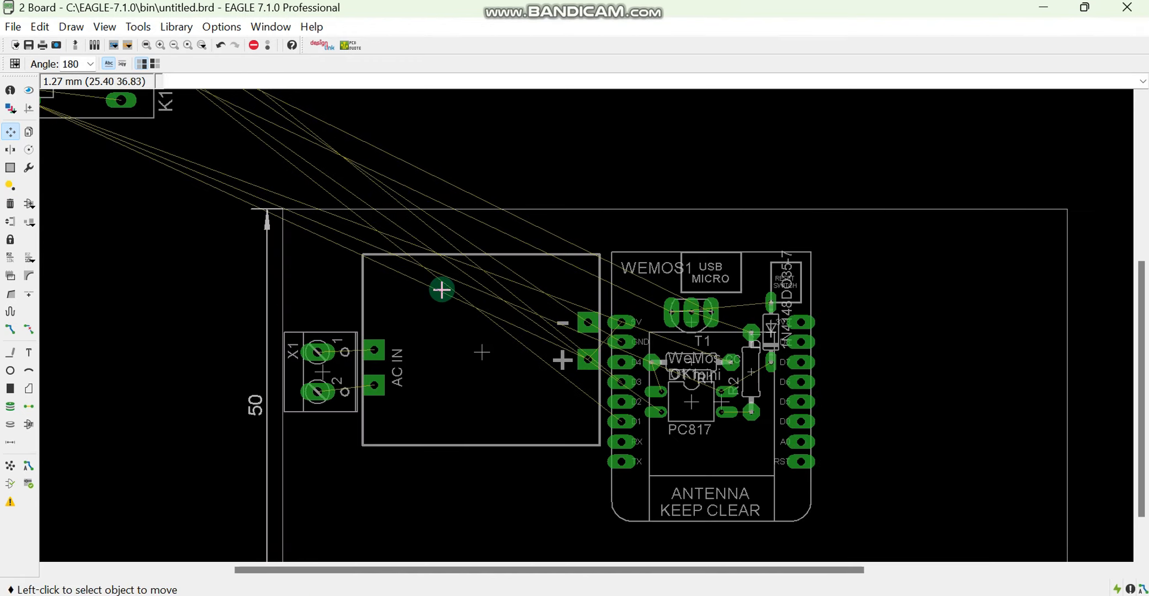
{"action": "left_click", "coordinate": [255, 186]}
{"action": "scroll", "coordinate": [546, 310], "scroll_direction": "up", "scroll_amount": 5}
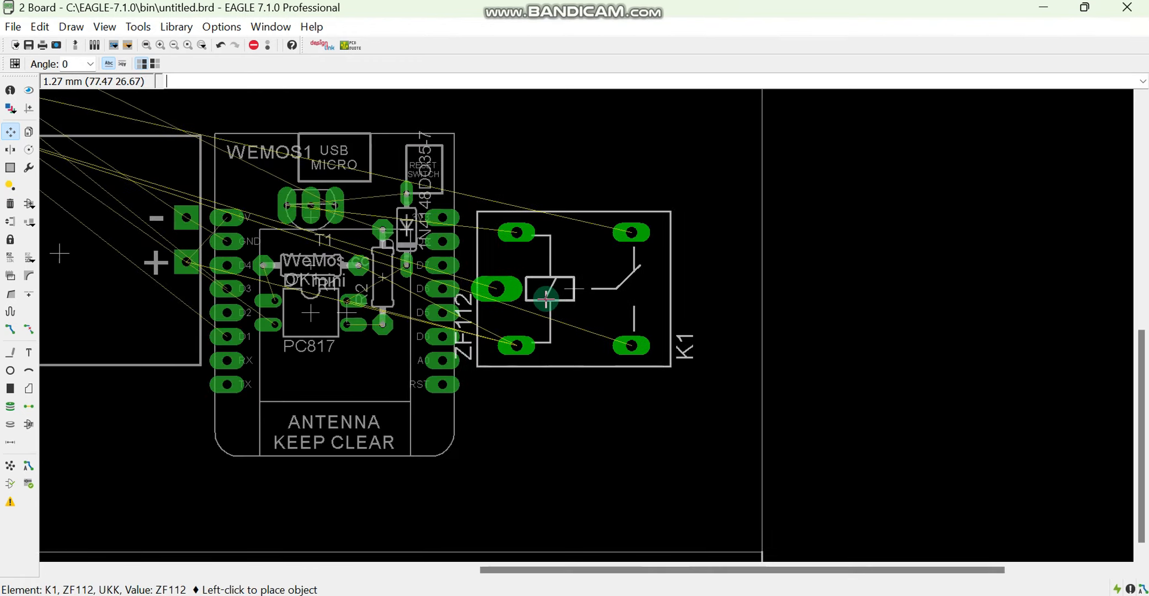
{"action": "left_click", "coordinate": [551, 301]}
Place terminal block X2 at the board's right edge beside relay K1, rotated to 270 degrees
{"action": "scroll", "coordinate": [306, 197], "scroll_direction": "down", "scroll_amount": 7}
{"action": "left_click", "coordinate": [51, 175]}
{"action": "scroll", "coordinate": [396, 263], "scroll_direction": "up", "scroll_amount": 5}
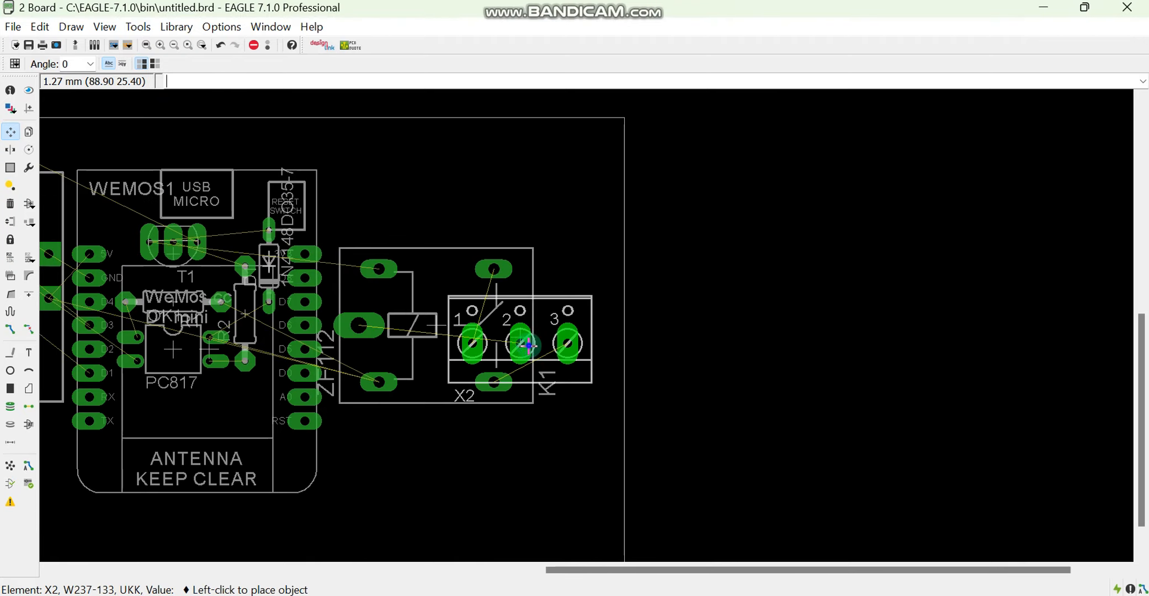
{"action": "right_click", "coordinate": [574, 325]}
{"action": "left_click", "coordinate": [571, 326]}
Place push button S1 just below the AC power module, rotated to 180 degrees and clear of other components
{"action": "scroll", "coordinate": [641, 246], "scroll_direction": "down", "scroll_amount": 5}
{"action": "scroll", "coordinate": [277, 205], "scroll_direction": "down", "scroll_amount": 3}
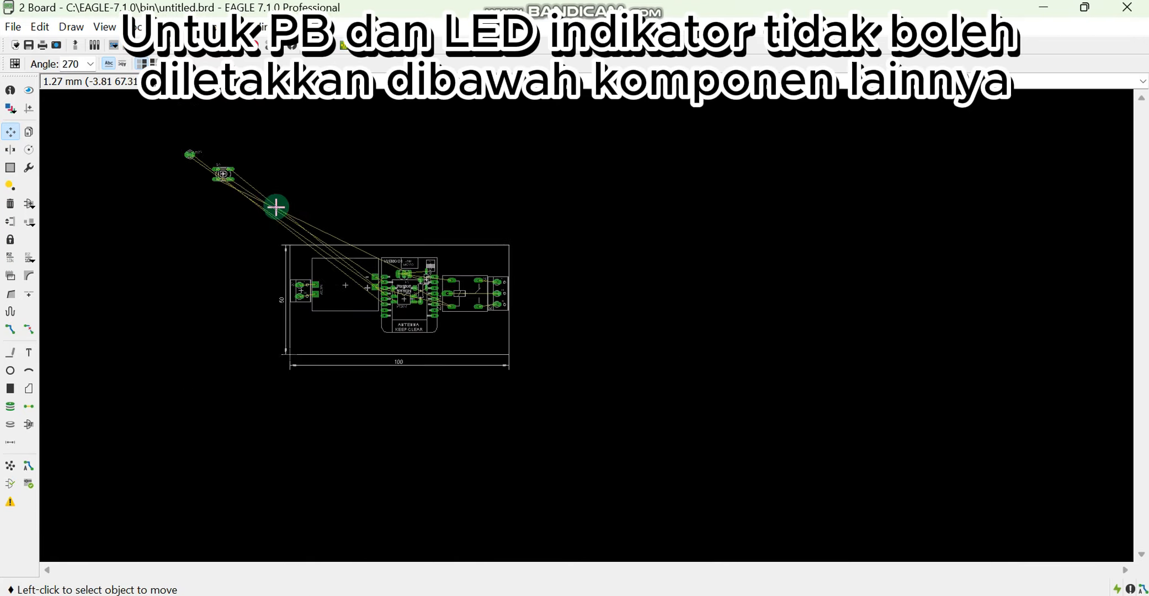
{"action": "left_click", "coordinate": [277, 205]}
{"action": "scroll", "coordinate": [411, 257], "scroll_direction": "up", "scroll_amount": 7}
{"action": "right_click", "coordinate": [544, 507]}
{"action": "right_click", "coordinate": [531, 482]}
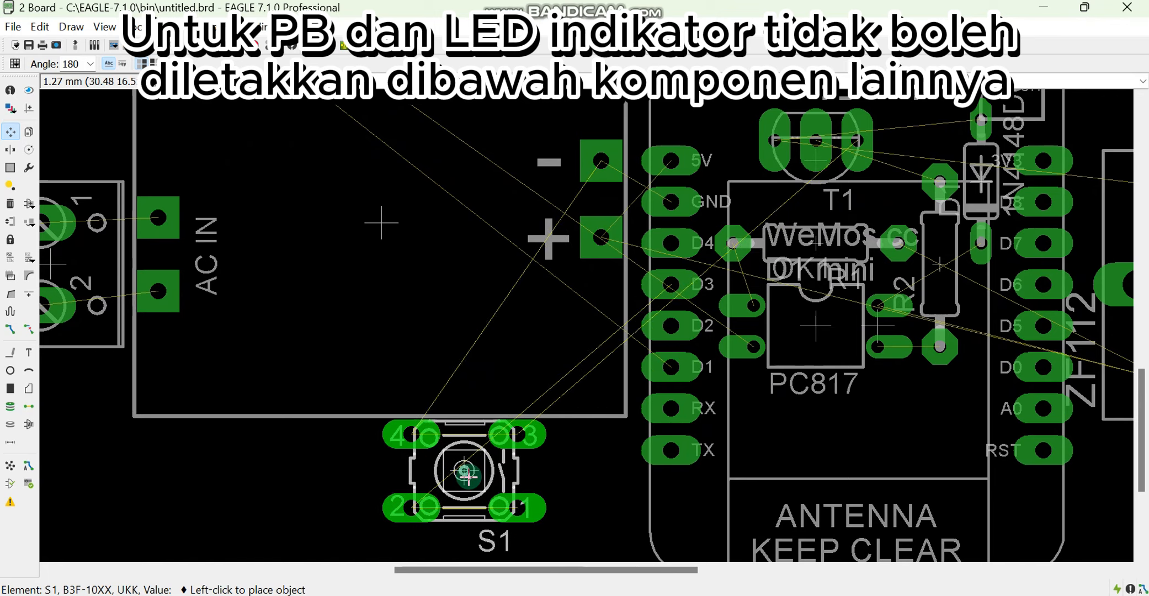
{"action": "left_click", "coordinate": [467, 475]}
Place LED1 between push button S1 and the Wemos D1 mini, rotated to 90 degrees
{"action": "scroll", "coordinate": [341, 231], "scroll_direction": "down", "scroll_amount": 5}
{"action": "left_click", "coordinate": [244, 109]}
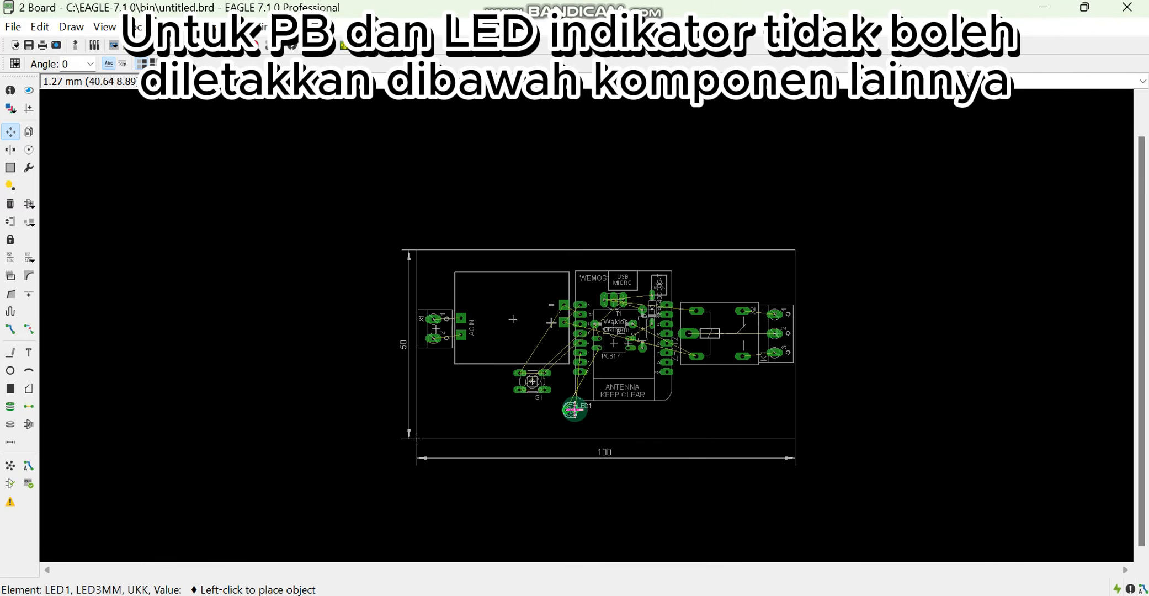
{"action": "scroll", "coordinate": [574, 409], "scroll_direction": "up", "scroll_amount": 2}
{"action": "right_click", "coordinate": [552, 362]}
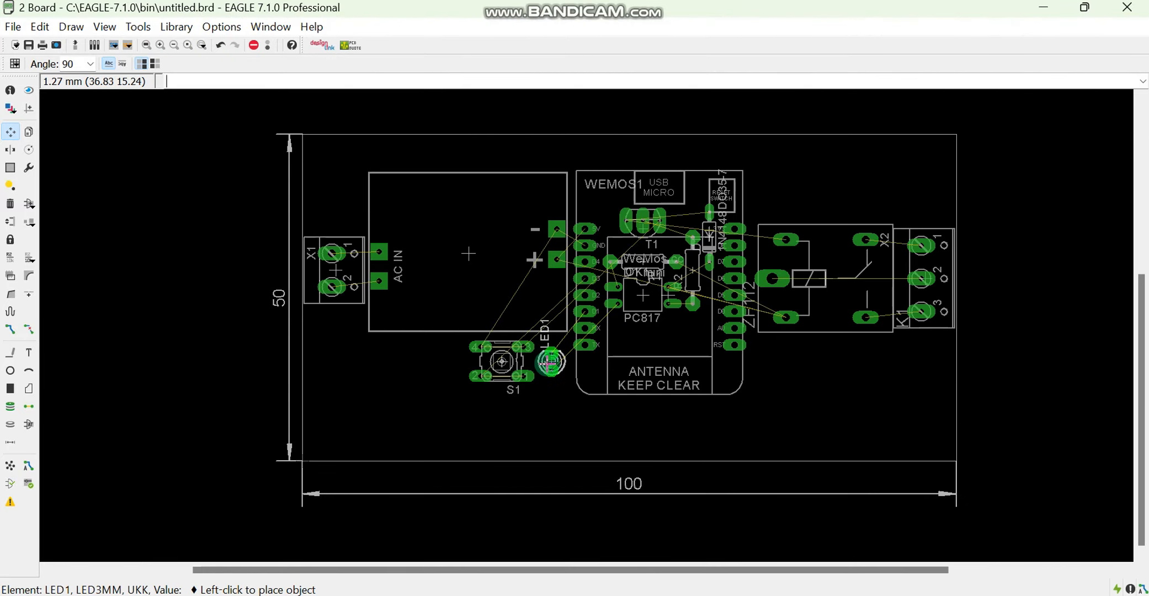
{"action": "left_click", "coordinate": [551, 361]}
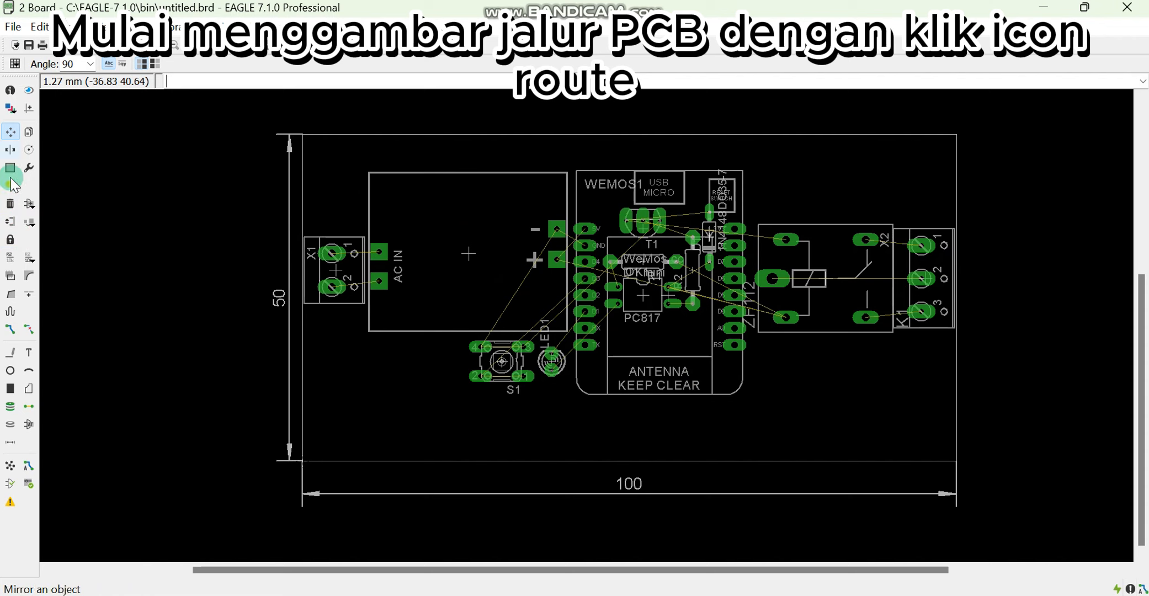
Start the Route tool on layer 16 Bottom with a trace width of 2.54 mm
{"action": "left_click", "coordinate": [10, 329]}
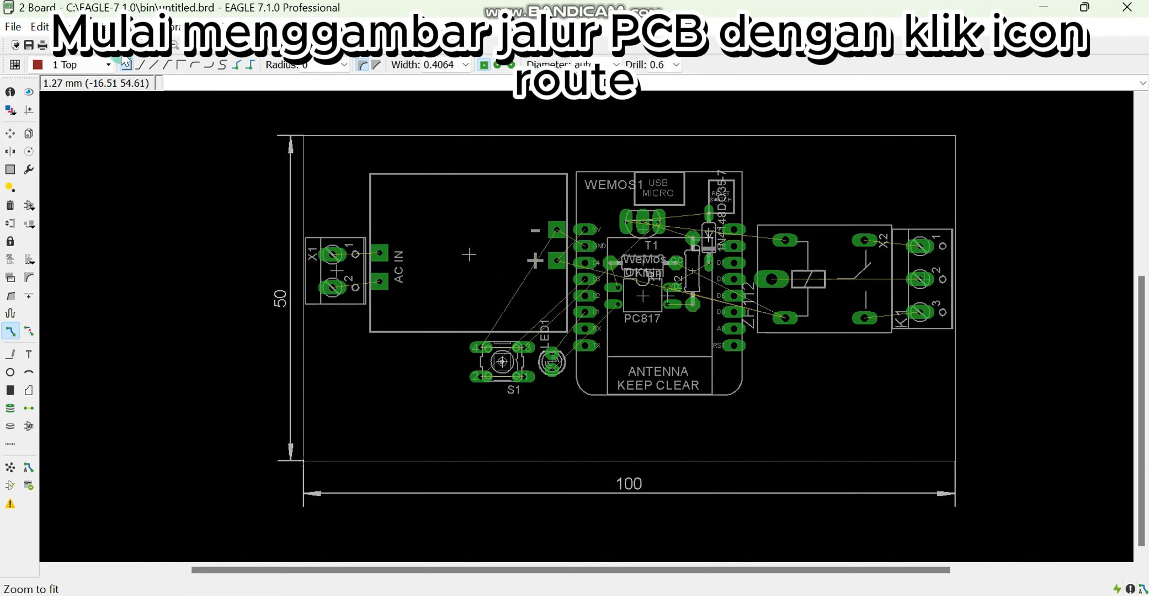
{"action": "left_click", "coordinate": [77, 65]}
{"action": "left_click", "coordinate": [82, 93]}
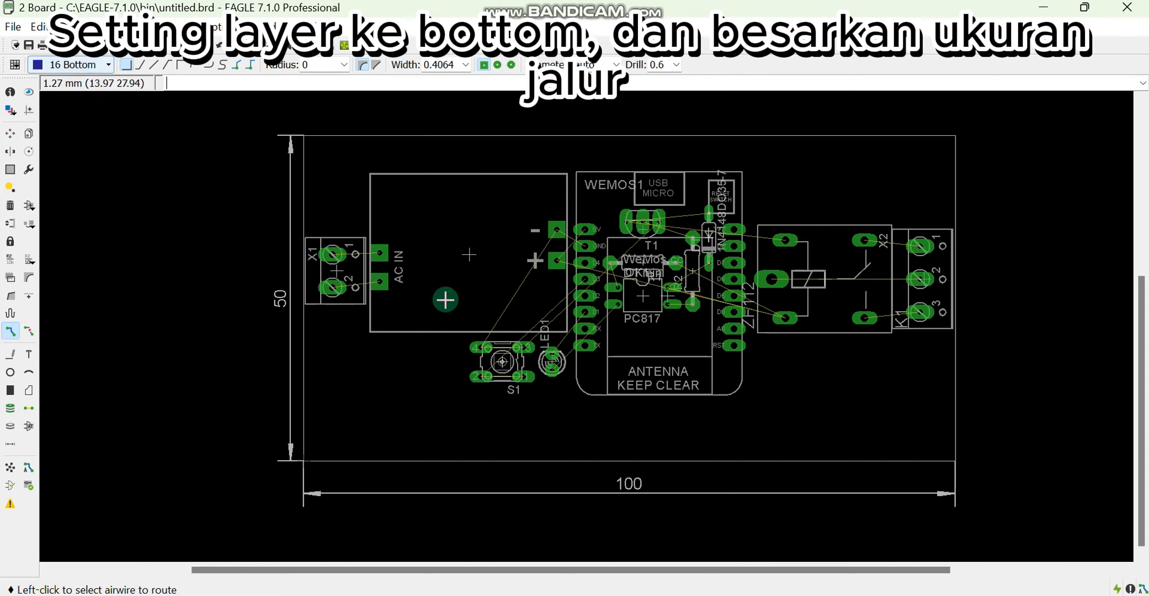
{"action": "left_click", "coordinate": [466, 65]}
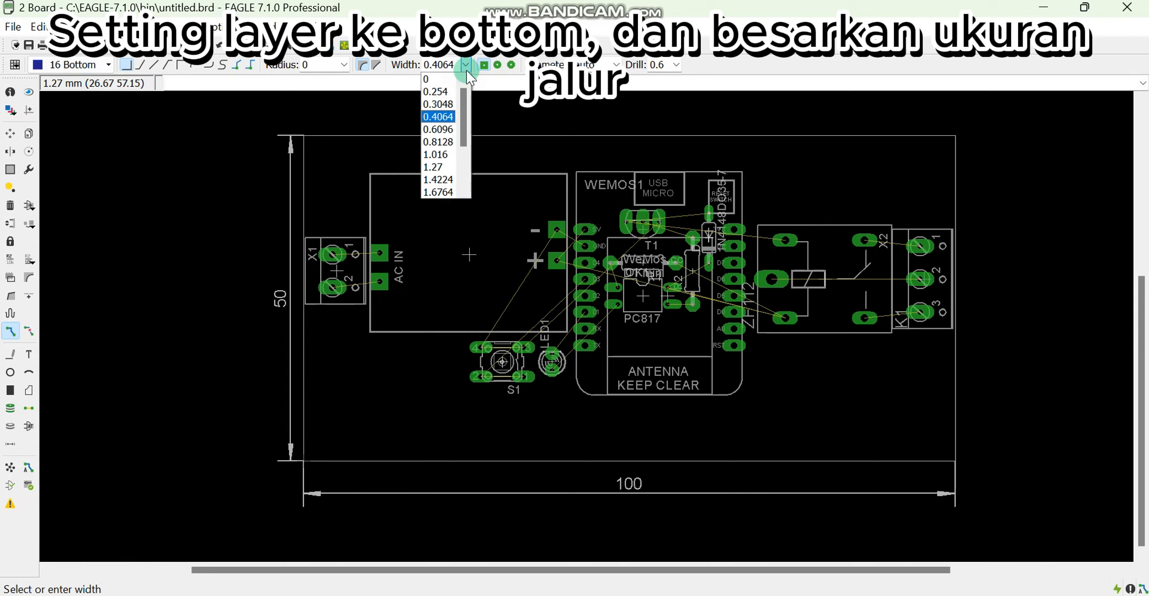
{"action": "scroll", "coordinate": [455, 125], "scroll_direction": "down", "scroll_amount": 2}
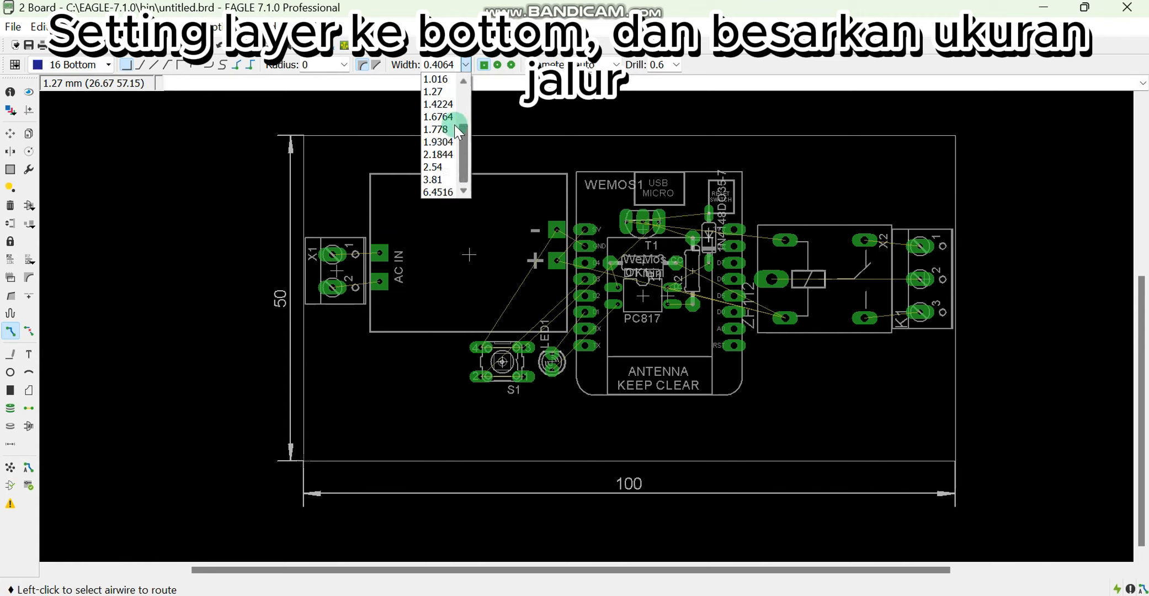
{"action": "left_click", "coordinate": [436, 168]}
Route both terminals of X1 to the two AC IN pads of the power module
{"action": "scroll", "coordinate": [353, 267], "scroll_direction": "up", "scroll_amount": 2}
{"action": "left_click", "coordinate": [328, 250]}
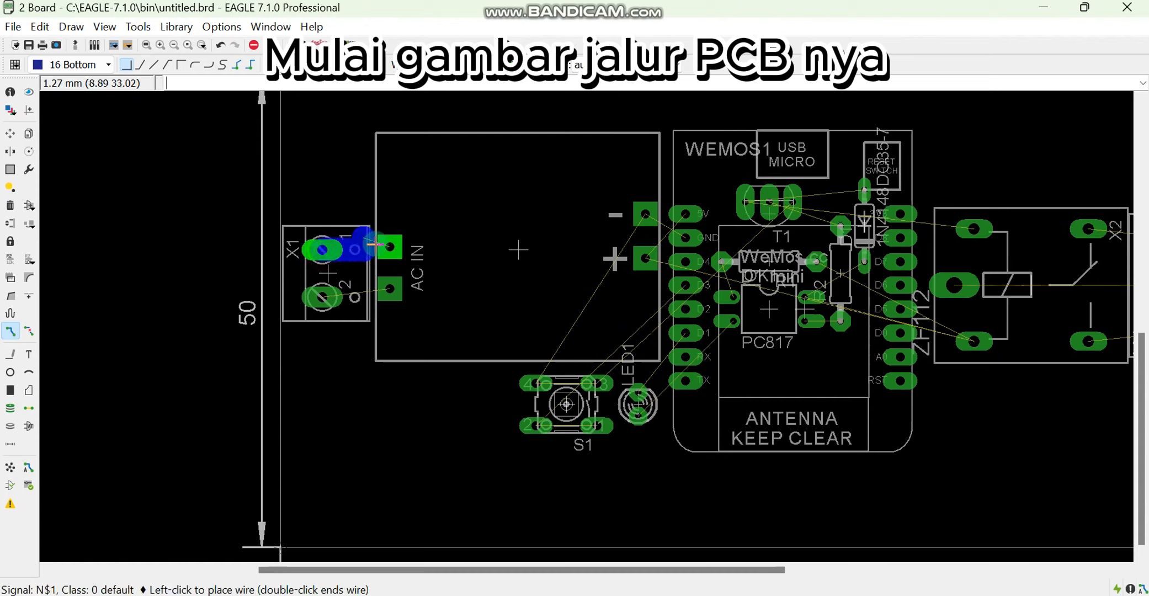
{"action": "left_click", "coordinate": [387, 247]}
{"action": "left_click", "coordinate": [389, 288]}
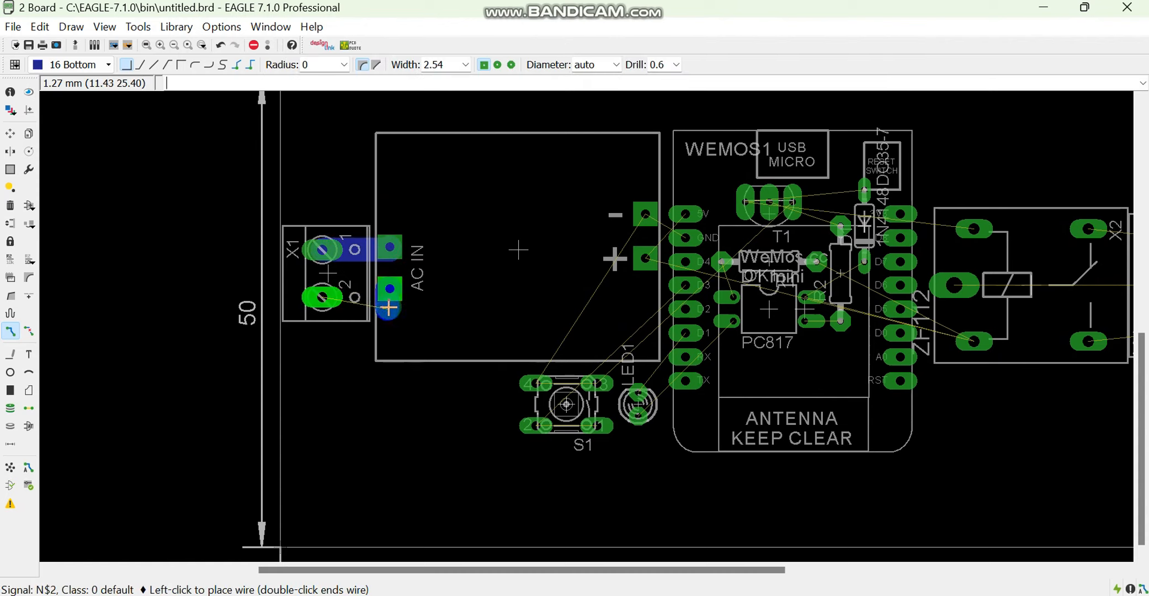
{"action": "left_click", "coordinate": [323, 298]}
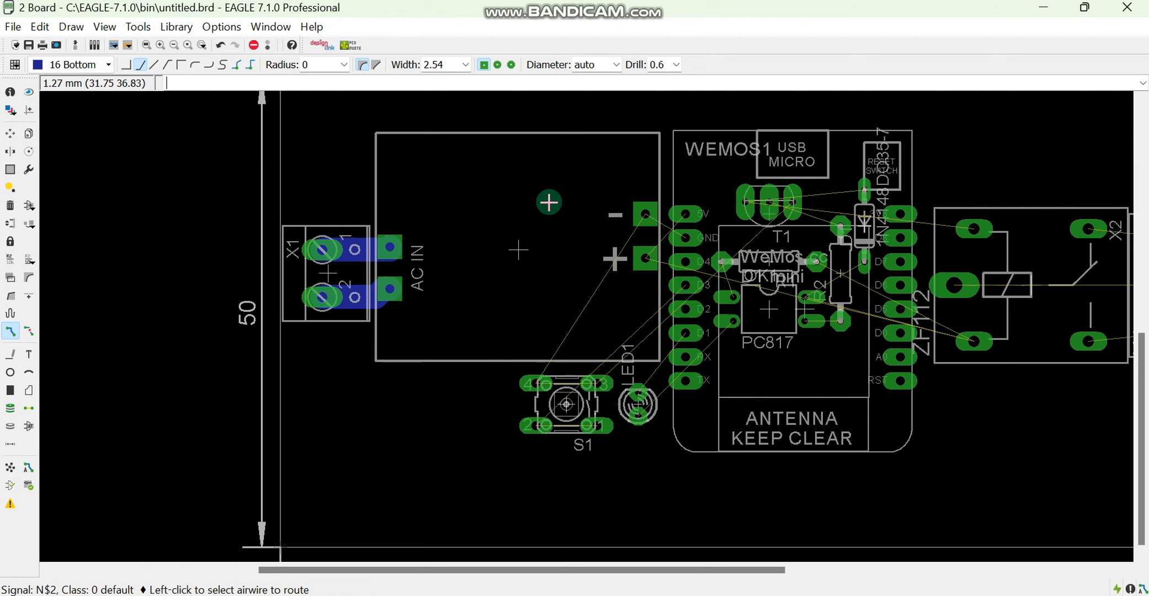
Route X2's terminals 1, 2 and 3 to the upper-right, common and lower-right pads of relay K1
{"action": "scroll", "coordinate": [1060, 206], "scroll_direction": "up", "scroll_amount": 2}
{"action": "left_click", "coordinate": [1054, 208]}
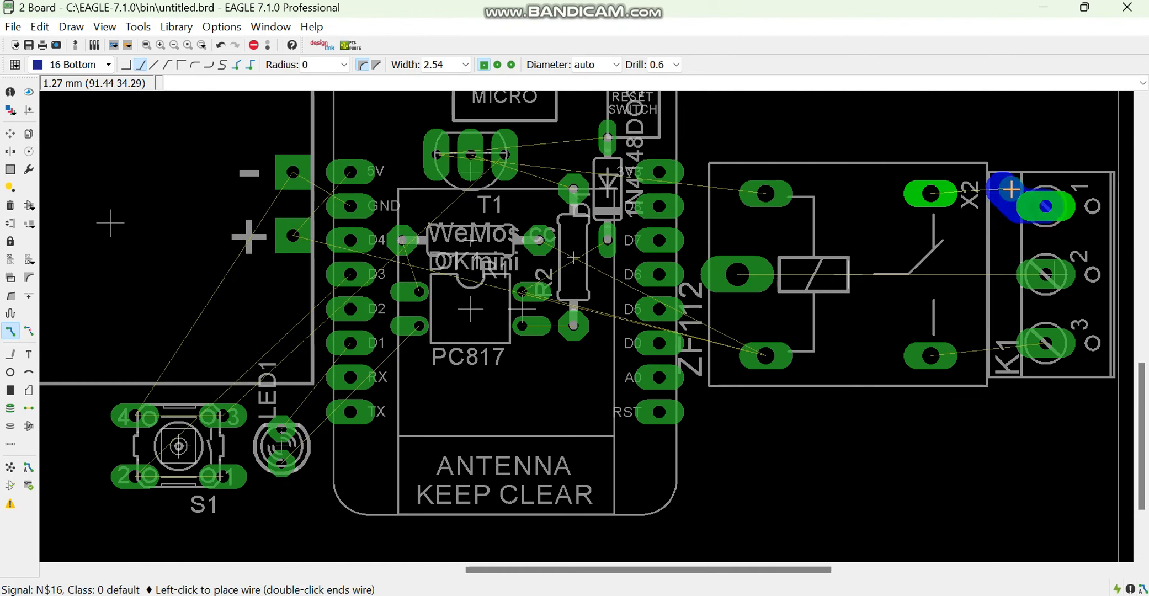
{"action": "left_click", "coordinate": [931, 194]}
{"action": "left_click", "coordinate": [754, 268]}
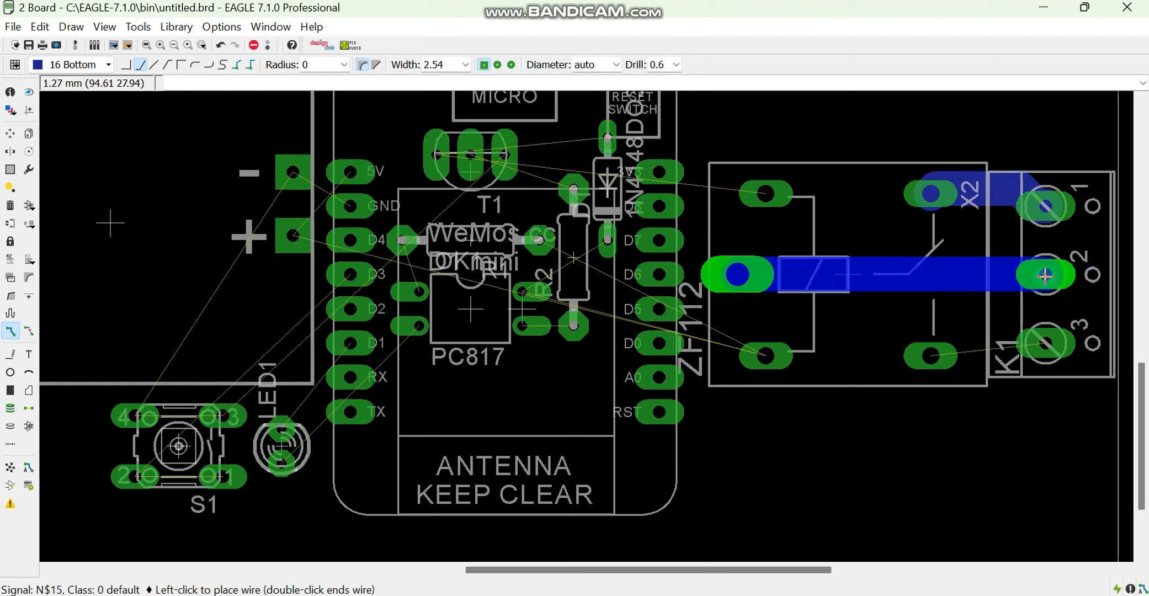
{"action": "left_click", "coordinate": [1045, 275]}
{"action": "left_click", "coordinate": [1045, 343]}
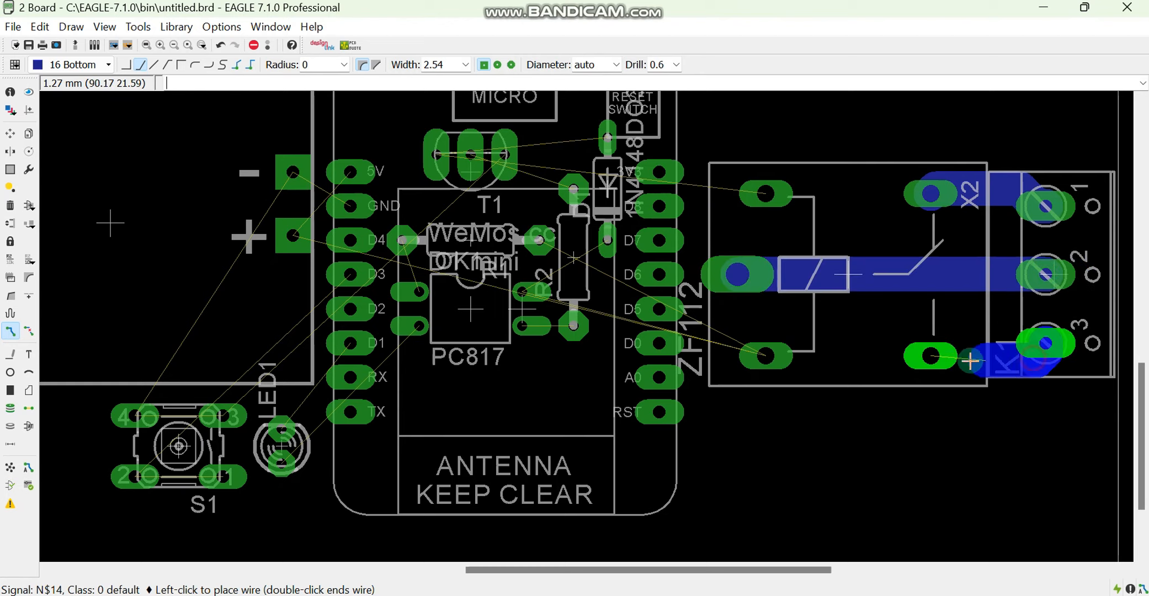
{"action": "left_click", "coordinate": [931, 356]}
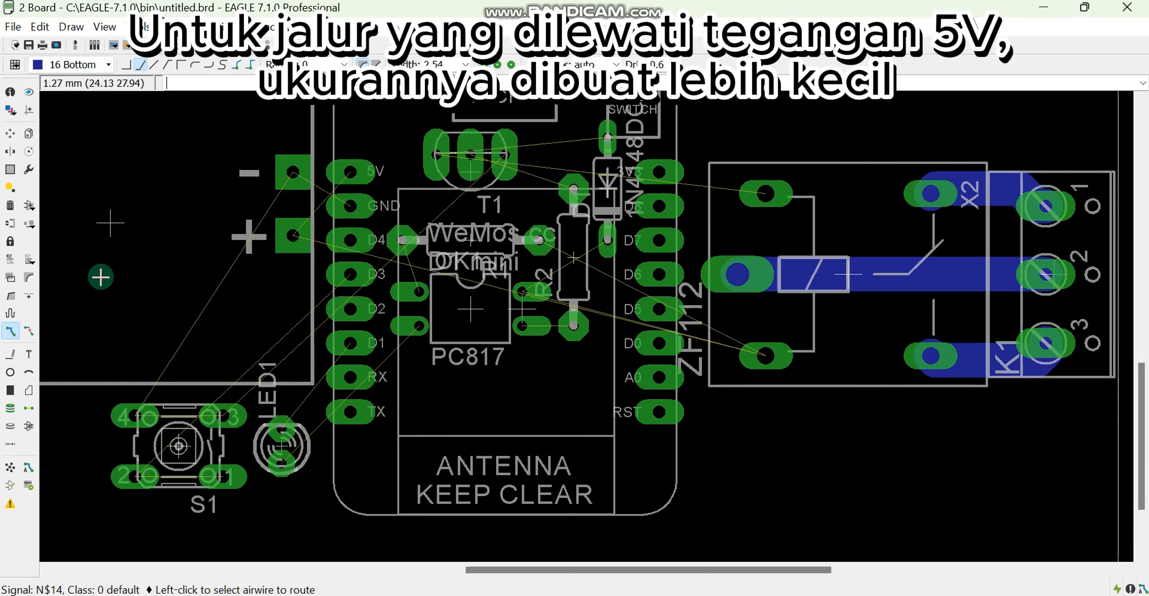
Set the trace width to 1.016 mm and route OK1's upper-left pin to R1's left pad
{"action": "left_click", "coordinate": [465, 64]}
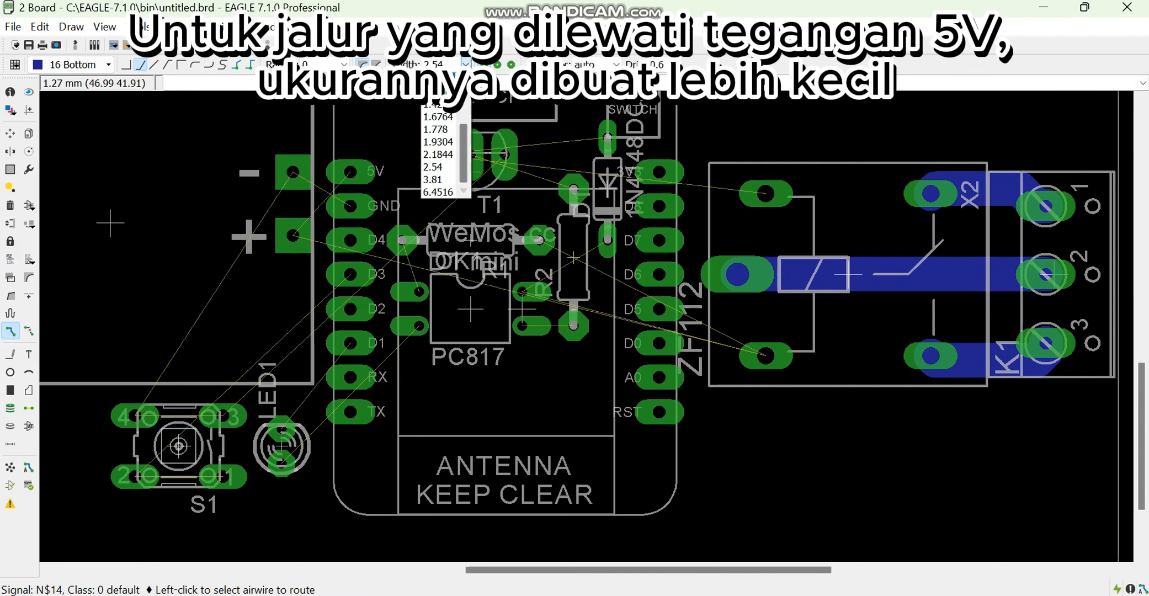
{"action": "scroll", "coordinate": [445, 94], "scroll_direction": "up", "scroll_amount": 1}
{"action": "left_click", "coordinate": [444, 118]}
{"action": "scroll", "coordinate": [446, 260], "scroll_direction": "up", "scroll_amount": 1}
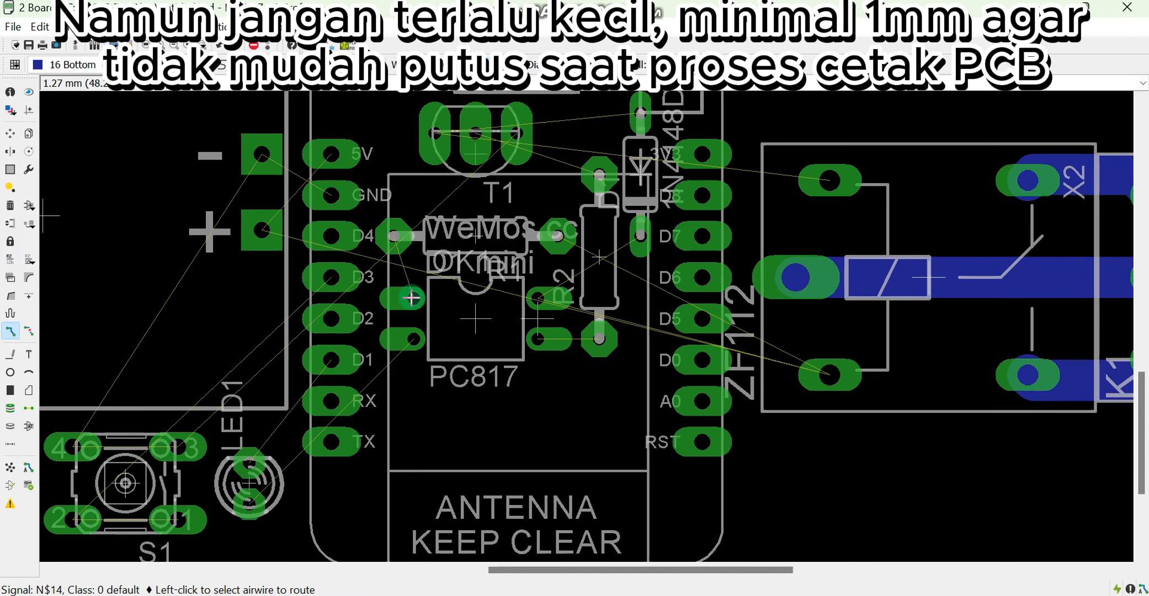
{"action": "left_click", "coordinate": [411, 298]}
{"action": "left_click", "coordinate": [401, 238]}
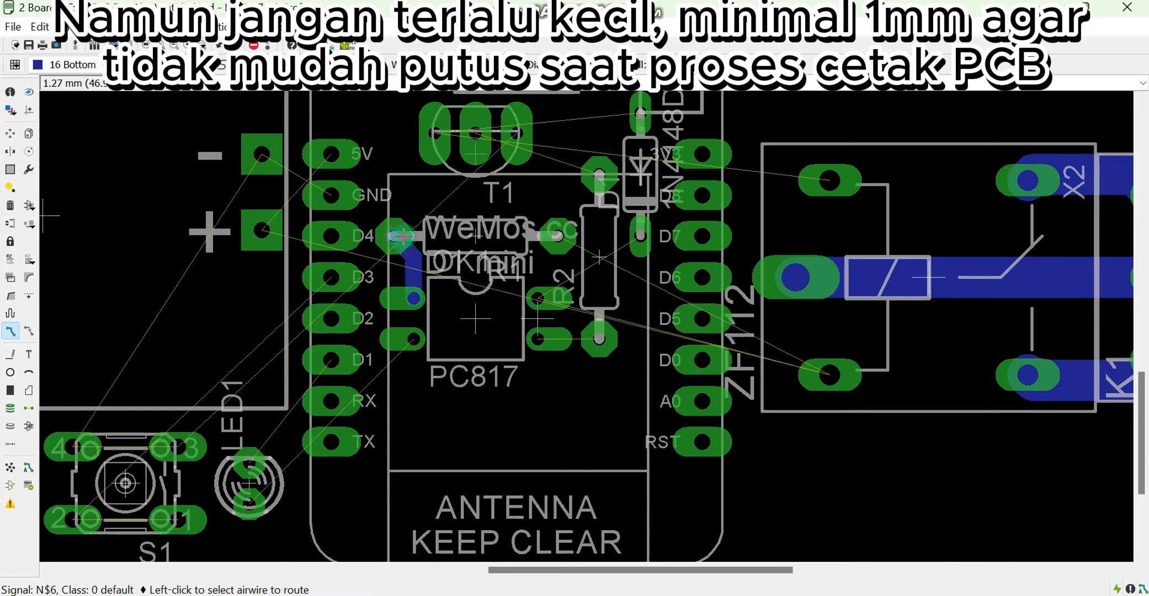
Route OK1's lower-left pin to LED1's lower pad, and LED1's upper pad to the Wemos D1 pin
{"action": "left_click", "coordinate": [406, 338]}
{"action": "left_click", "coordinate": [250, 503]}
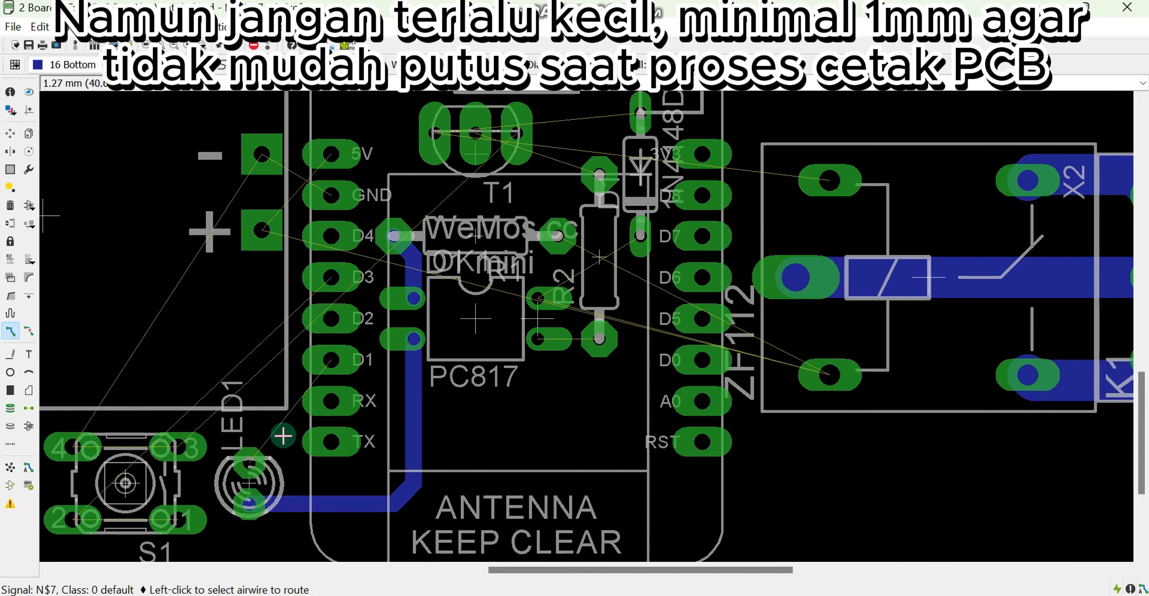
{"action": "left_click", "coordinate": [258, 444]}
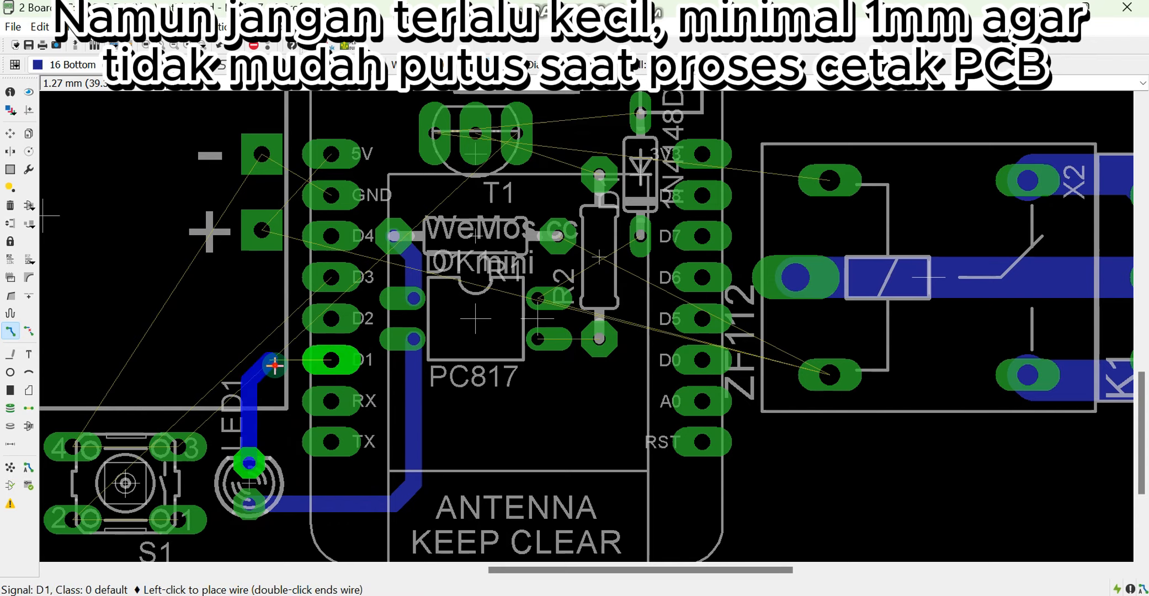
{"action": "left_click", "coordinate": [330, 360]}
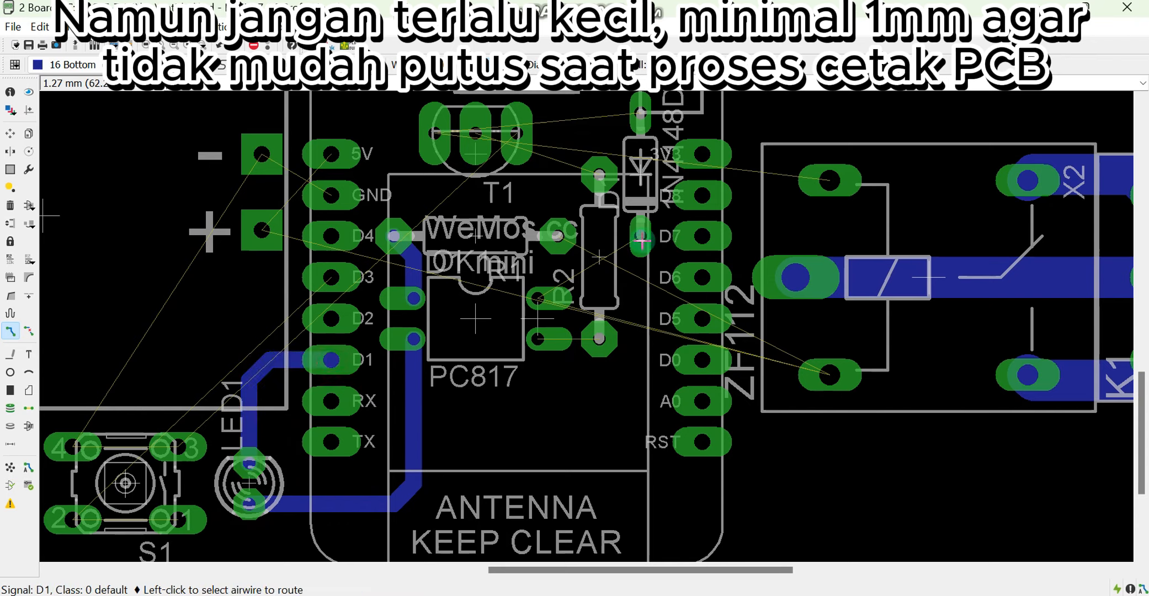
Route OK1's lower-right pin to R2's lower pad, and its upper-right pin through R1's right pad to the diode's lower pad
{"action": "left_click", "coordinate": [596, 337]}
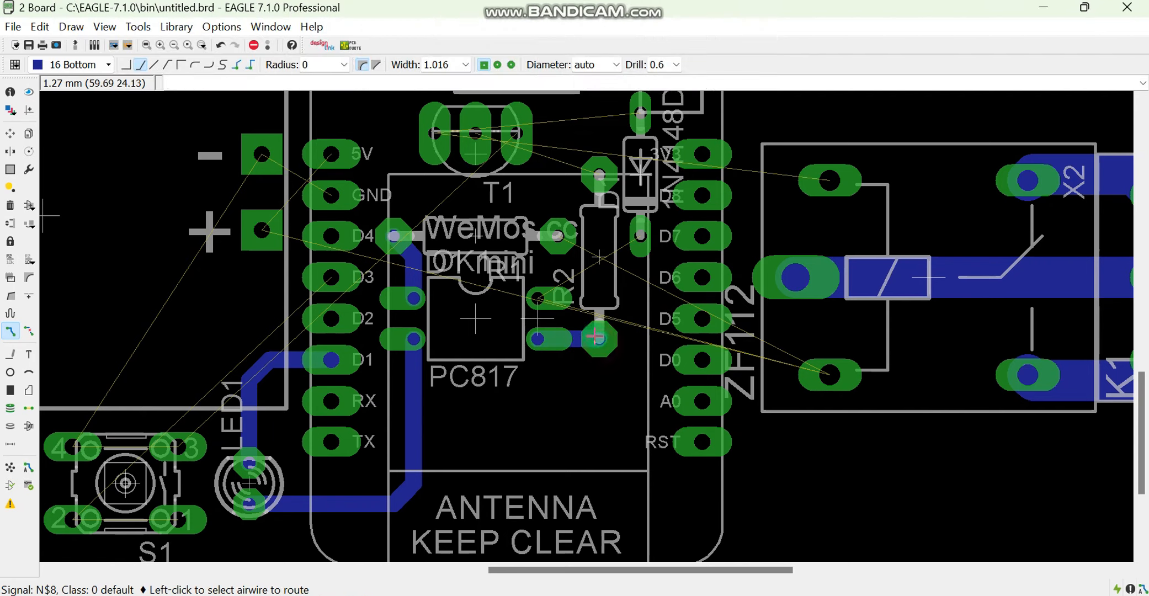
{"action": "left_click", "coordinate": [539, 297]}
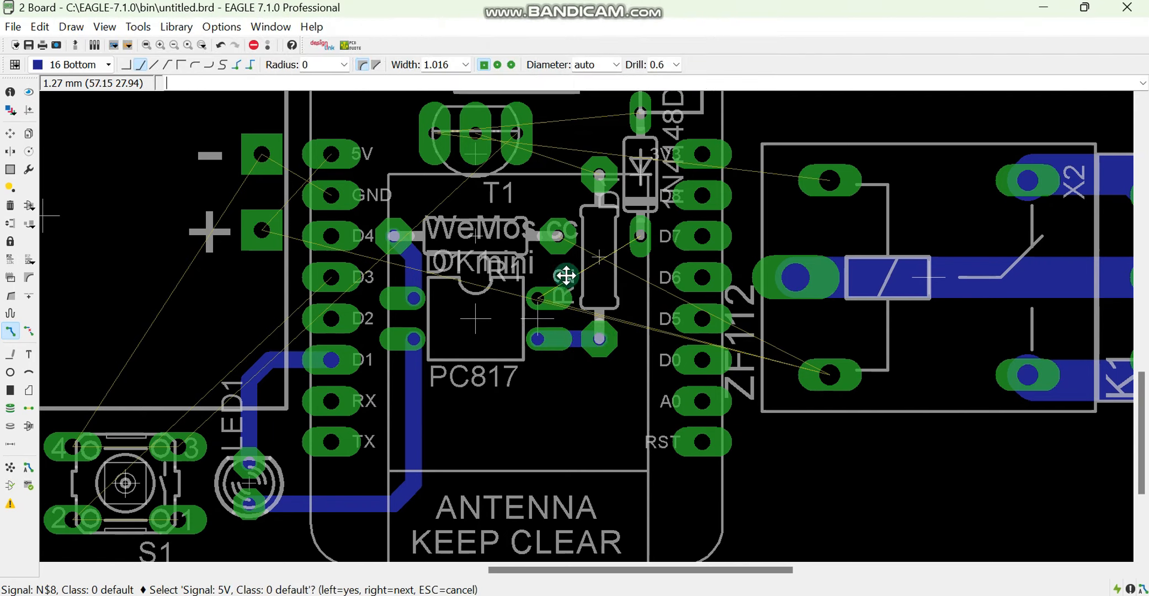
{"action": "left_click", "coordinate": [566, 276]}
{"action": "left_click", "coordinate": [638, 237]}
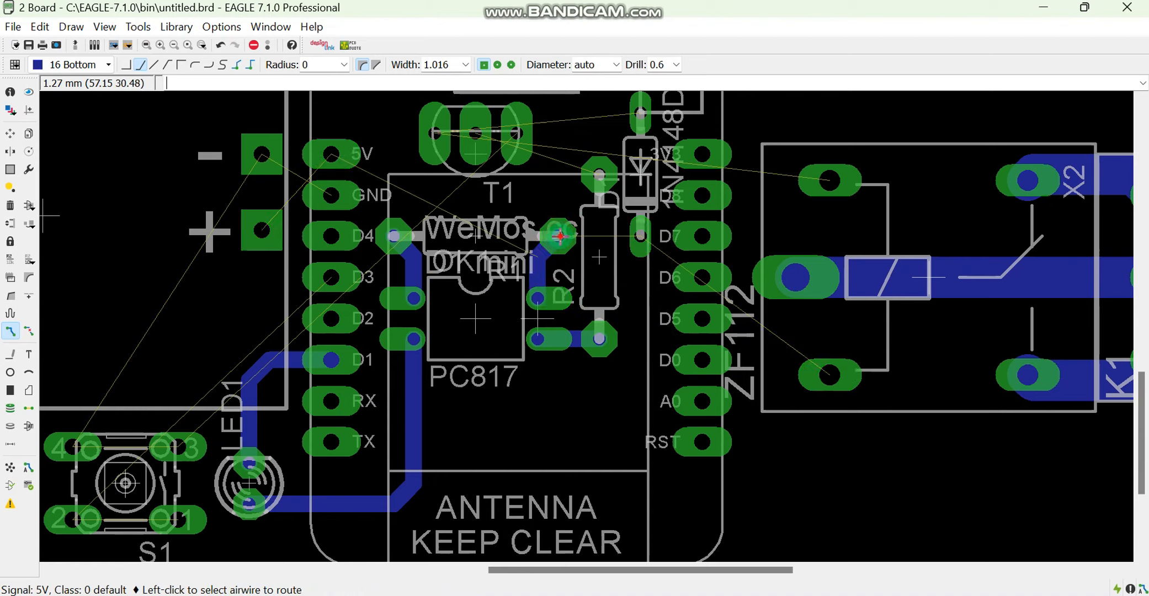
Route the 5V trace from the diode's lower pad down around the Wemos right pin row to relay K1's lower-left coil pad
{"action": "left_click", "coordinate": [632, 236]}
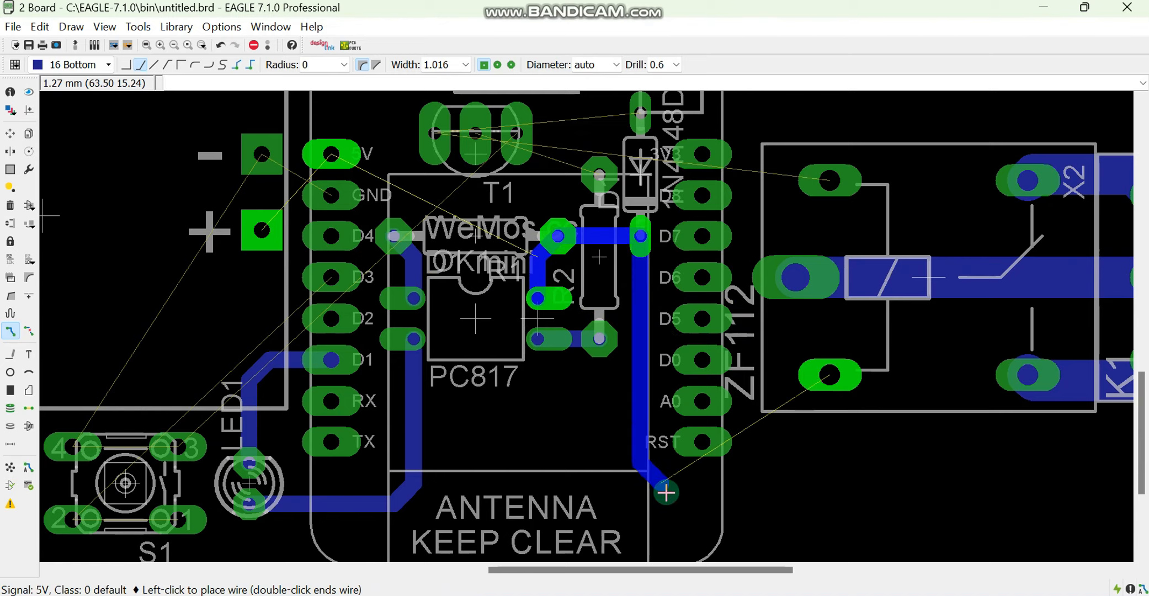
{"action": "left_click", "coordinate": [664, 503]}
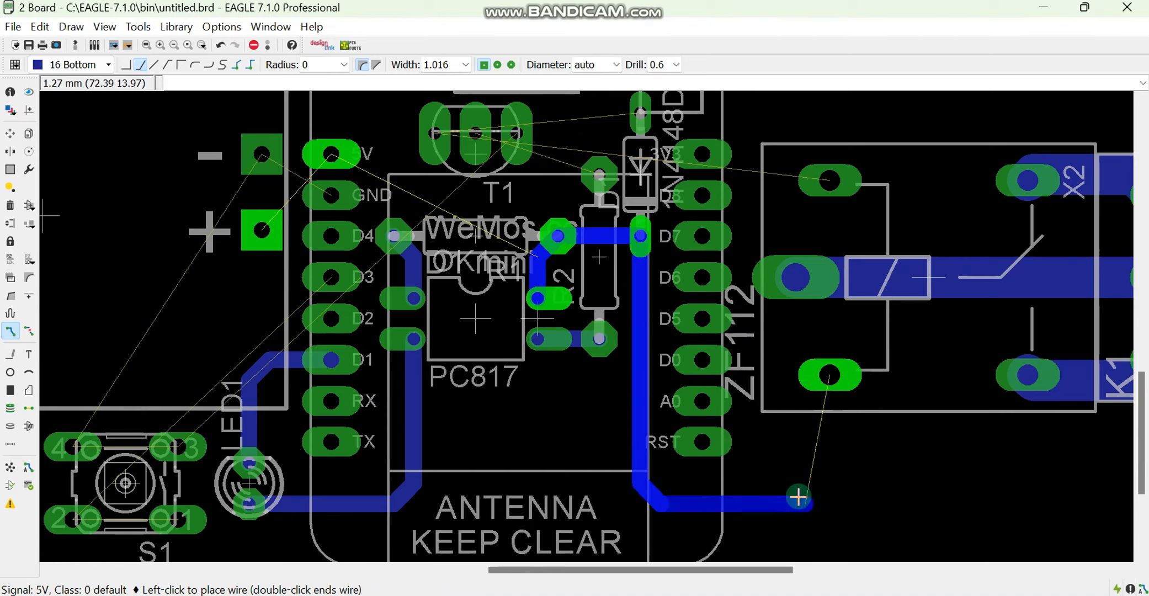
{"action": "left_click", "coordinate": [829, 375]}
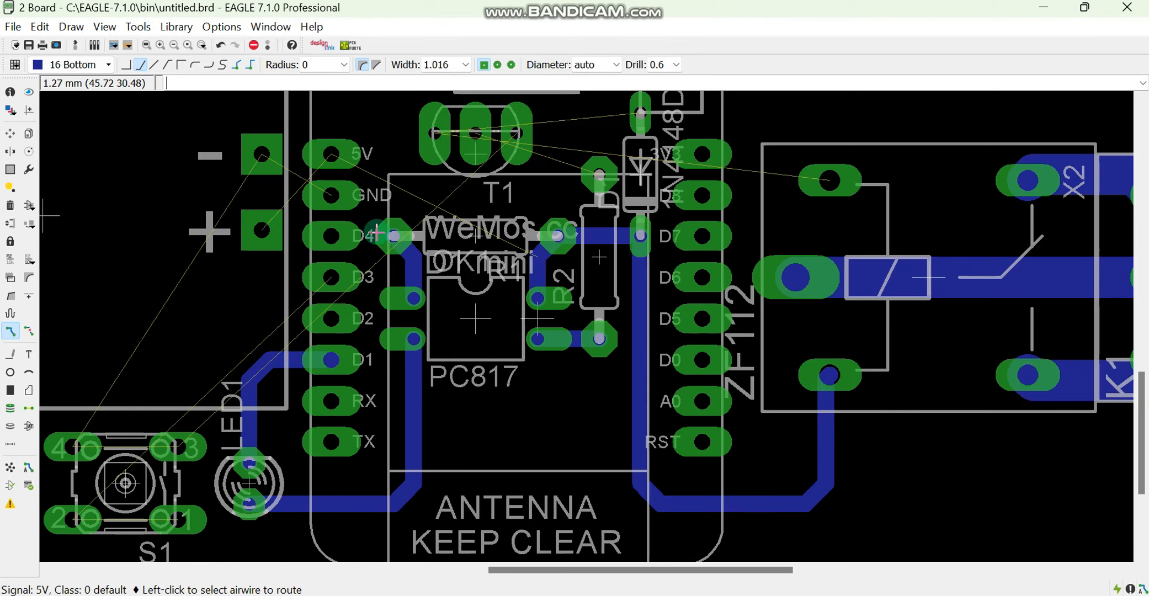
Route R2's upper pad over the top of transistor T1 to its middle pin
{"action": "left_click", "coordinate": [599, 169]}
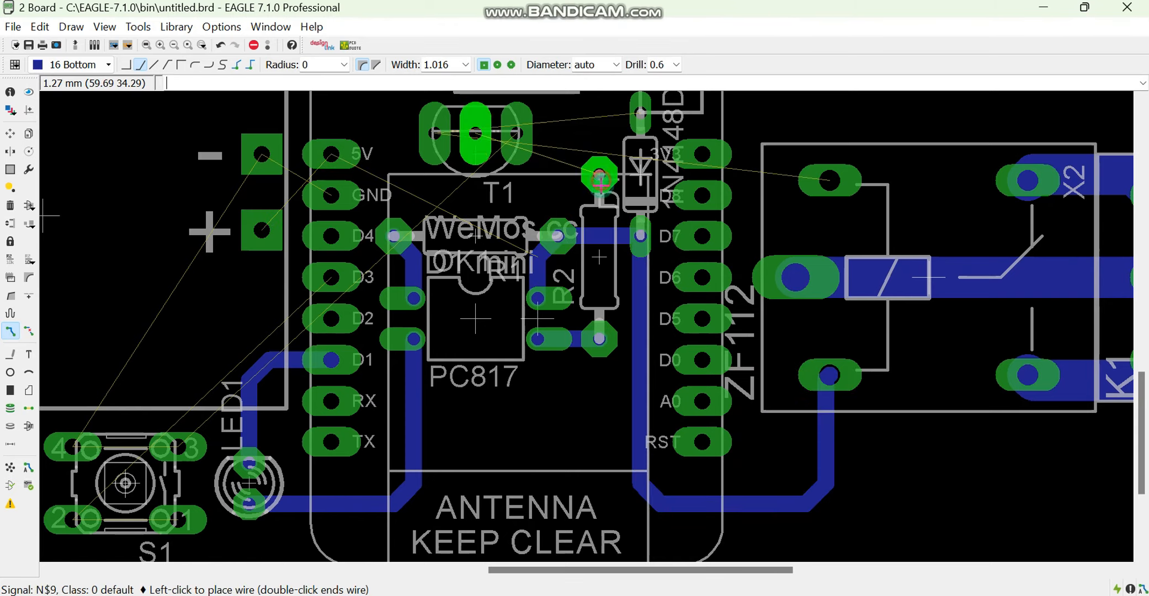
{"action": "scroll", "coordinate": [598, 171], "scroll_direction": "down", "scroll_amount": 3}
{"action": "scroll", "coordinate": [585, 231], "scroll_direction": "up", "scroll_amount": 5}
{"action": "left_click", "coordinate": [591, 146]}
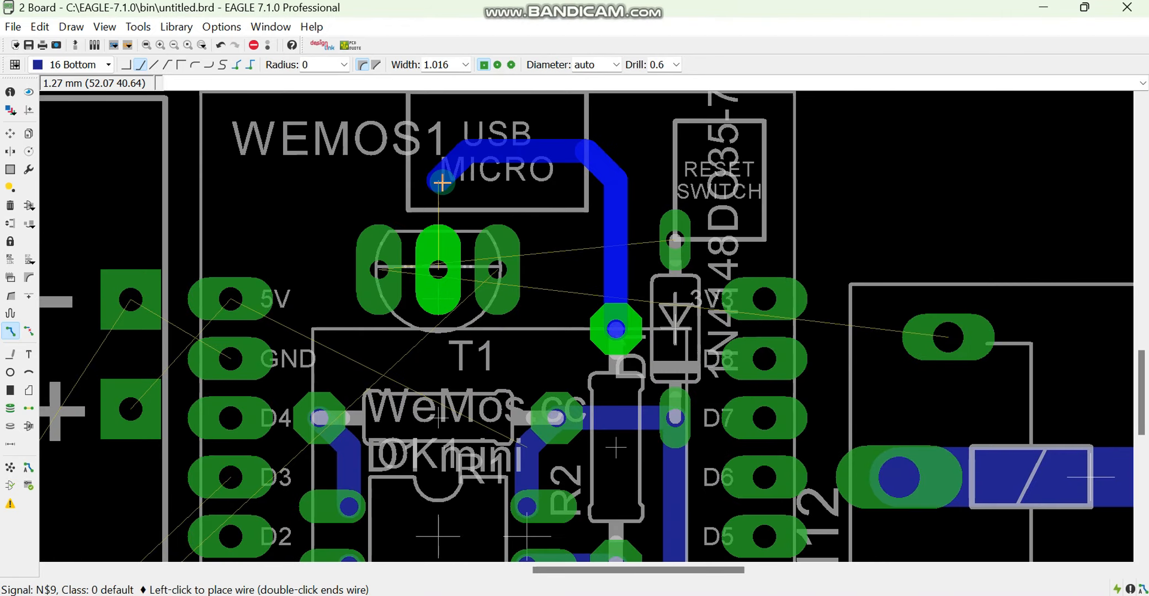
{"action": "left_click", "coordinate": [441, 167]}
{"action": "left_click", "coordinate": [438, 270]}
Route the diode's upper pad up and over the R2 trace to transistor T1's left pin
{"action": "left_click", "coordinate": [673, 244]}
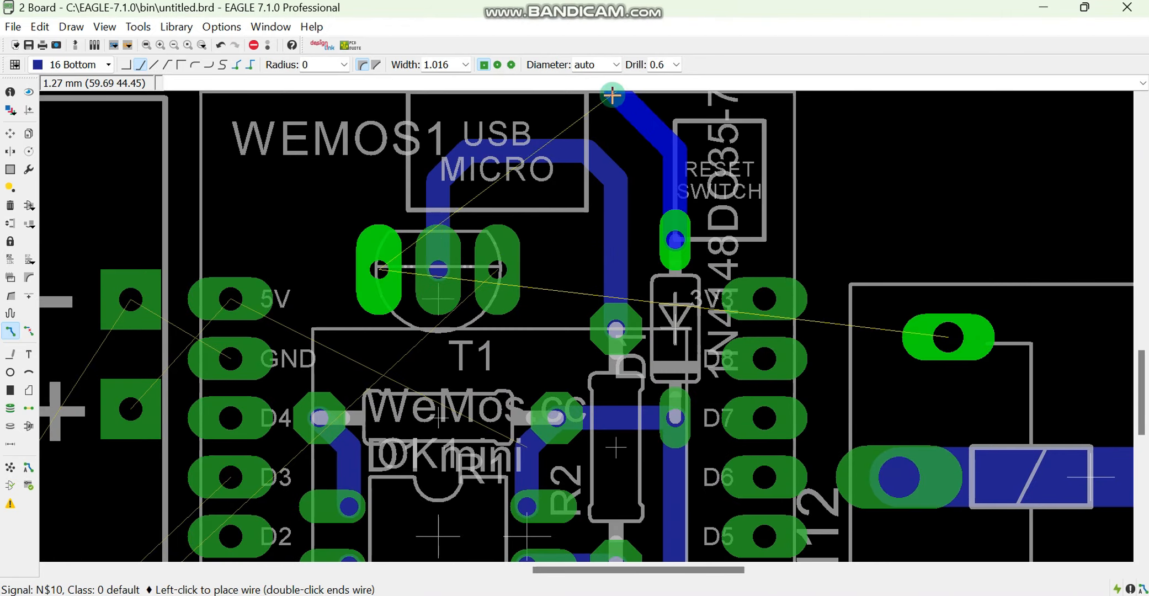
{"action": "scroll", "coordinate": [629, 137], "scroll_direction": "down", "scroll_amount": 1}
{"action": "left_click", "coordinate": [622, 126]}
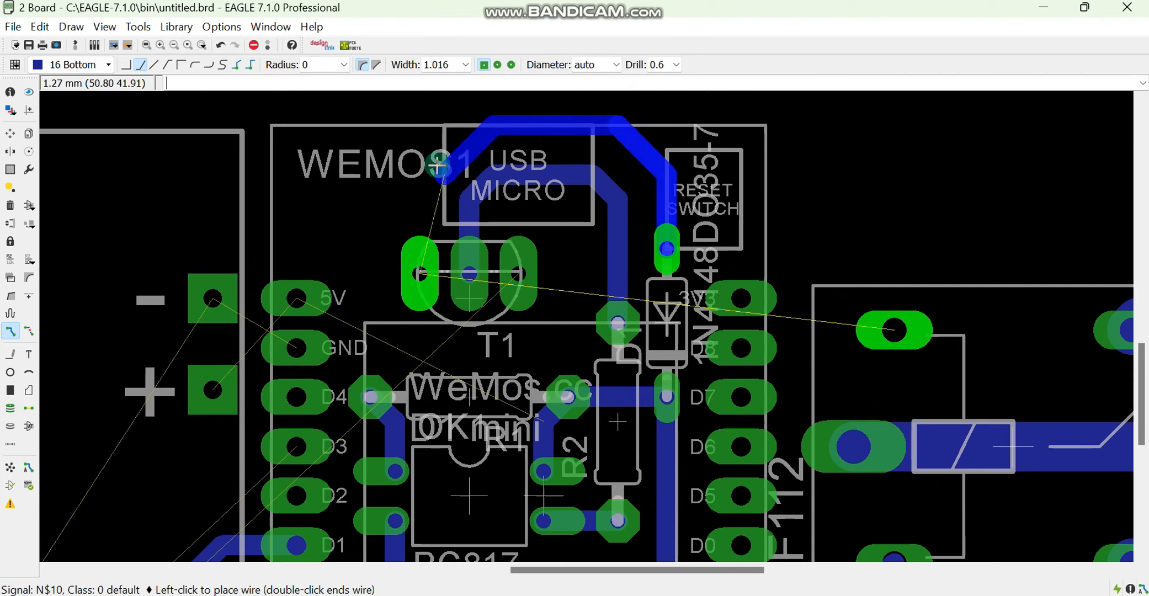
{"action": "left_click", "coordinate": [419, 168]}
{"action": "left_click", "coordinate": [420, 273]}
Route relay K1's upper-left coil pad to the diode's upper pad
{"action": "left_click", "coordinate": [882, 278]}
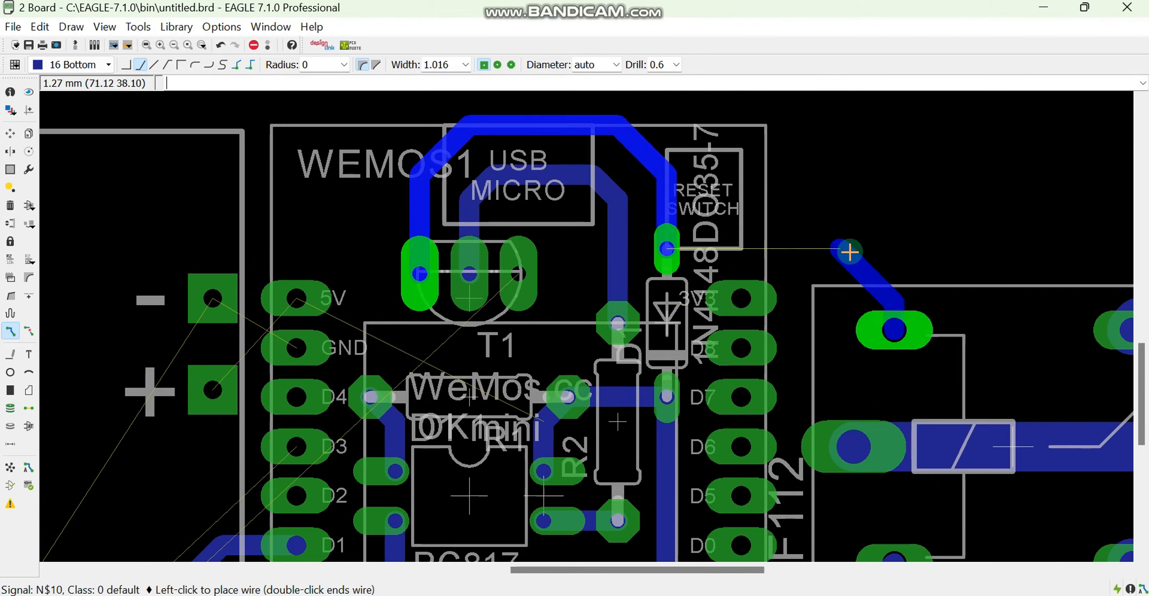
{"action": "left_click", "coordinate": [867, 243]}
{"action": "left_click", "coordinate": [668, 249]}
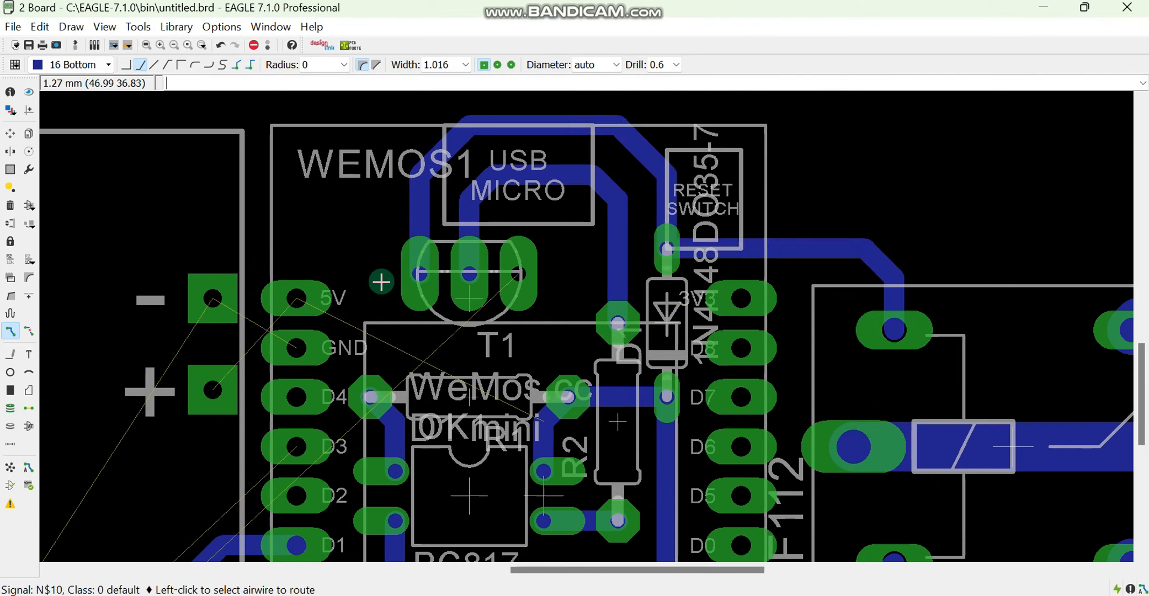
Route the ground traces from the power module's minus pad and T1's right pin to the Wemos GND pin
{"action": "left_click", "coordinate": [225, 313]}
{"action": "left_click", "coordinate": [243, 336]}
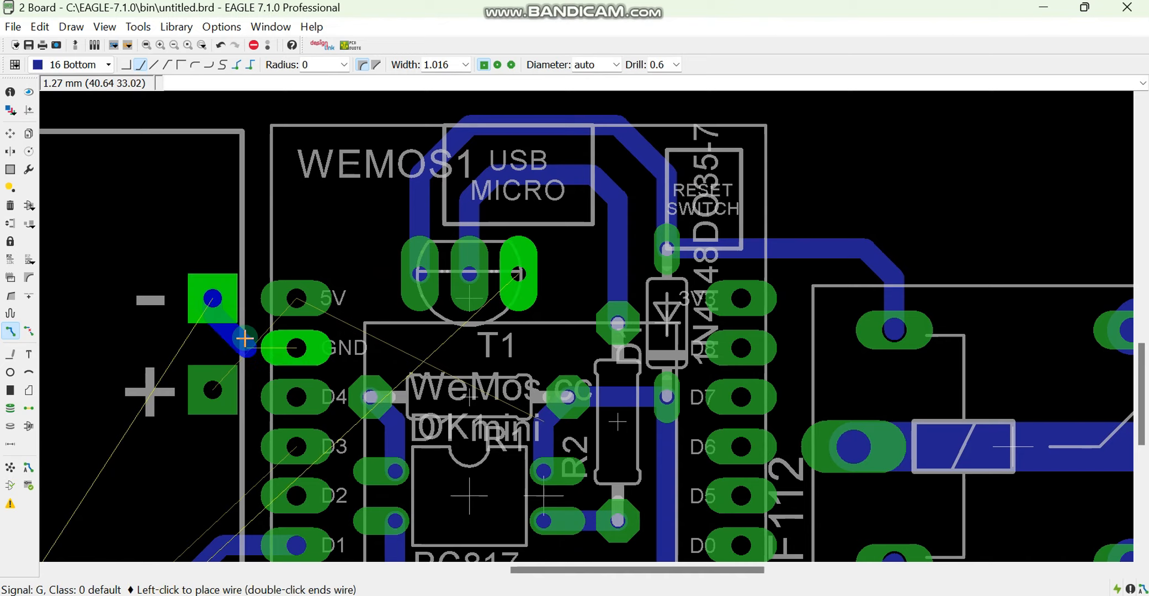
{"action": "left_click", "coordinate": [296, 348]}
{"action": "left_click", "coordinate": [497, 282]}
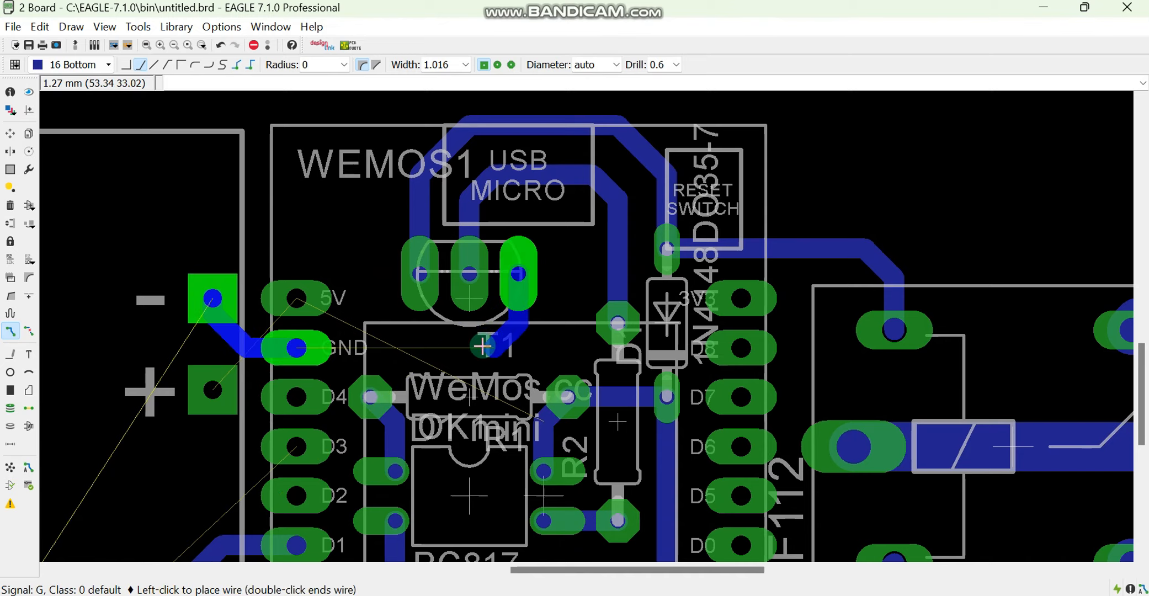
{"action": "left_click", "coordinate": [483, 345]}
{"action": "left_click", "coordinate": [296, 348]}
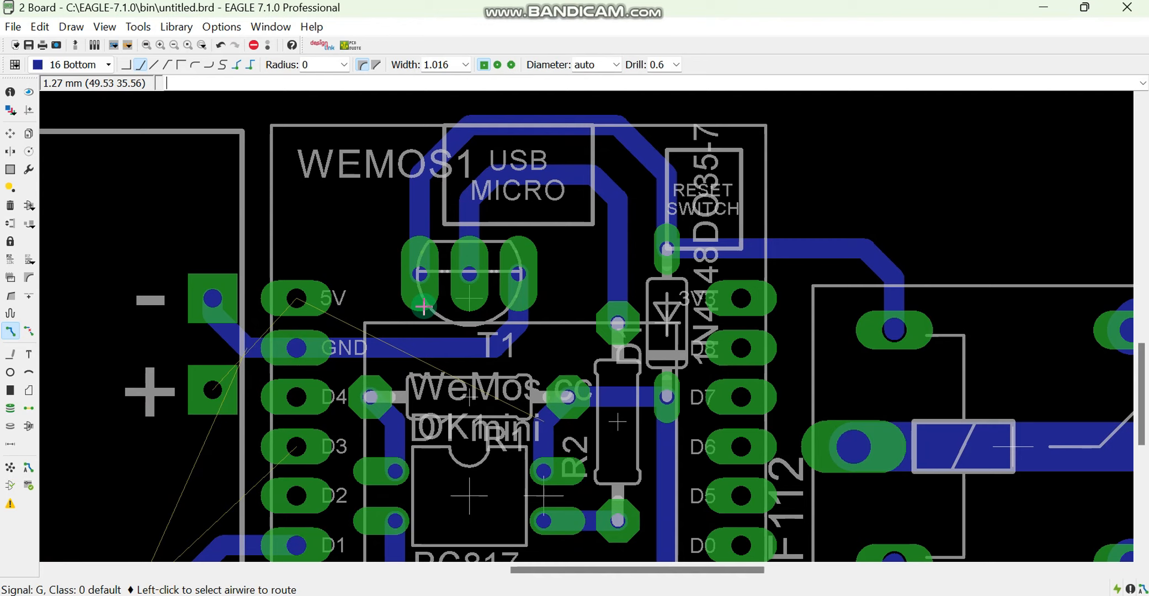
Rotate push button S1 by 180 degrees and shift it slightly upward beside LED1
{"action": "scroll", "coordinate": [417, 335], "scroll_direction": "down", "scroll_amount": 2}
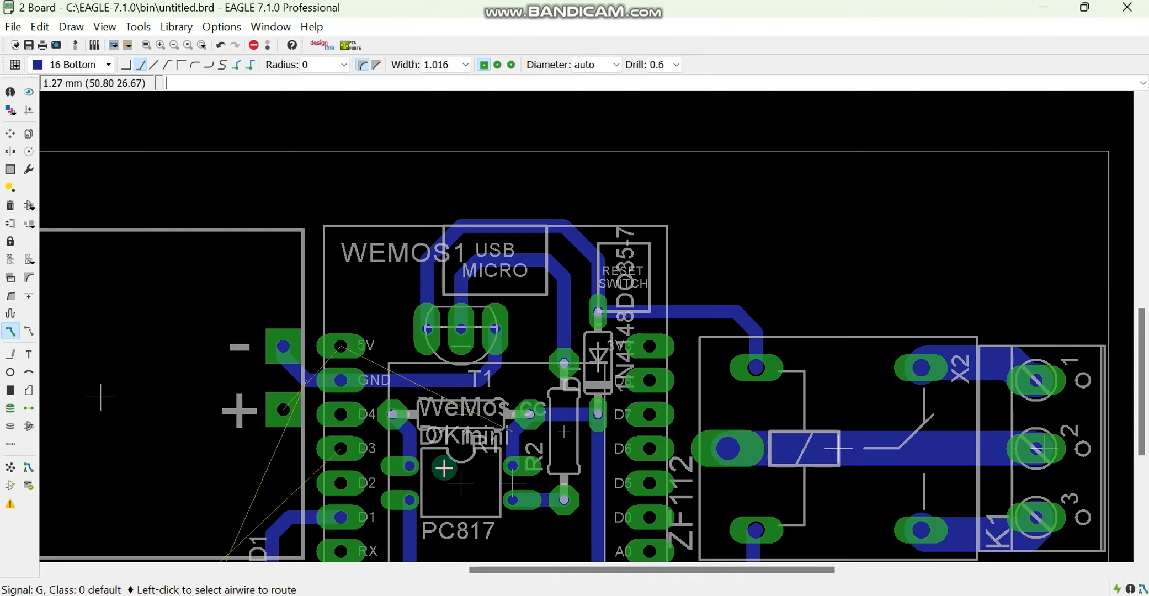
{"action": "scroll", "coordinate": [445, 468], "scroll_direction": "down", "scroll_amount": 2}
{"action": "scroll", "coordinate": [408, 441], "scroll_direction": "up", "scroll_amount": 2}
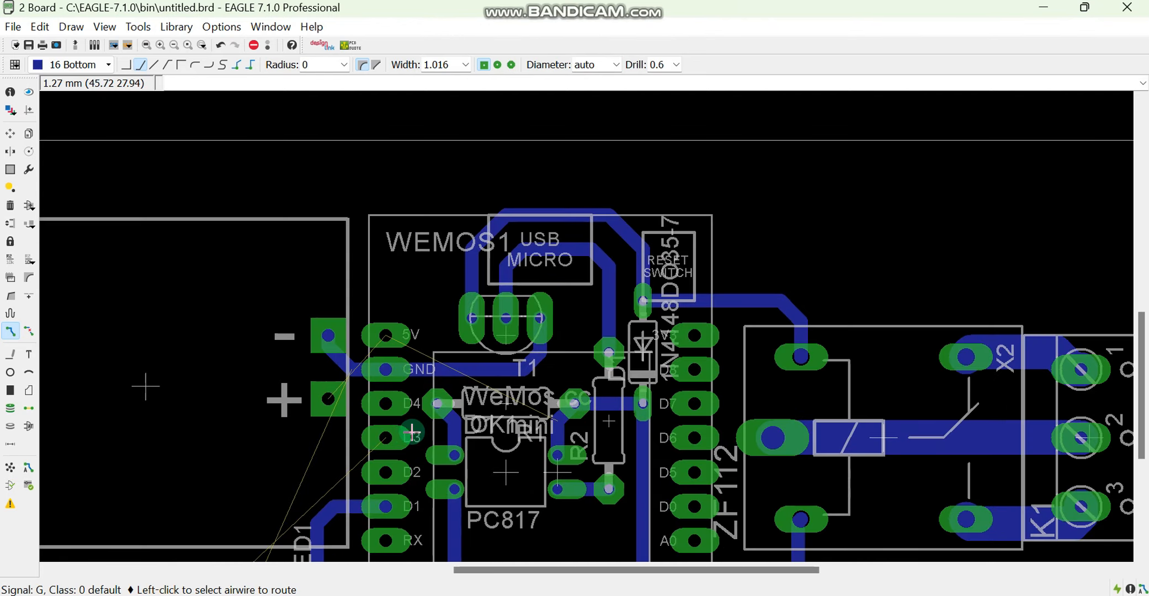
{"action": "scroll", "coordinate": [248, 372], "scroll_direction": "down", "scroll_amount": 2}
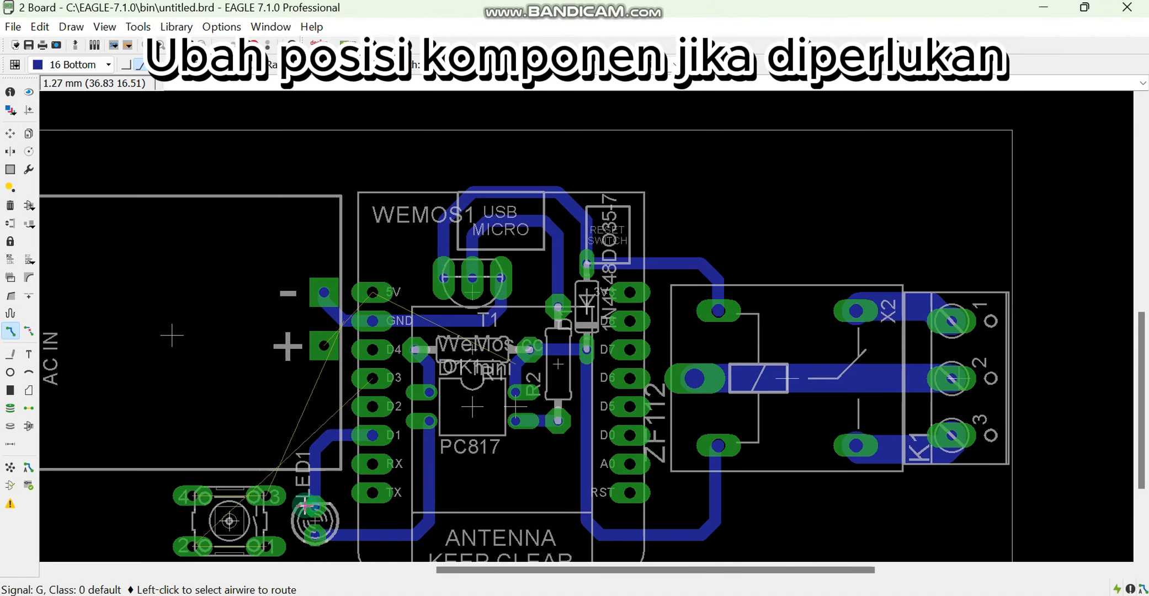
{"action": "key", "text": "F7"}
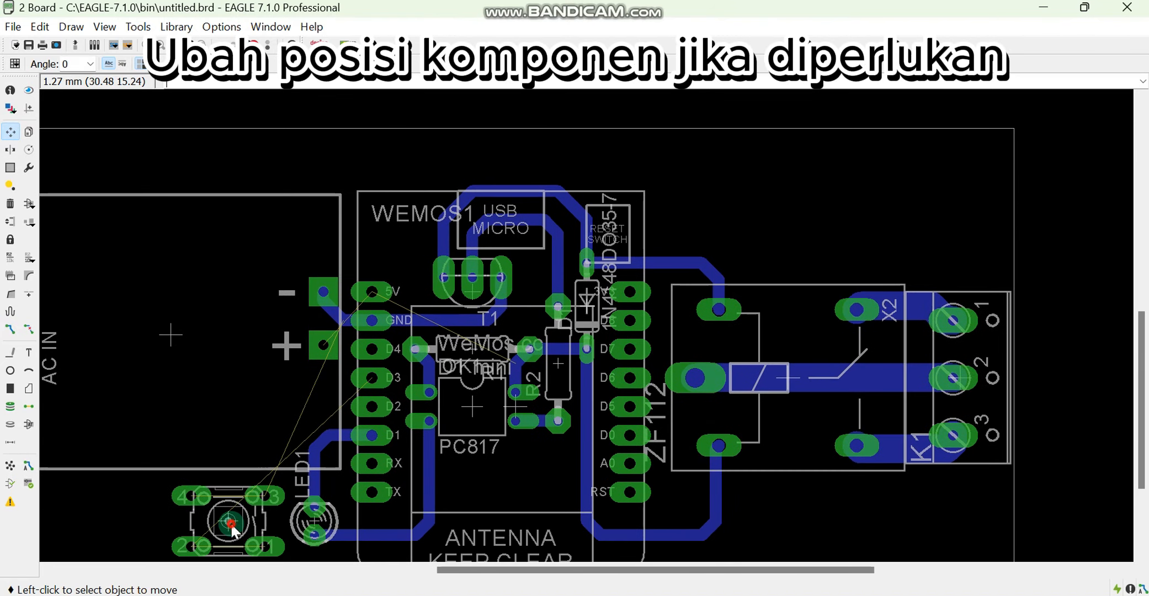
{"action": "left_click", "coordinate": [231, 524]}
{"action": "right_click", "coordinate": [231, 524]}
{"action": "right_click", "coordinate": [230, 522]}
{"action": "left_click", "coordinate": [229, 509]}
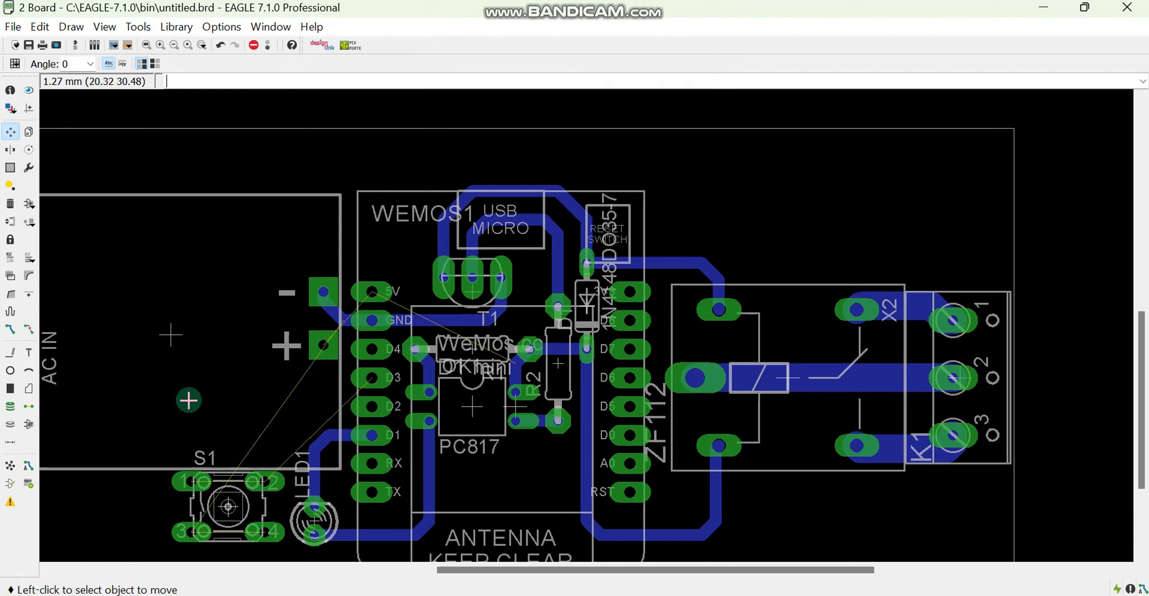
Route S1's pin 2 to the Wemos D3 pin
{"action": "left_click", "coordinate": [10, 329]}
{"action": "left_click", "coordinate": [266, 481]}
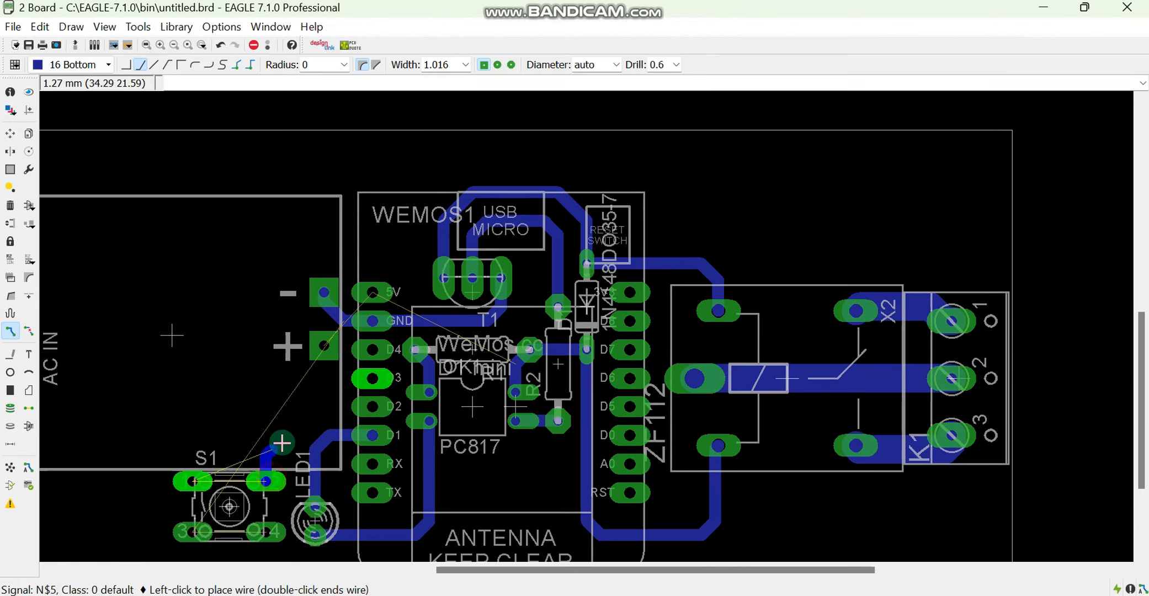
{"action": "left_click", "coordinate": [371, 381]}
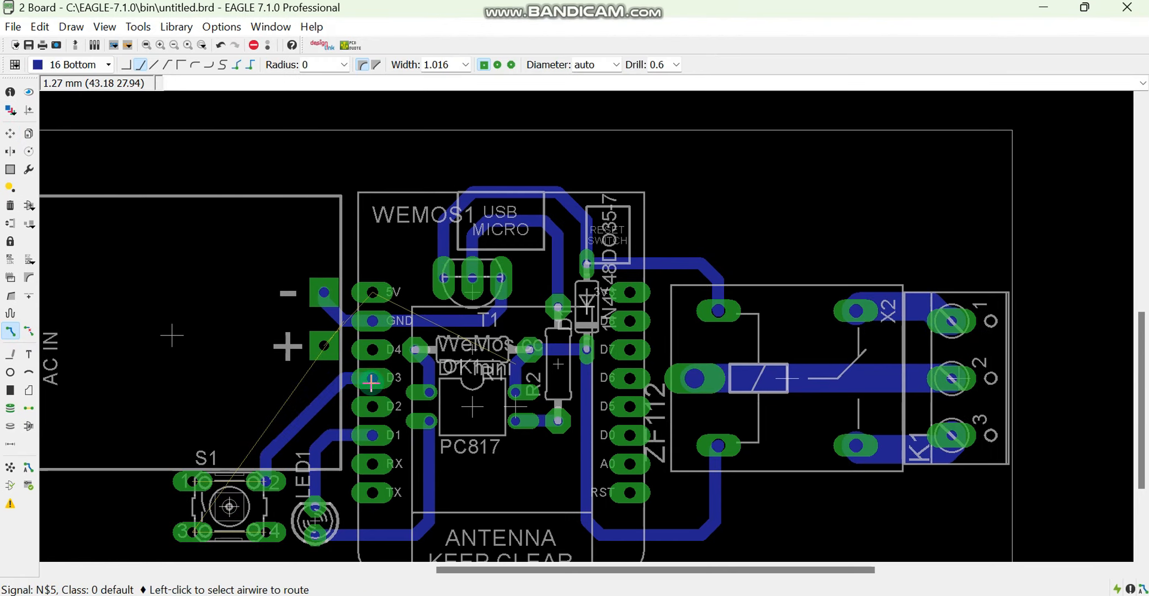
Try a ground trace from S1's pin 3 around the power module's plus and minus pads, and rip up the leftover segment
{"action": "left_click", "coordinate": [199, 535]}
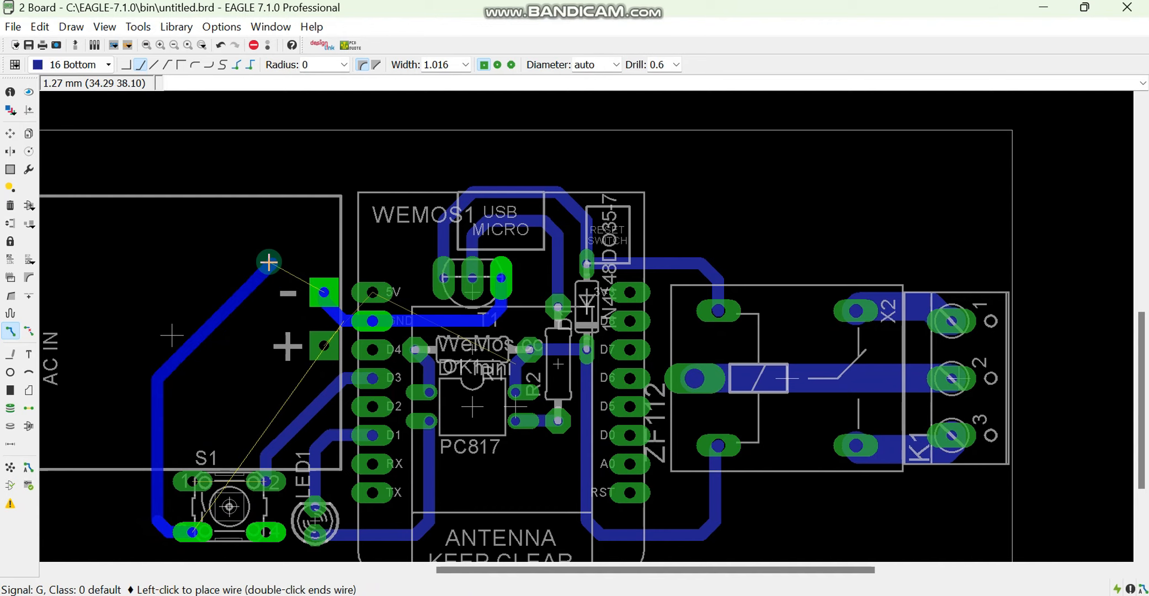
{"action": "key", "text": "Escape"}
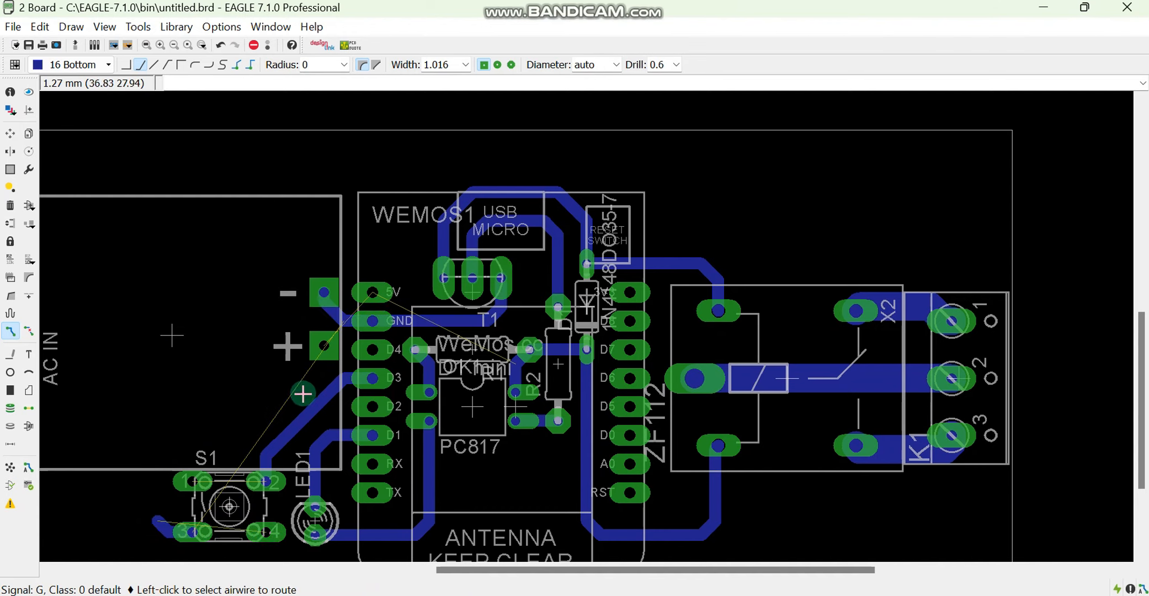
{"action": "left_click", "coordinate": [10, 203]}
{"action": "left_click", "coordinate": [163, 534]}
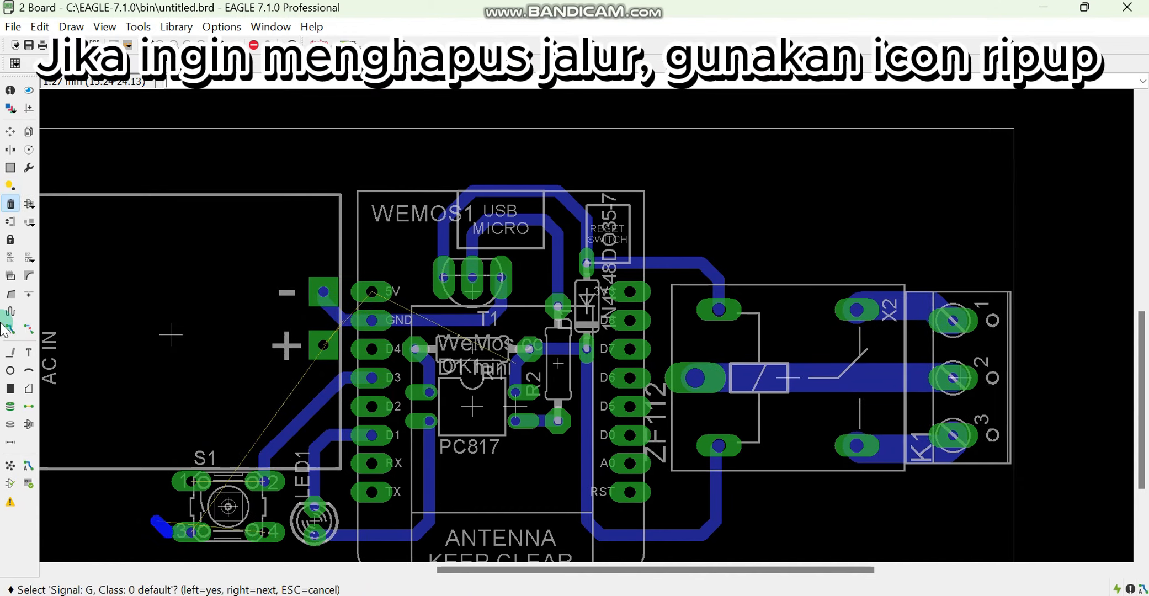
{"action": "left_click", "coordinate": [26, 328]}
{"action": "left_click", "coordinate": [166, 534]}
{"action": "left_click", "coordinate": [166, 534]}
{"action": "left_click", "coordinate": [165, 532]}
{"action": "left_click", "coordinate": [164, 532]}
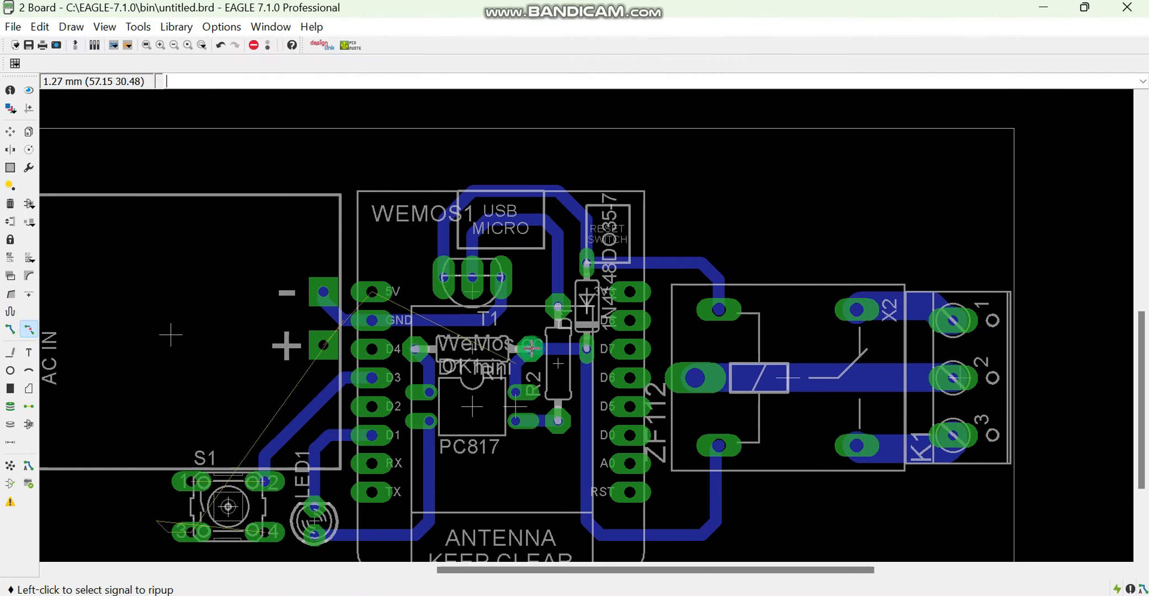
Route 5V from OK1's upper-right pin down through OK1, below LED1, up through S1's center and around the power module pads to the Wemos 5V pin
{"action": "left_click", "coordinate": [10, 328]}
{"action": "left_click", "coordinate": [515, 387]}
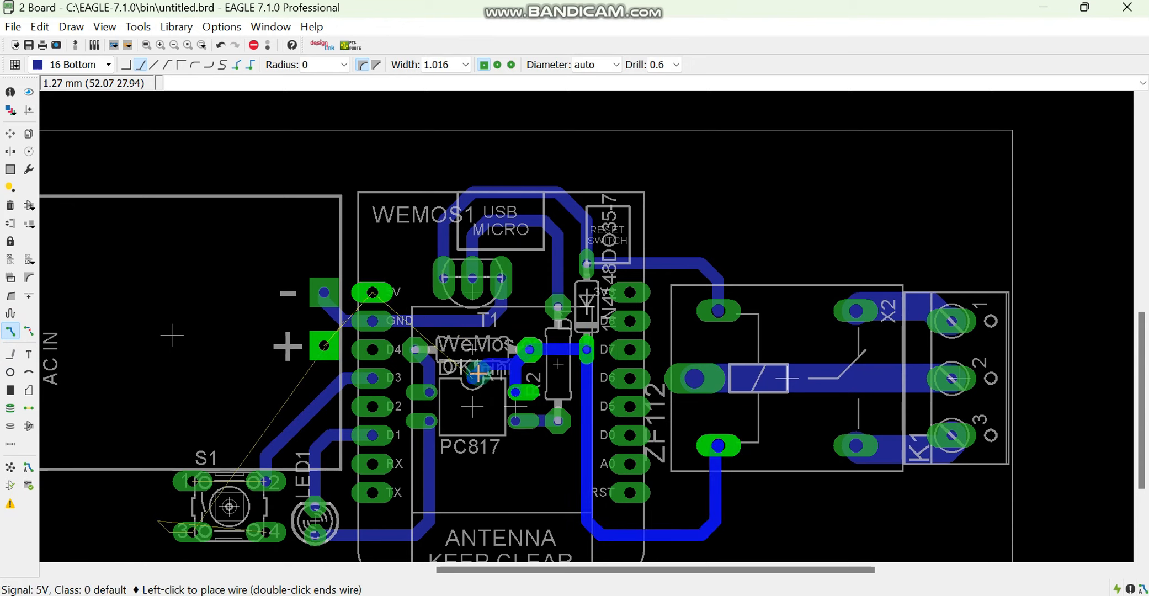
{"action": "scroll", "coordinate": [471, 523], "scroll_direction": "down", "scroll_amount": 2}
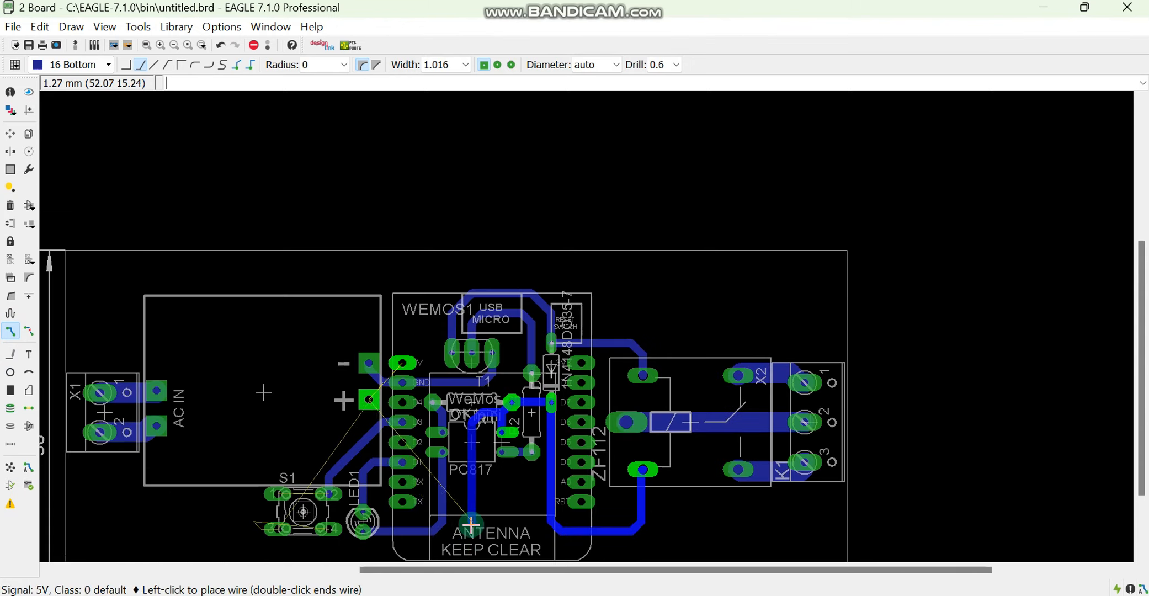
{"action": "left_click", "coordinate": [300, 540]}
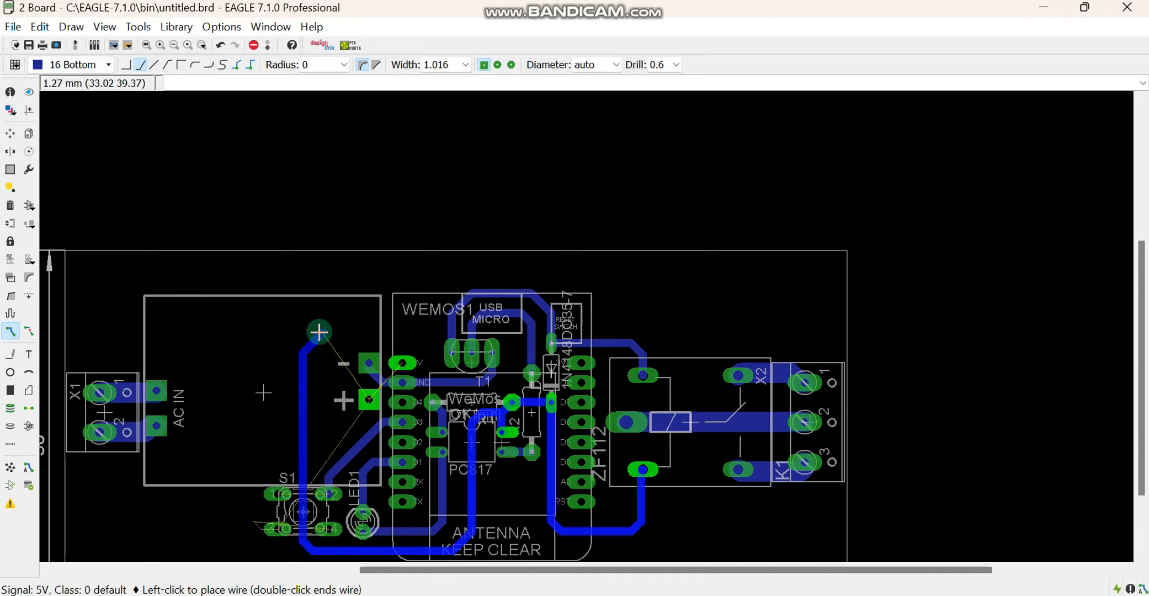
{"action": "left_click", "coordinate": [406, 364]}
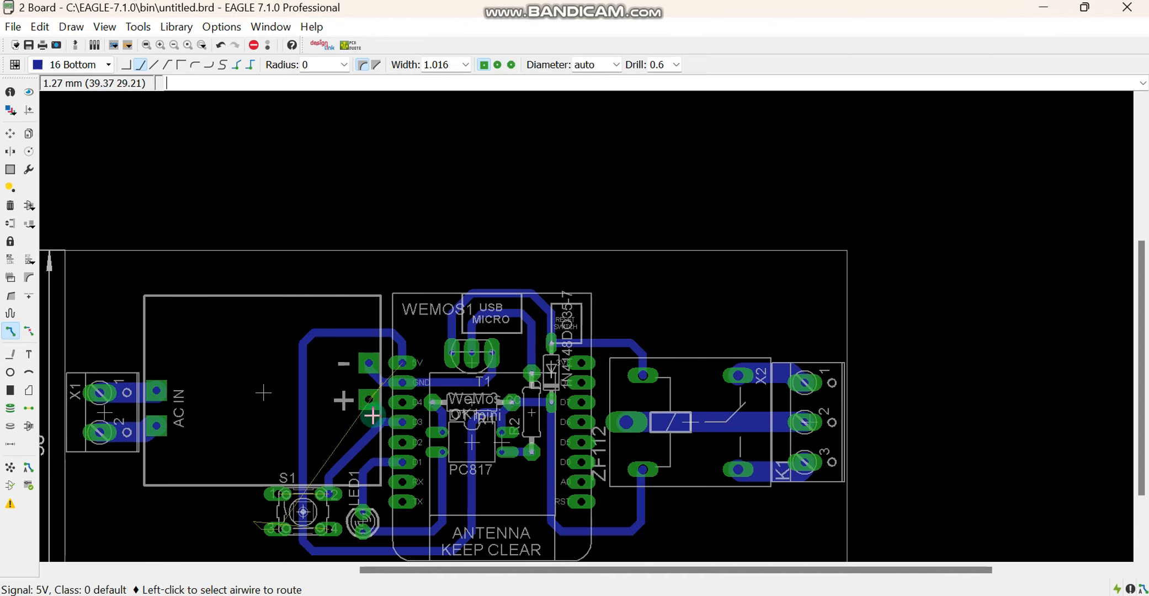
{"action": "left_click", "coordinate": [369, 397]}
{"action": "left_click", "coordinate": [368, 396]}
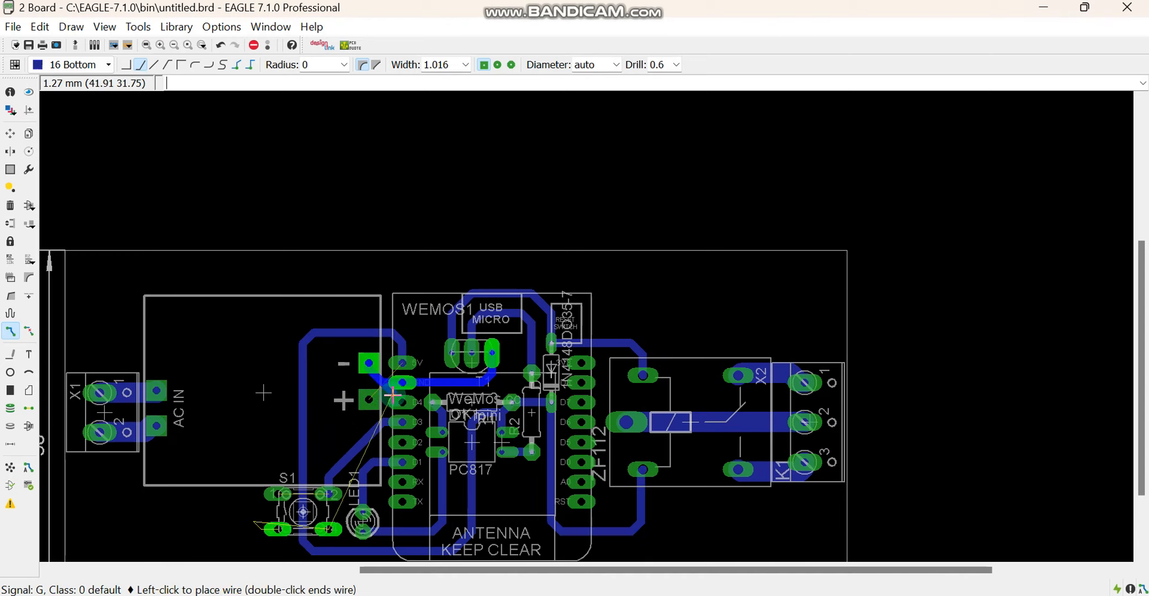
{"action": "key", "text": "Escape"}
{"action": "left_click", "coordinate": [360, 401]}
{"action": "left_click", "coordinate": [360, 401]}
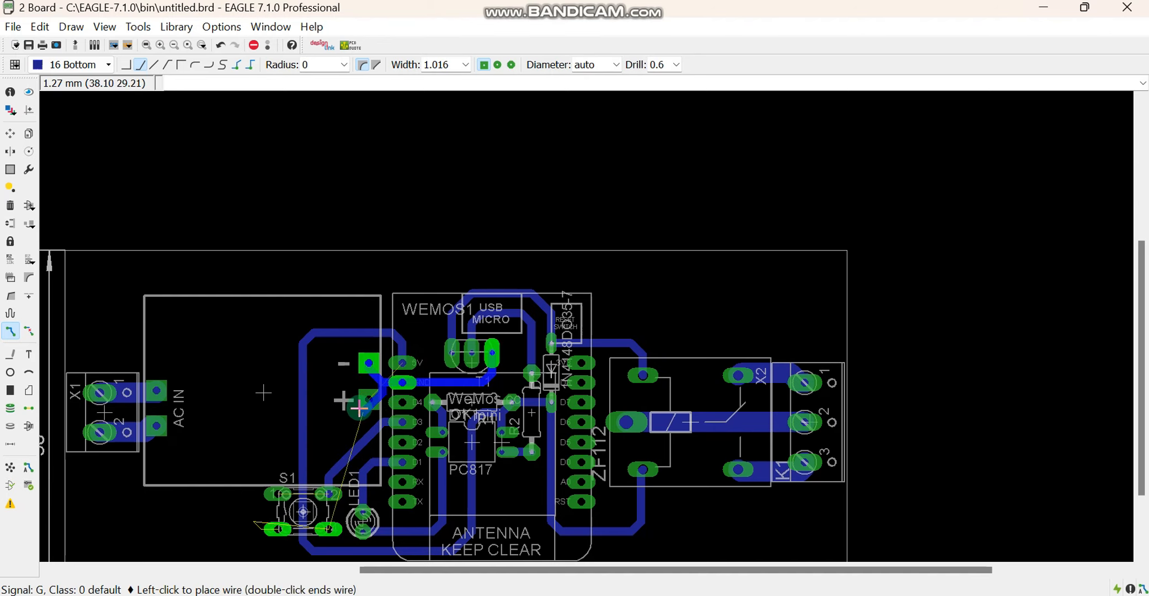
{"action": "key", "text": "Escape"}
{"action": "left_click", "coordinate": [378, 405]}
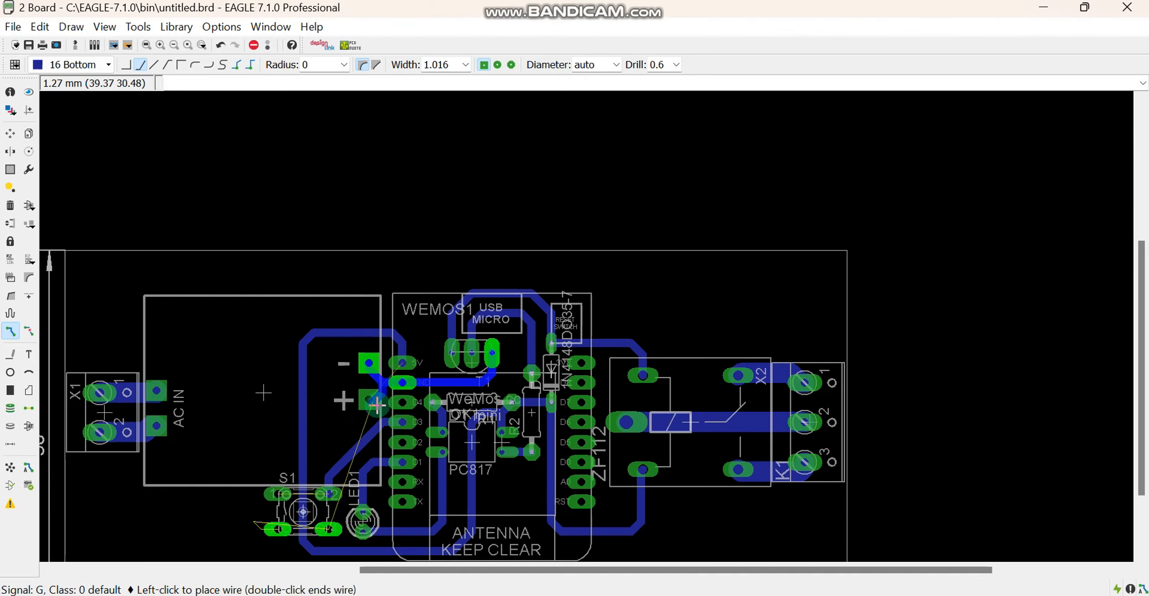
{"action": "scroll", "coordinate": [378, 404], "scroll_direction": "up", "scroll_amount": 6}
{"action": "key", "text": "Escape"}
Route a branch from the vertical 5V trace to the power module's plus pad
{"action": "left_click", "coordinate": [370, 331]}
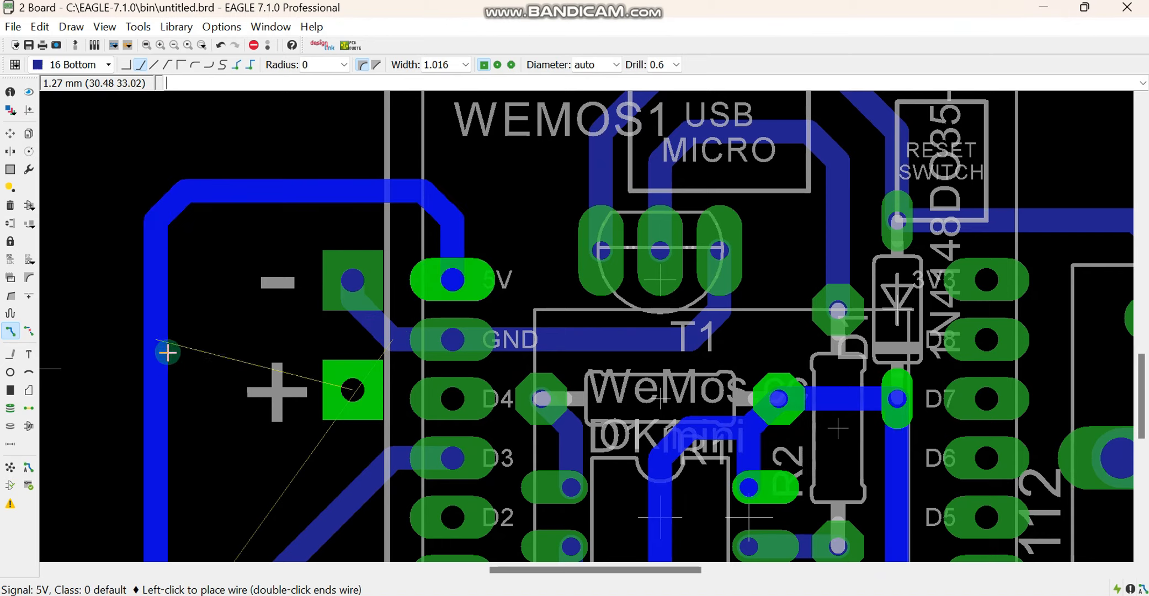
{"action": "left_click", "coordinate": [184, 396]}
{"action": "left_click", "coordinate": [354, 390]}
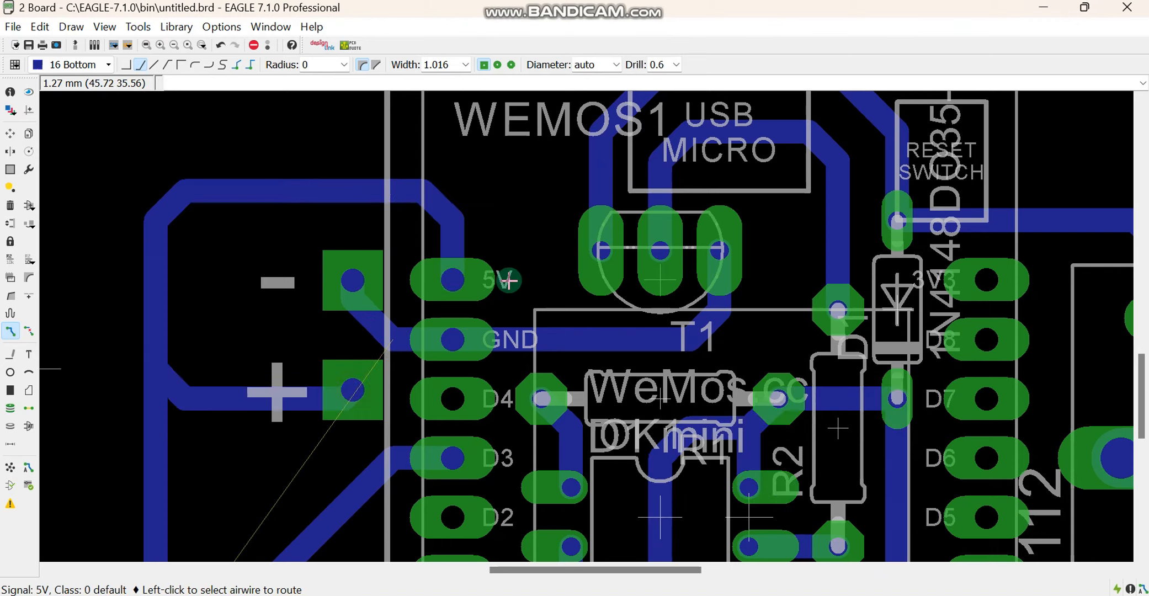
{"action": "scroll", "coordinate": [509, 280], "scroll_direction": "down", "scroll_amount": 5}
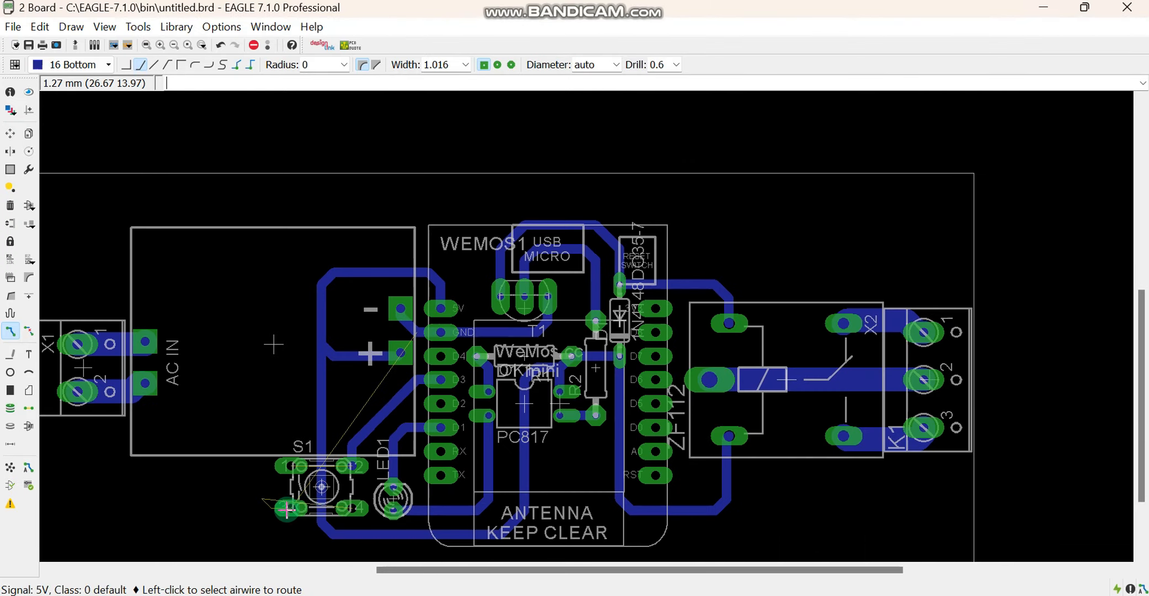
{"action": "left_click", "coordinate": [278, 497]}
{"action": "left_click", "coordinate": [294, 509]}
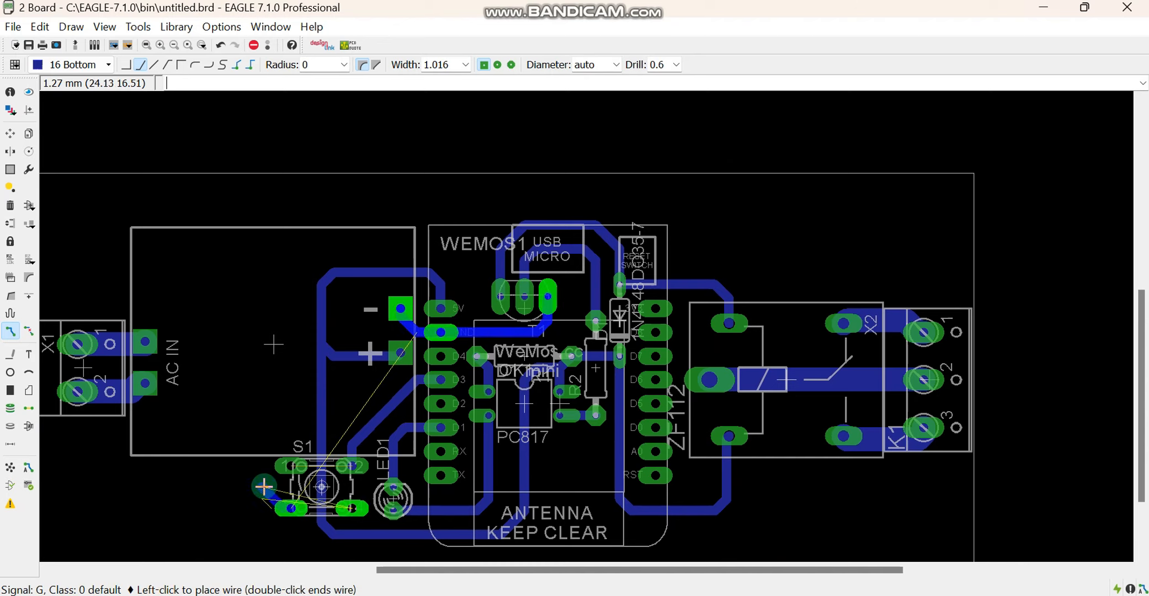
{"action": "key", "text": "Escape"}
{"action": "key", "text": "Escape"}
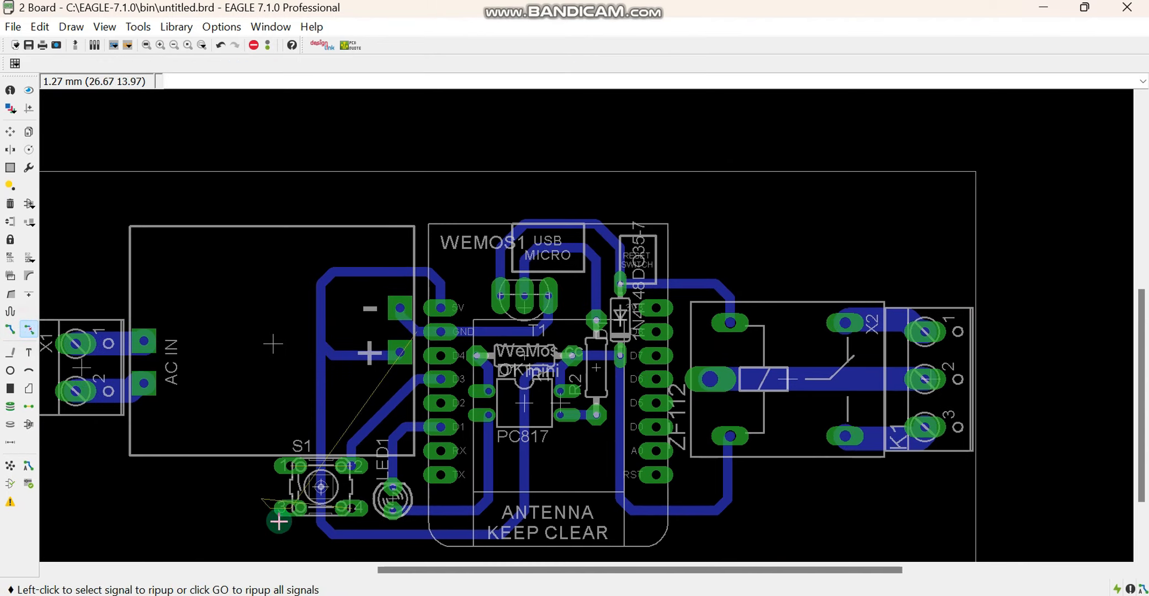
Route S1's pin 3 up outside the 5V loop, over its top, and down to the ground trace beside the Wemos GND pin
{"action": "left_click", "coordinate": [11, 329]}
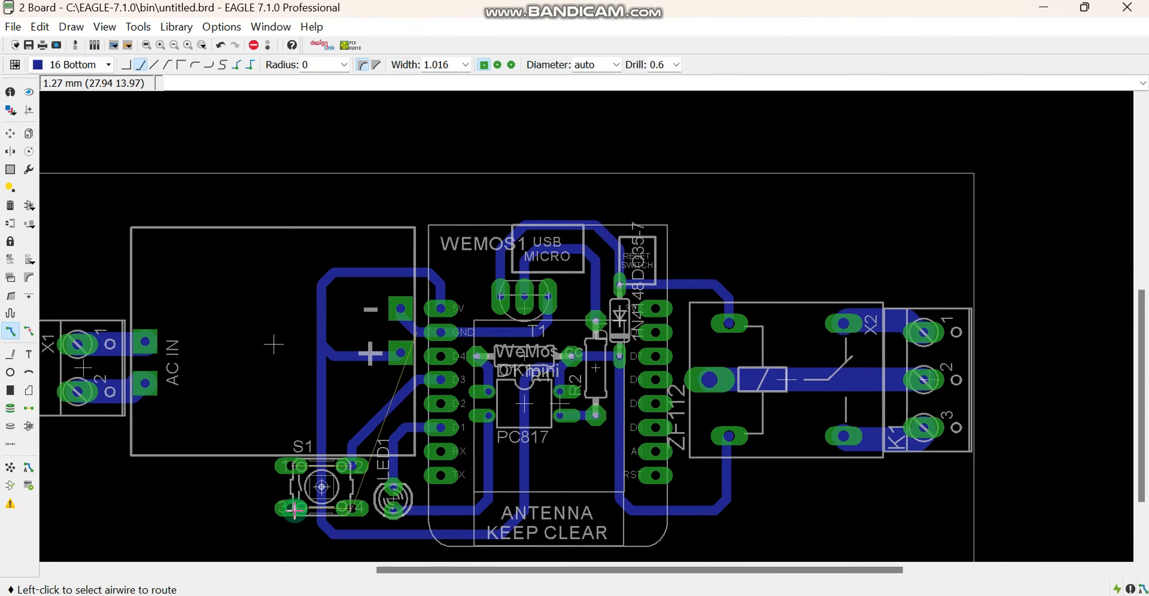
{"action": "left_click", "coordinate": [291, 509]}
{"action": "left_click", "coordinate": [261, 504]}
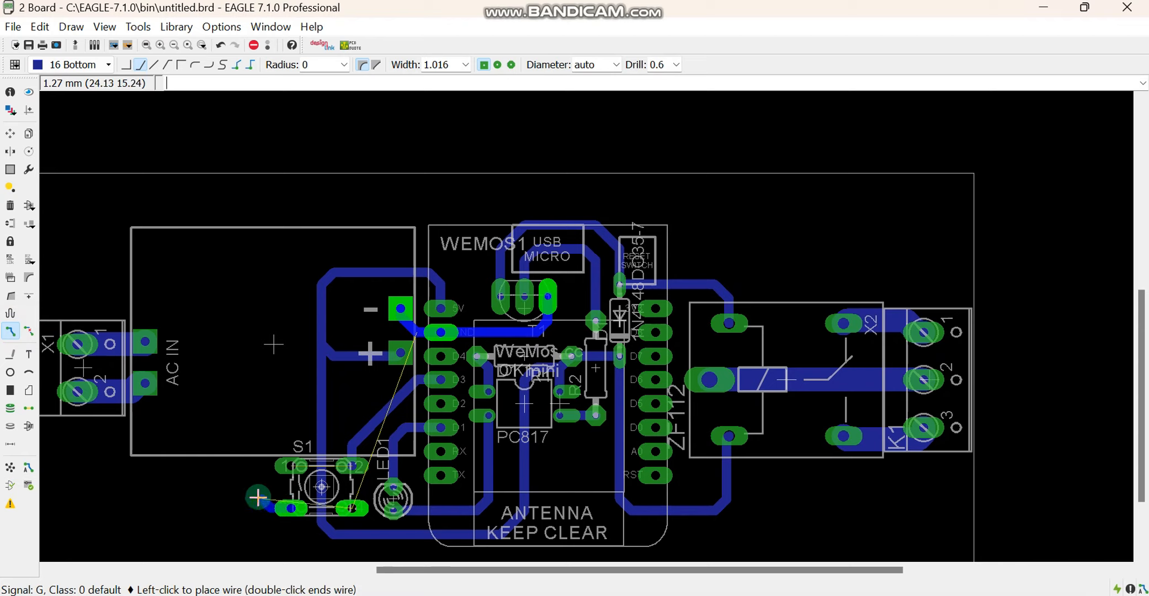
{"action": "left_click", "coordinate": [275, 248]}
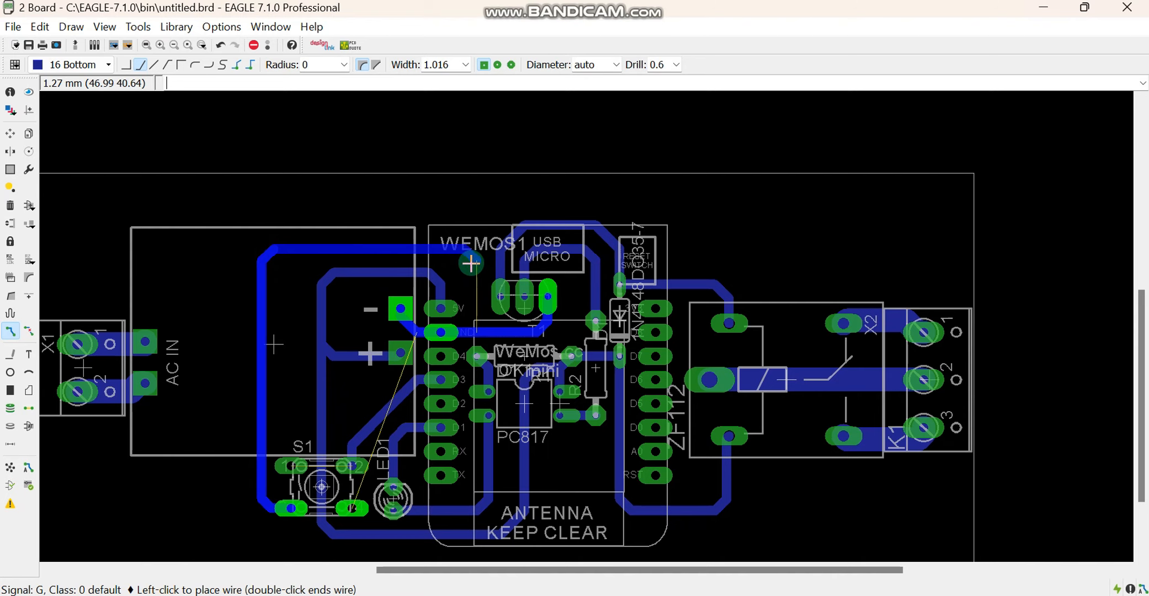
{"action": "left_click", "coordinate": [475, 332]}
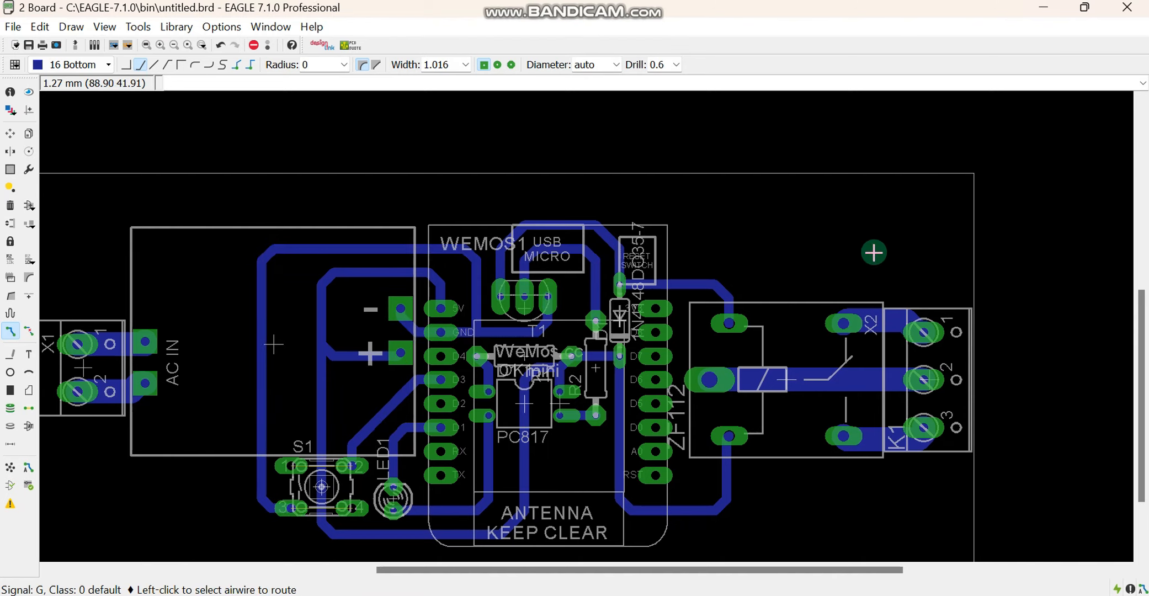
{"action": "scroll", "coordinate": [874, 253], "scroll_direction": "down", "scroll_amount": 1}
{"action": "scroll", "coordinate": [874, 252], "scroll_direction": "down", "scroll_amount": 1}
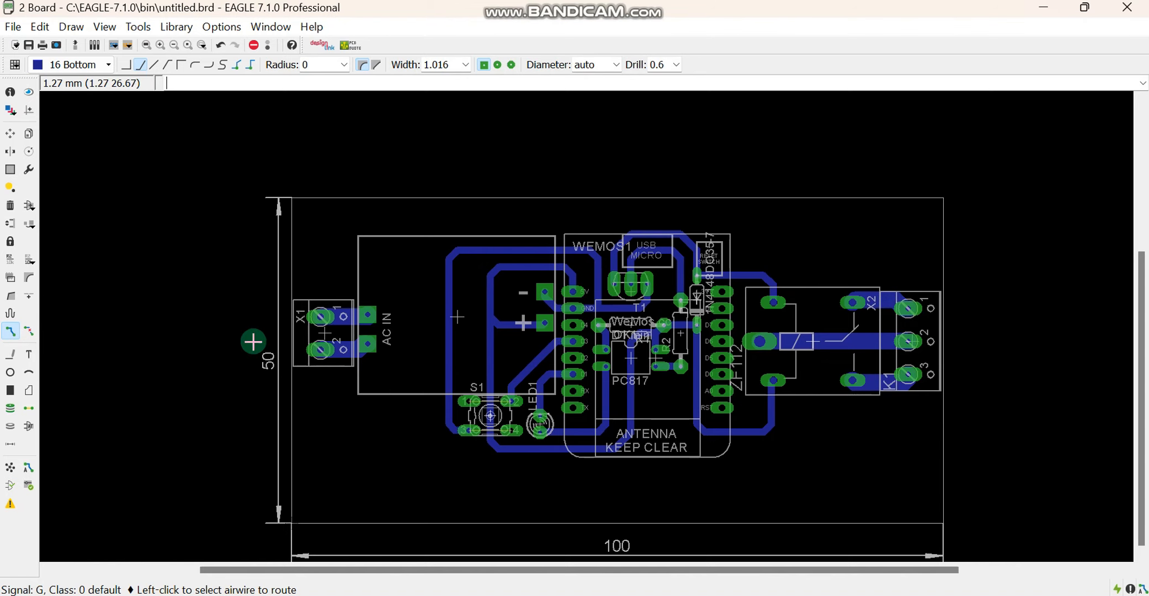
Set both the board's grid size and alternate grid to 1 mm
{"action": "left_click", "coordinate": [10, 205]}
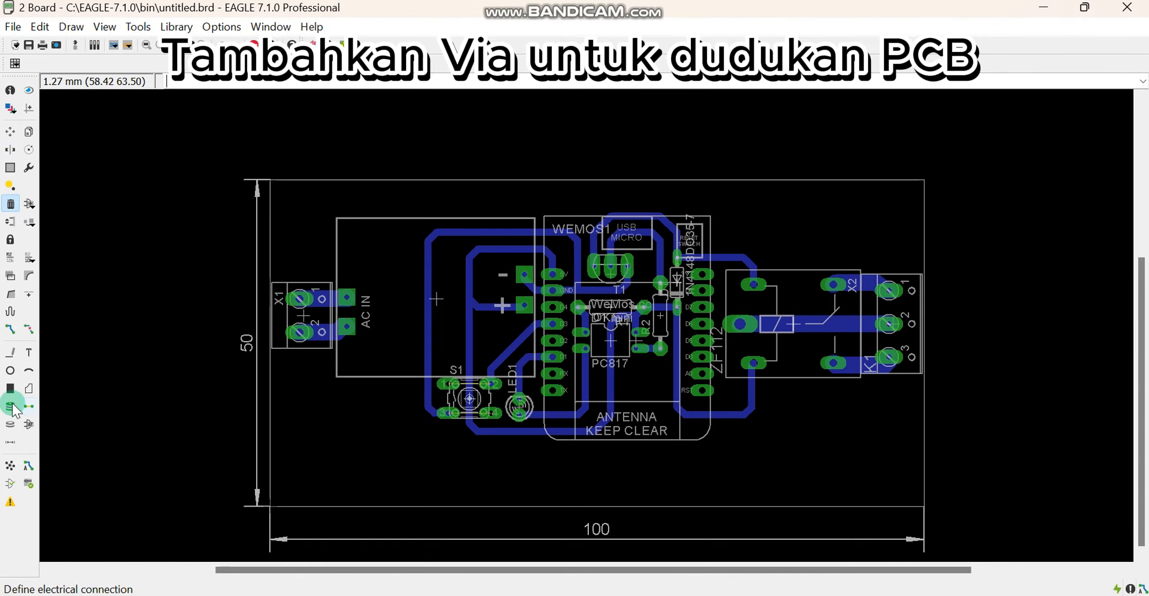
{"action": "left_click", "coordinate": [17, 443]}
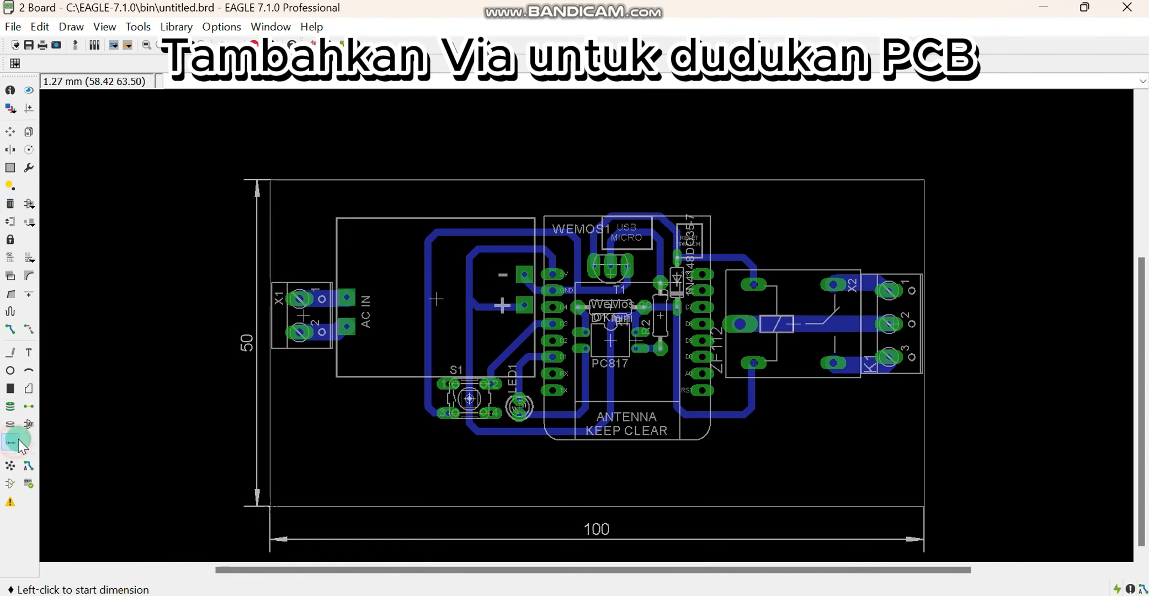
{"action": "left_click", "coordinate": [15, 63]}
{"action": "double_click", "coordinate": [61, 95]}
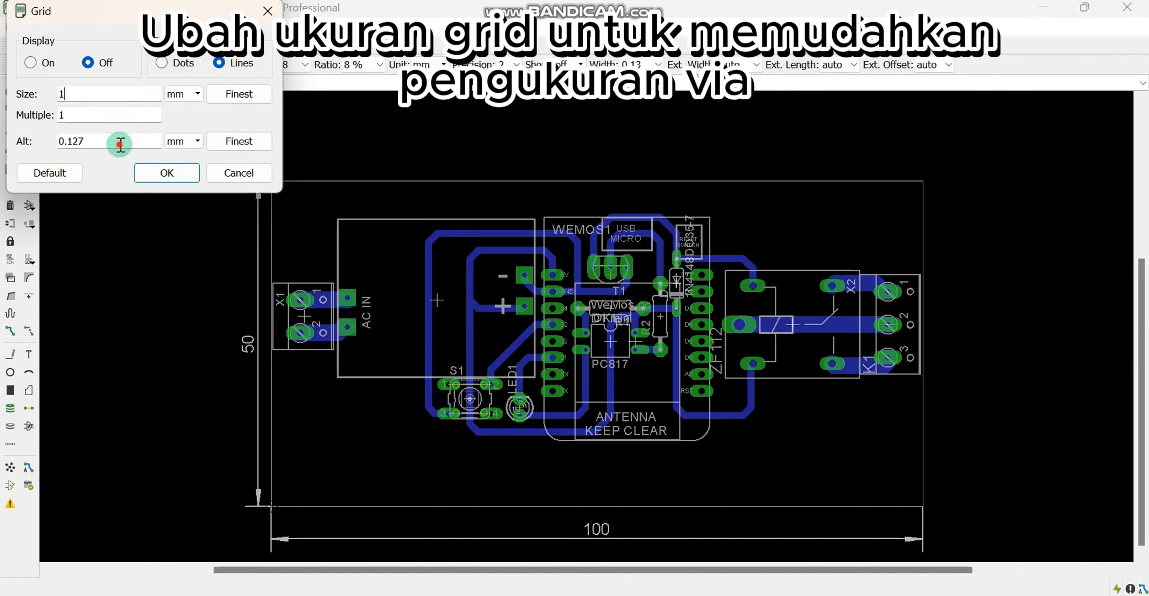
{"action": "left_click_drag", "start_coordinate": [121, 145], "coordinate": [2, 123]}
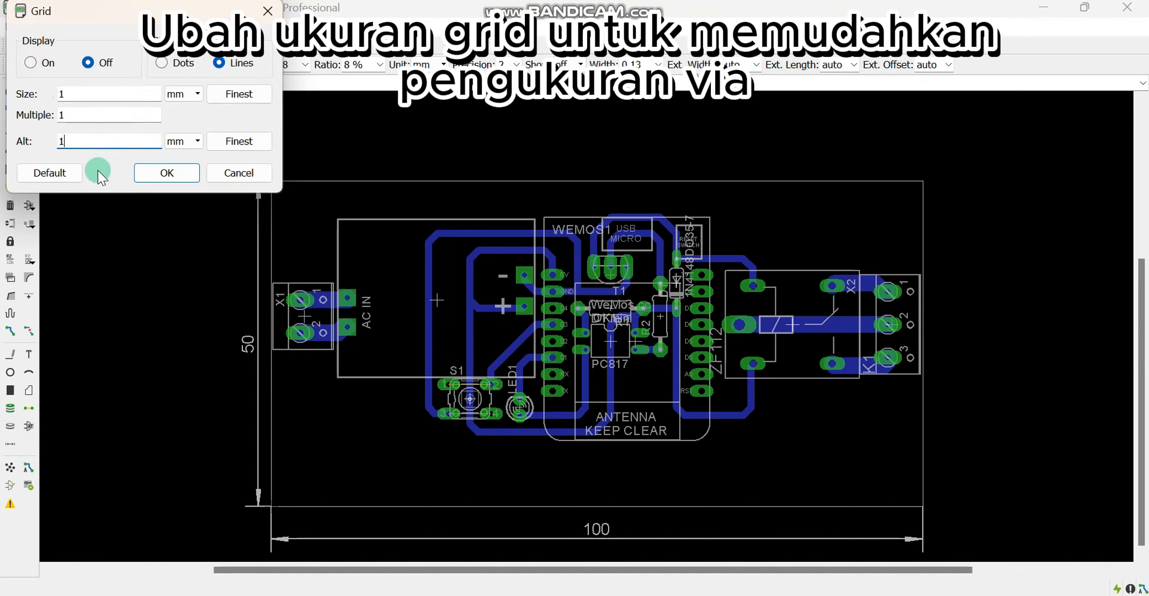
{"action": "left_click", "coordinate": [166, 173]}
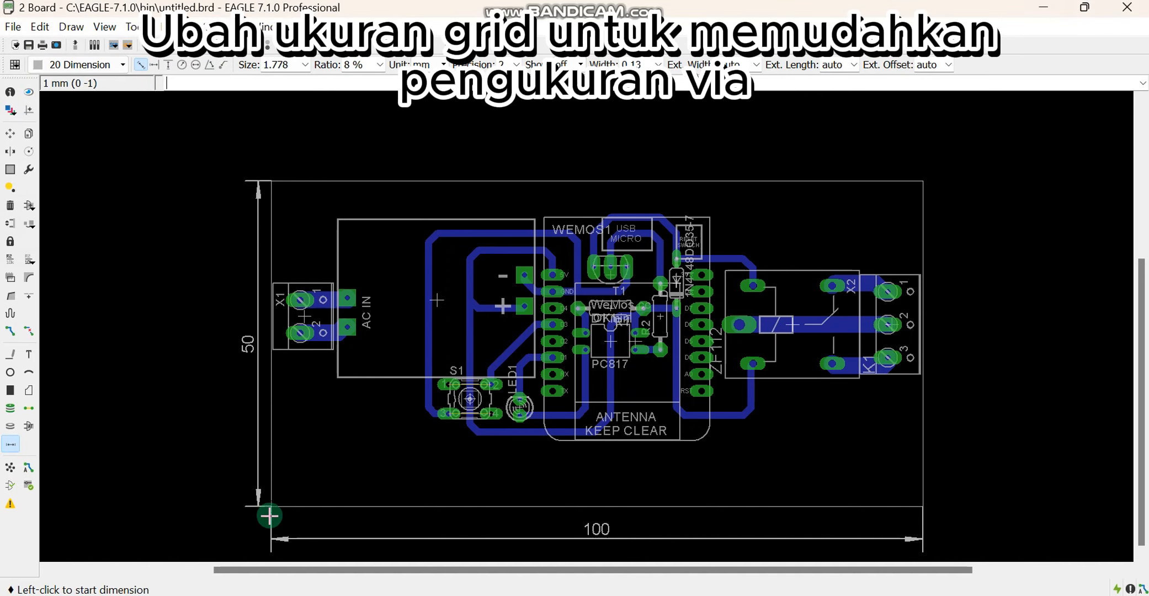
Add a 5 mm horizontal dimension from the board's lower-left corner along its bottom edge
{"action": "scroll", "coordinate": [271, 505], "scroll_direction": "up", "scroll_amount": 3}
{"action": "left_click", "coordinate": [287, 496]}
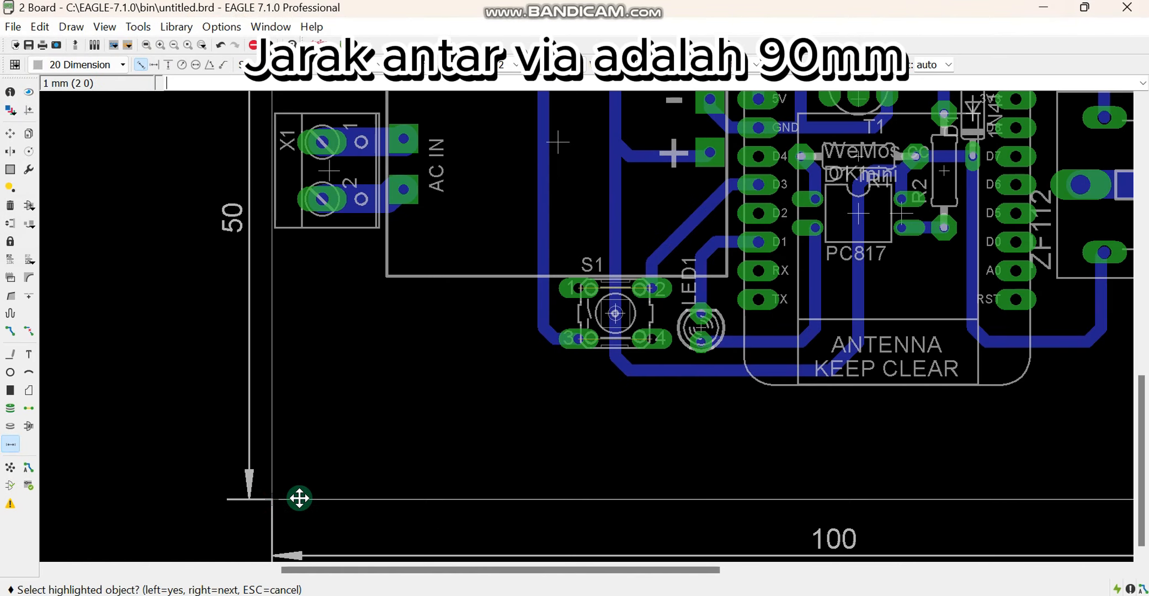
{"action": "left_click", "coordinate": [299, 494]}
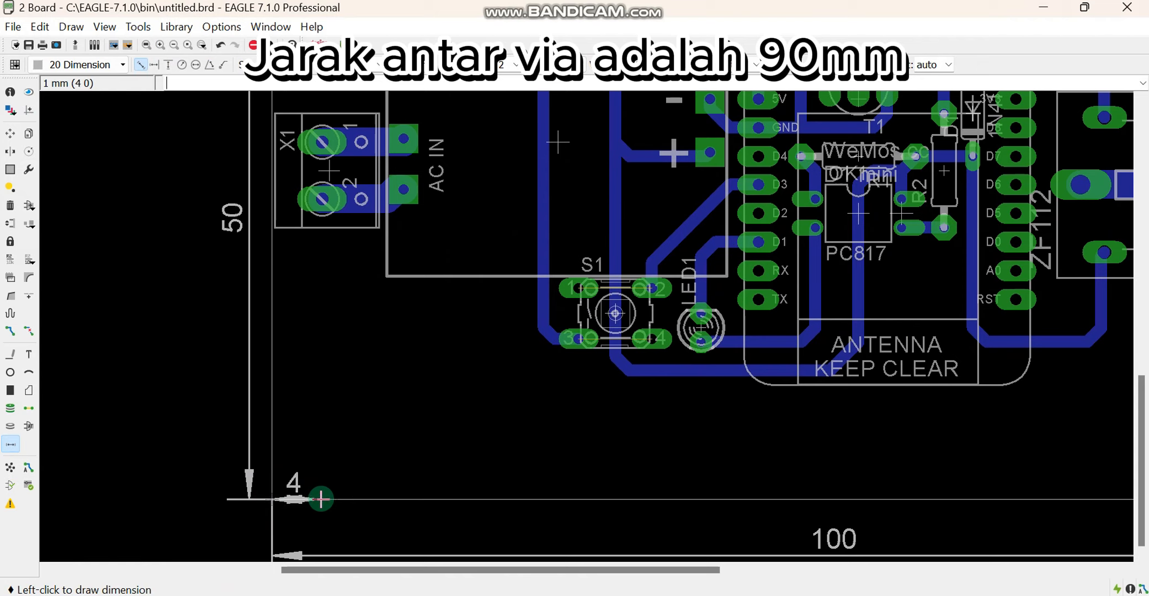
{"action": "left_click", "coordinate": [333, 454]}
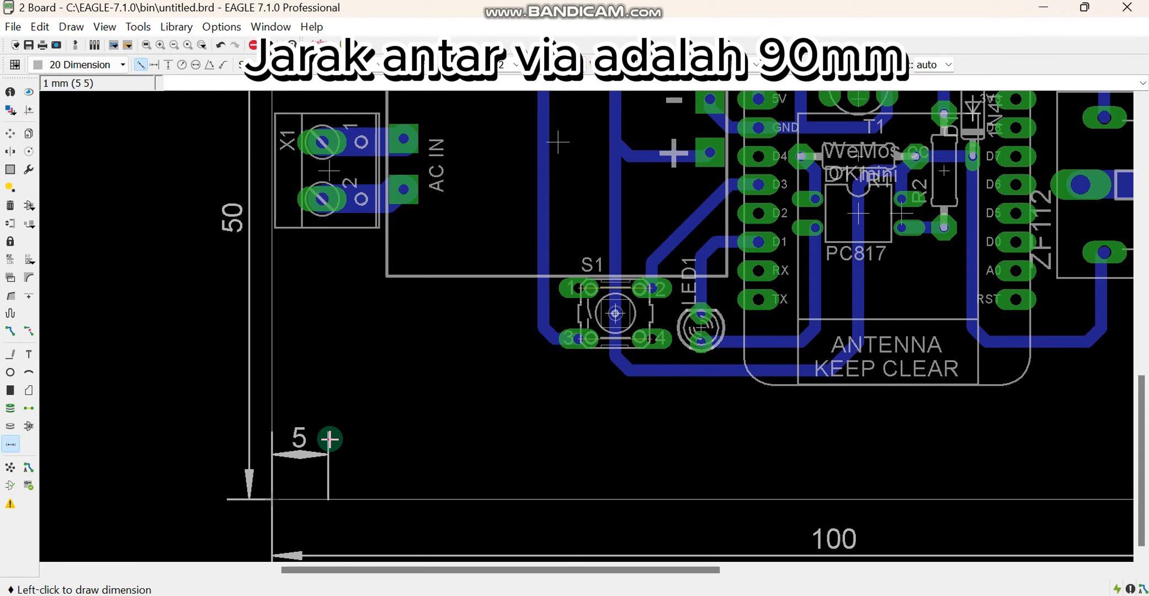
Add a 90 mm horizontal dimension from the end of the 5 mm dimension towards the board's right edge
{"action": "left_click", "coordinate": [330, 439]}
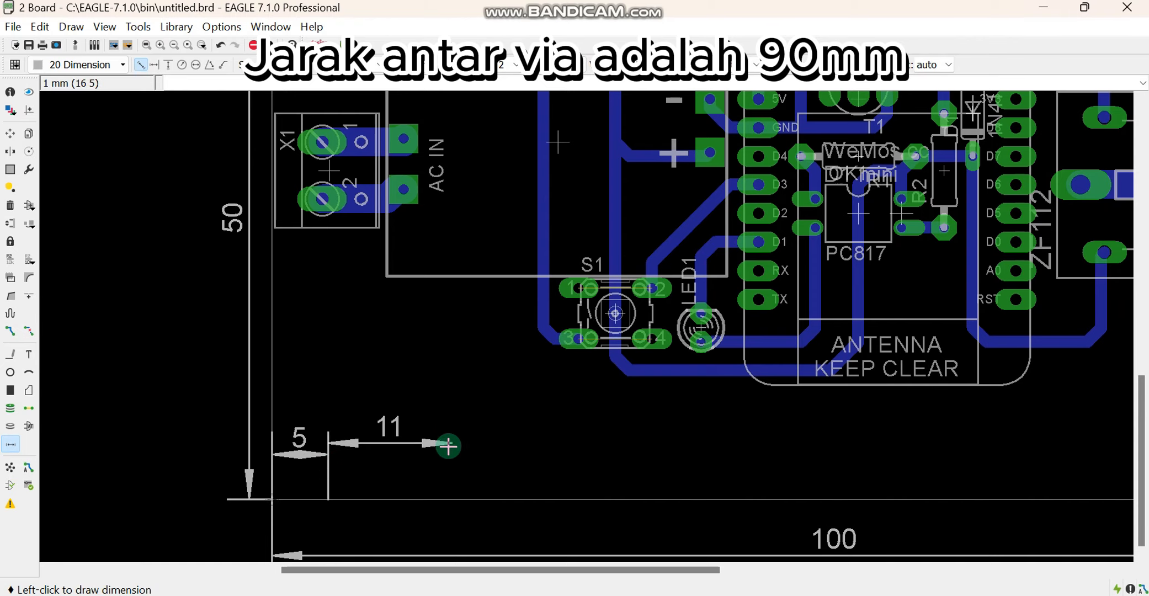
{"action": "scroll", "coordinate": [737, 462], "scroll_direction": "down", "scroll_amount": 4}
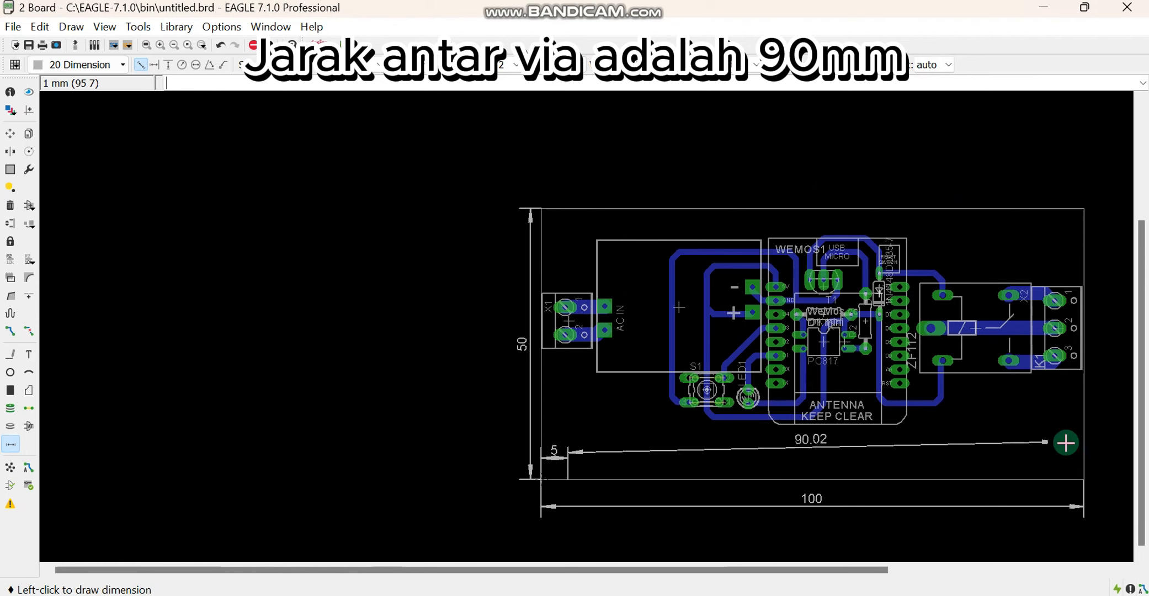
{"action": "scroll", "coordinate": [1064, 452], "scroll_direction": "up", "scroll_amount": 2}
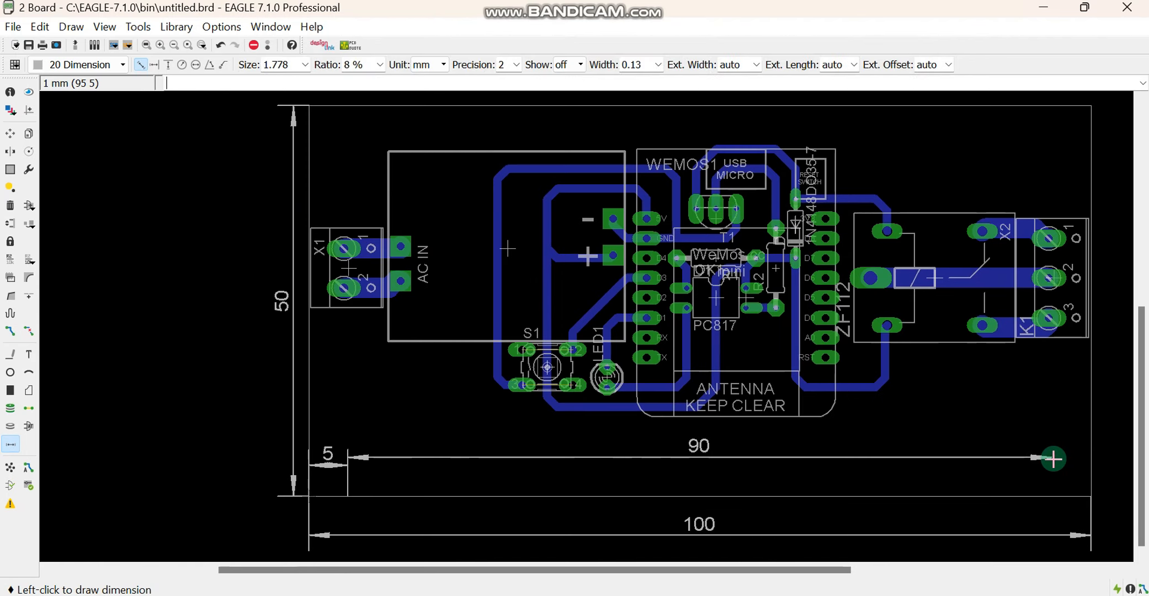
{"action": "left_click", "coordinate": [1051, 473]}
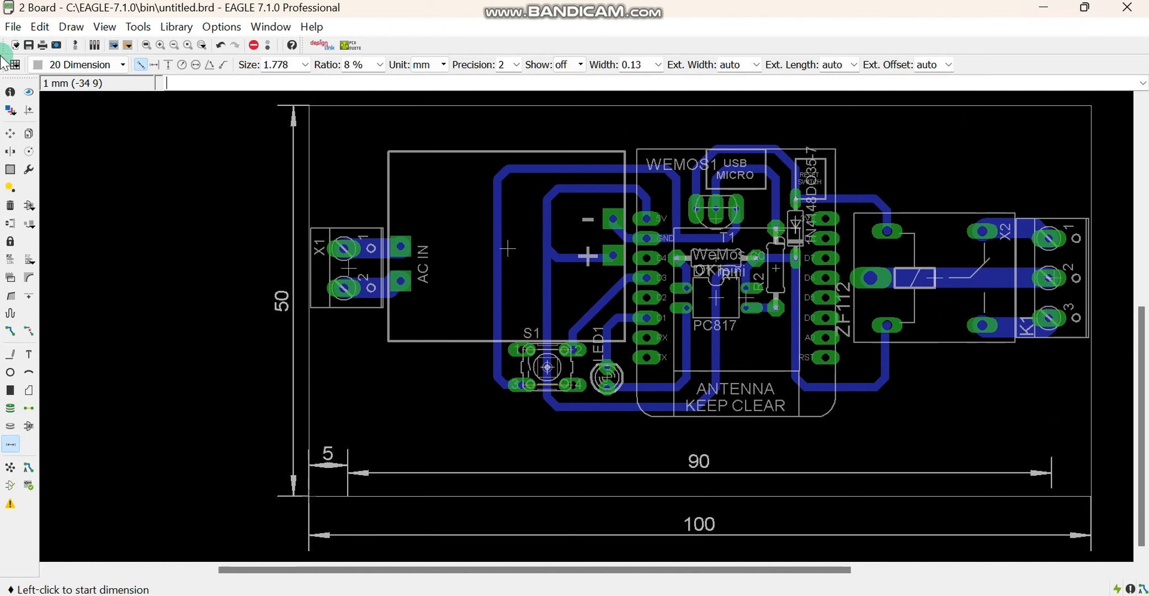
Place four octagonal mounting vias with diameter 6.4516 and drill 3, each 5 mm in from the board edges at the corners
{"action": "left_click", "coordinate": [13, 410]}
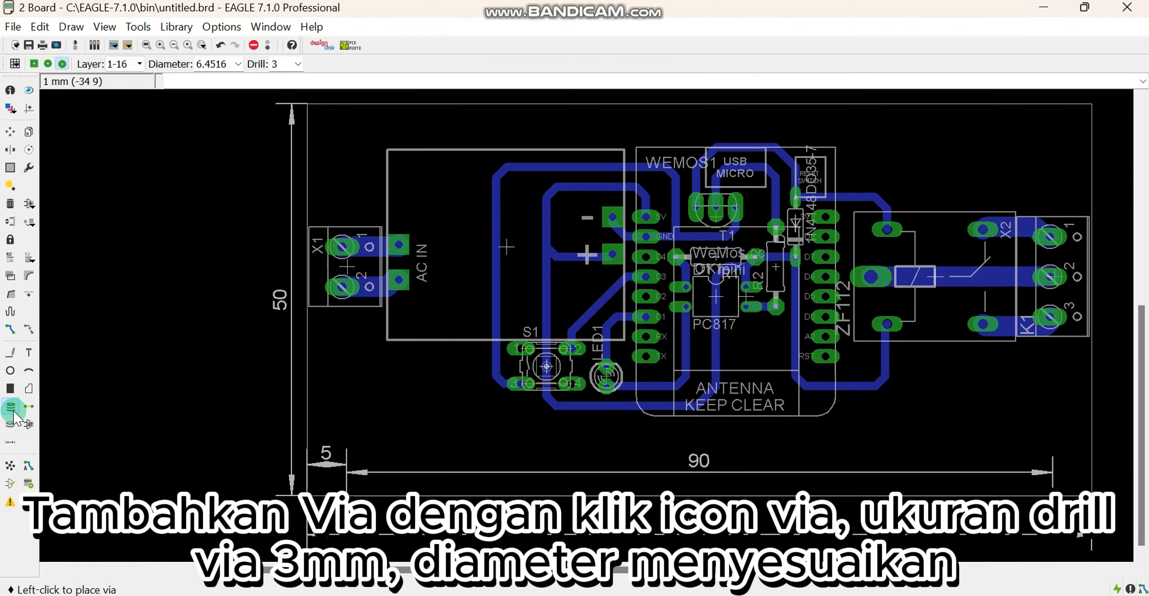
{"action": "left_click", "coordinate": [238, 64]}
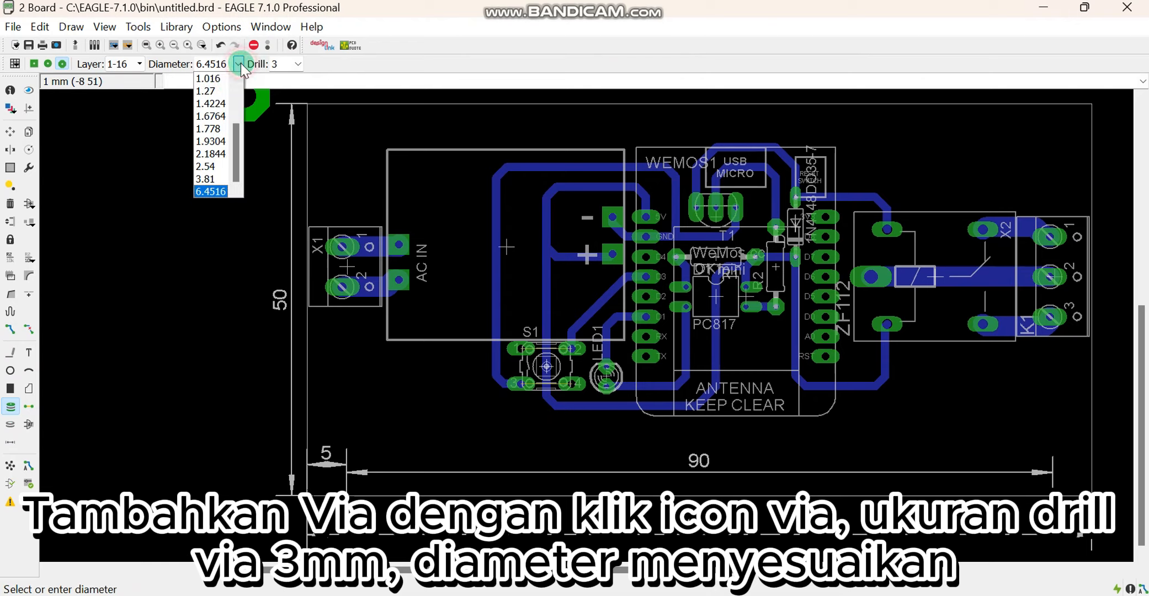
{"action": "left_click", "coordinate": [219, 189]}
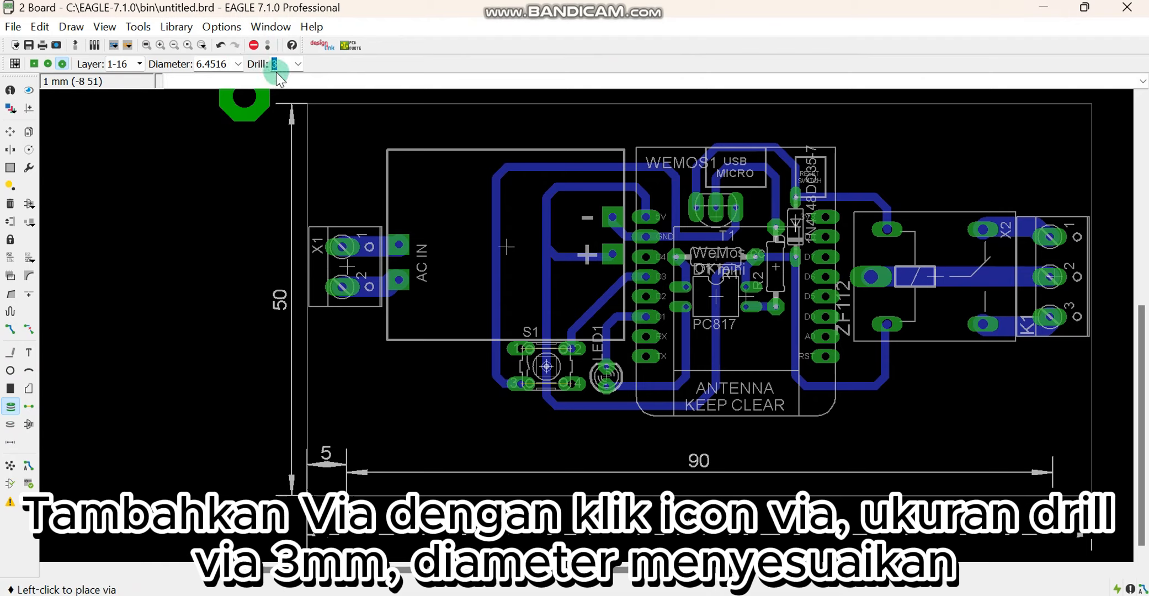
{"action": "left_click", "coordinate": [285, 66]}
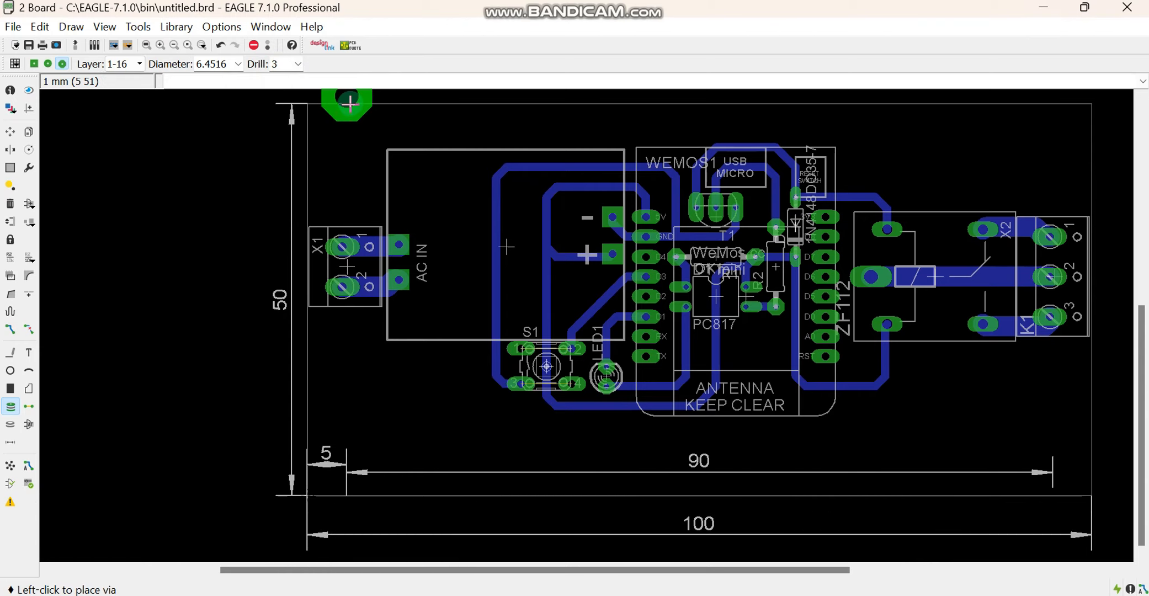
{"action": "left_click", "coordinate": [347, 458]}
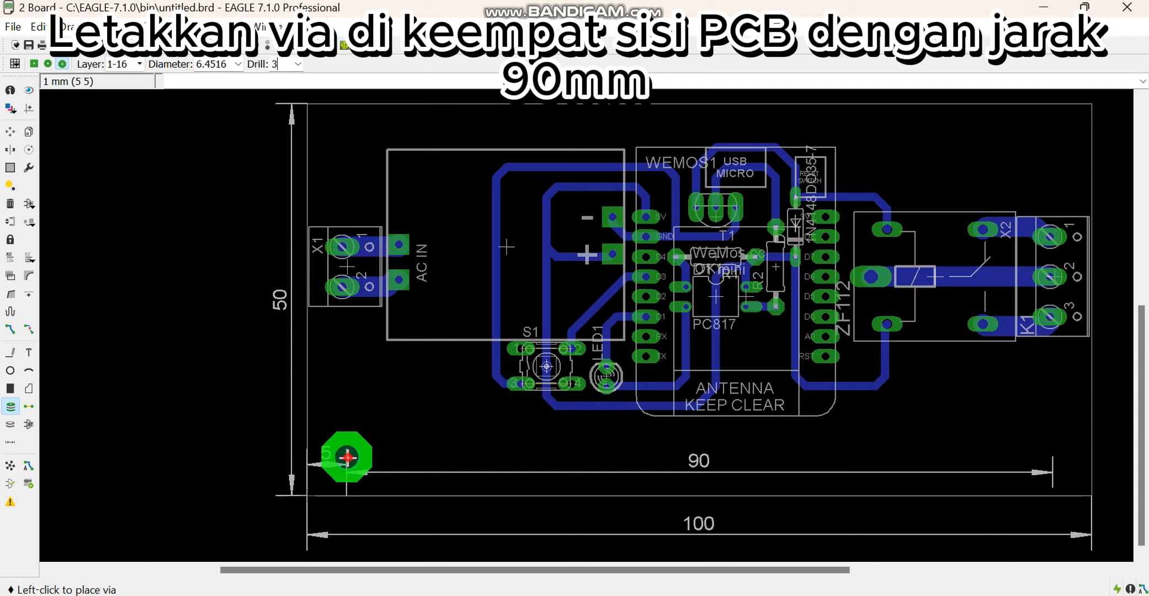
{"action": "left_click", "coordinate": [1050, 457]}
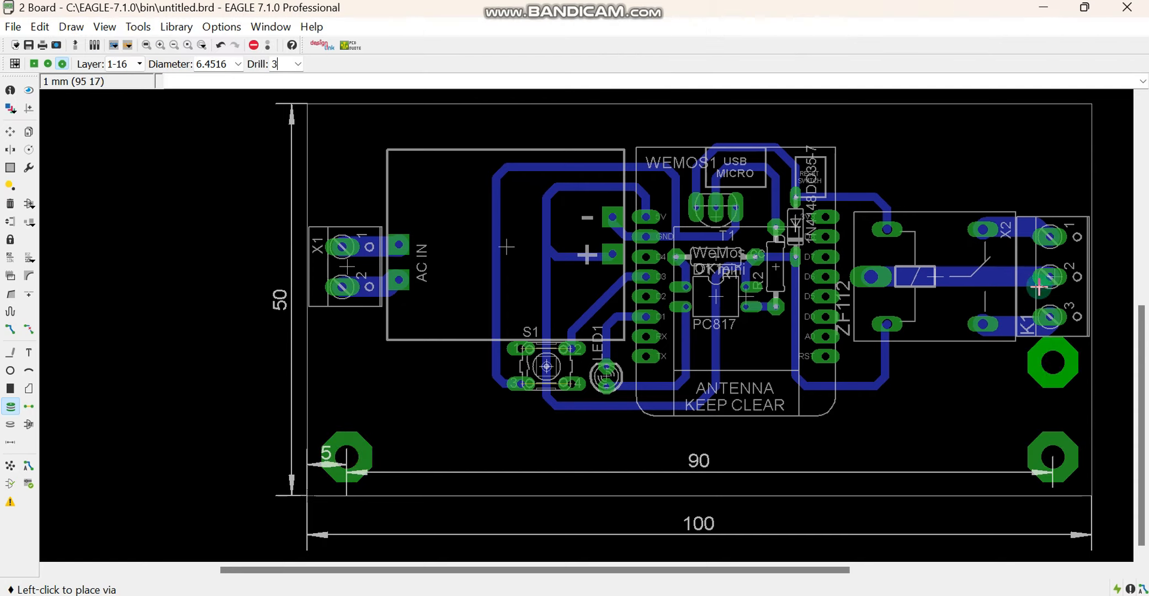
{"action": "left_click", "coordinate": [1052, 143]}
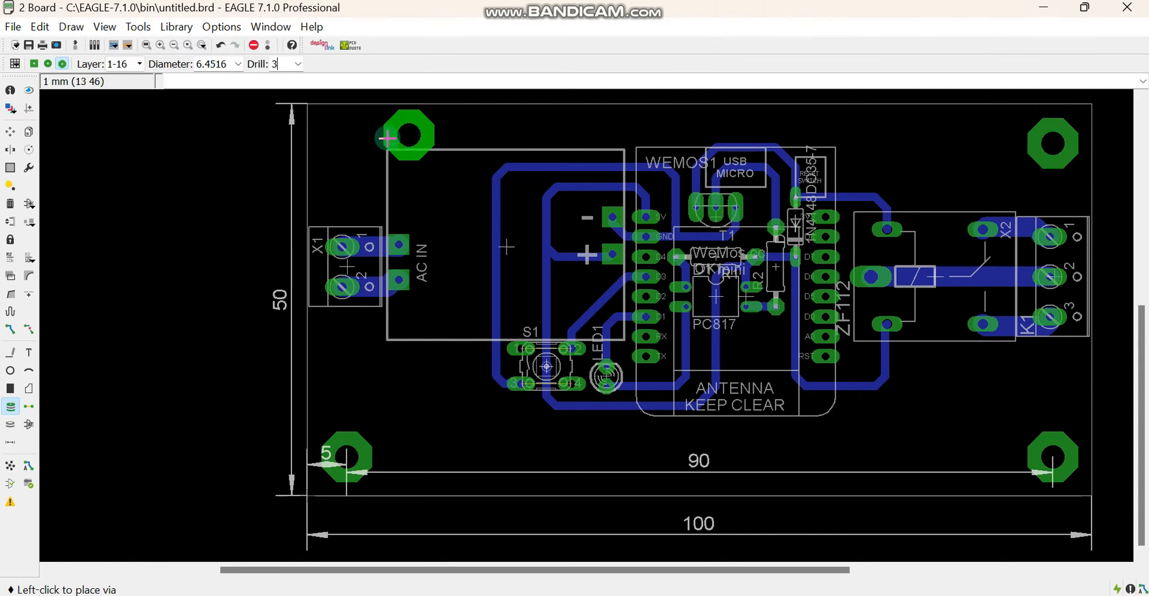
{"action": "left_click", "coordinate": [344, 143]}
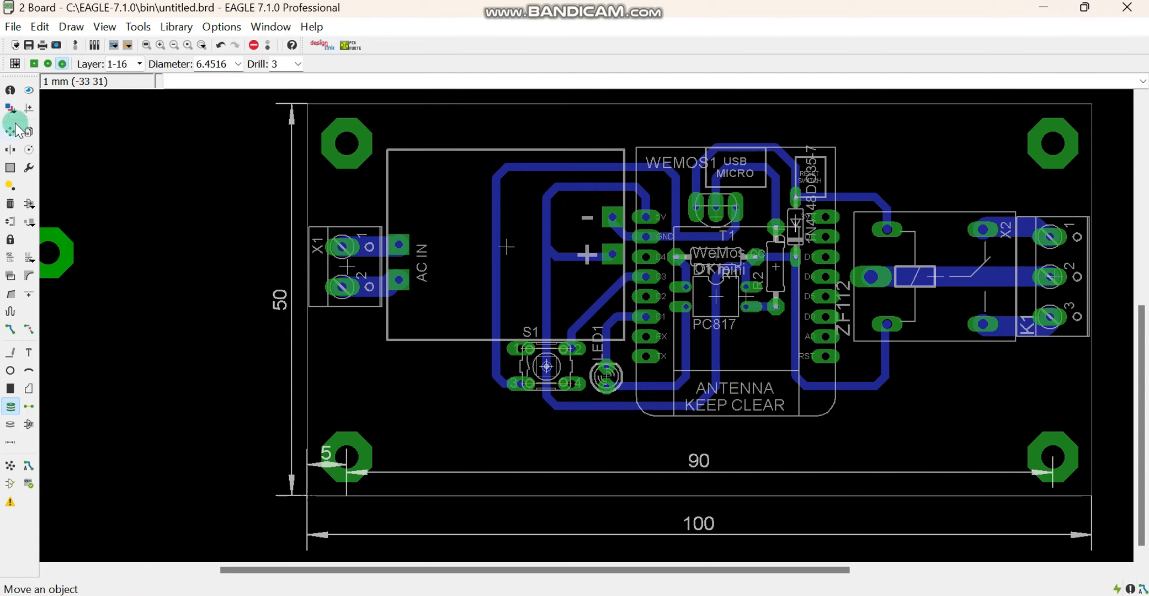
Delete the 90 mm and 5 mm helper dimensions inside the board
{"action": "left_click", "coordinate": [10, 204]}
{"action": "left_click", "coordinate": [703, 459]}
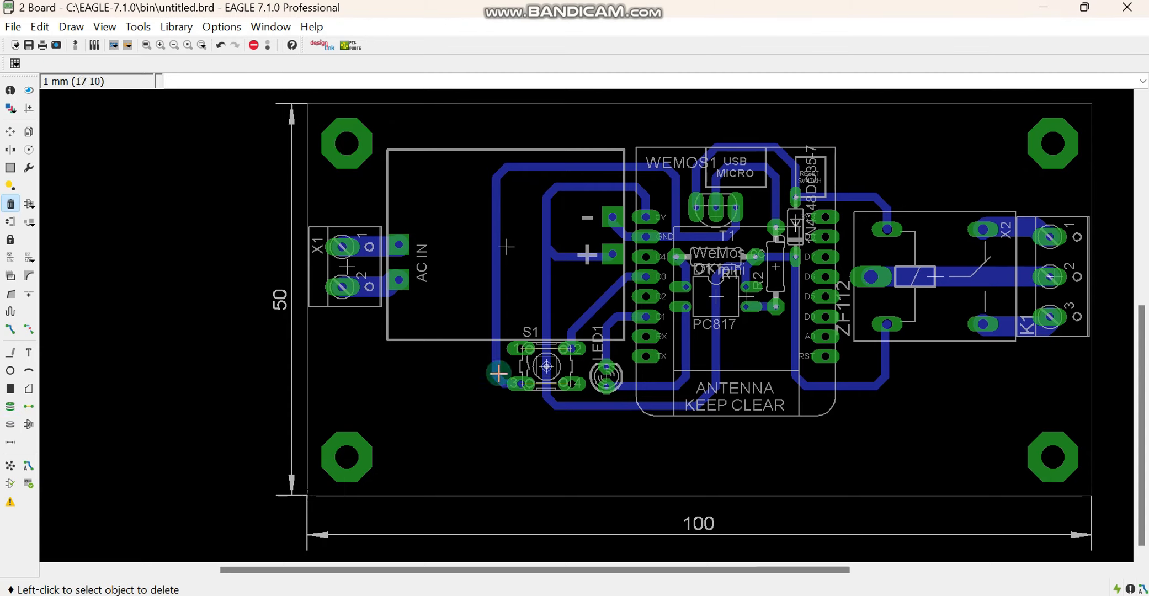
{"action": "left_click", "coordinate": [317, 461]}
Place the text "UKK TE 4_25" at size 5.08 on layer 16 Bottom, between the two lower mounting vias
{"action": "left_click", "coordinate": [28, 352]}
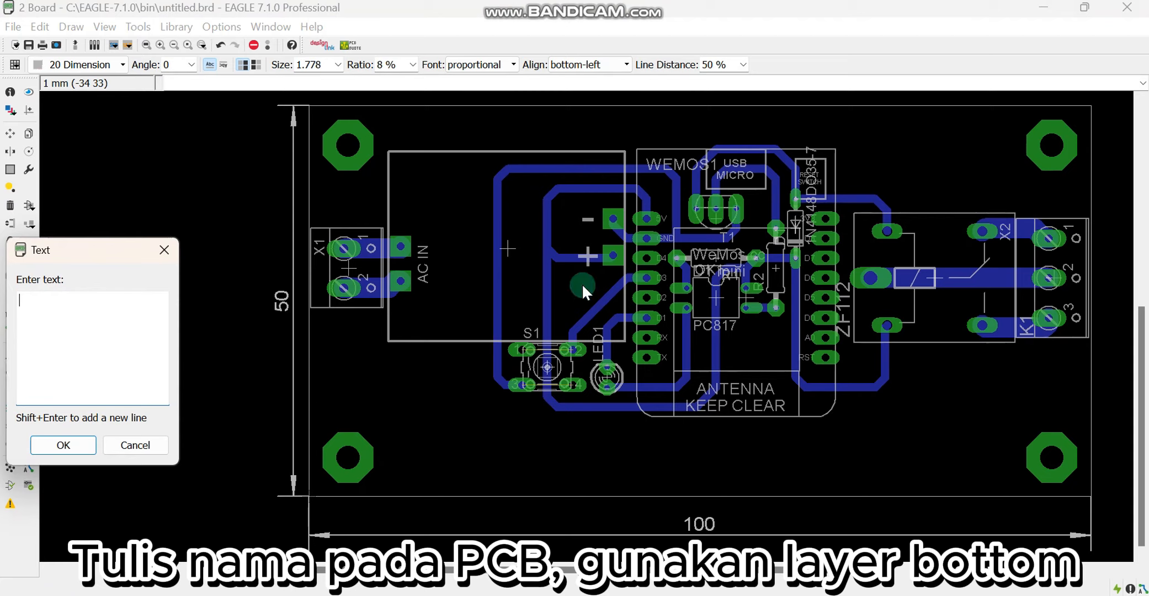
{"action": "key", "text": "Caps_Lock"}
{"action": "type", "text": "UKK TE 4_25"}
{"action": "left_click", "coordinate": [63, 445]}
{"action": "left_click", "coordinate": [77, 64]}
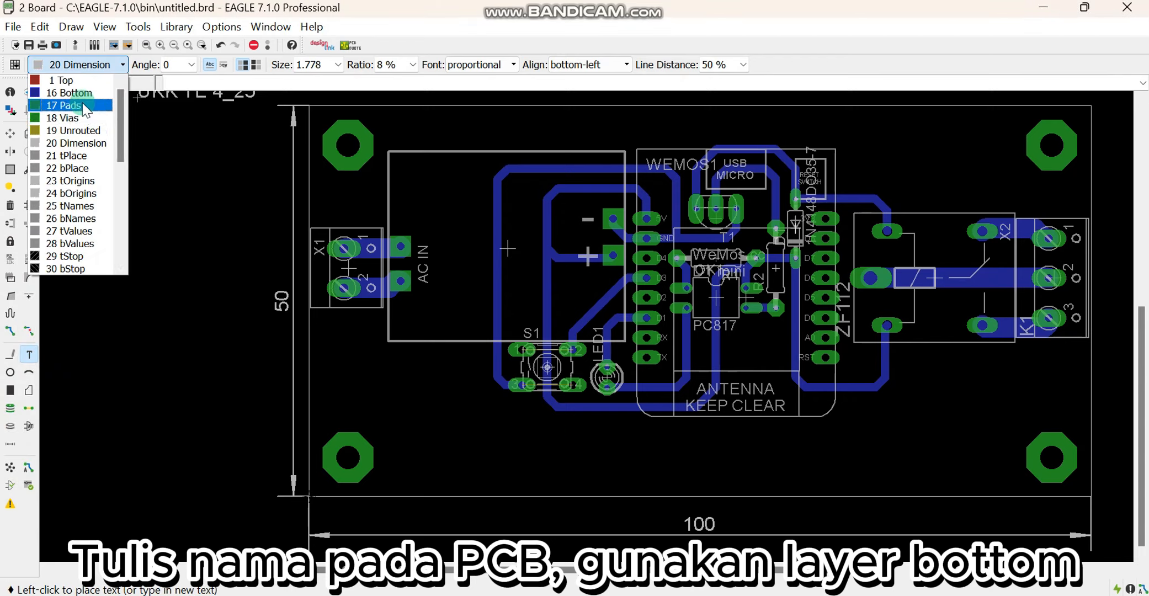
{"action": "left_click", "coordinate": [71, 92]}
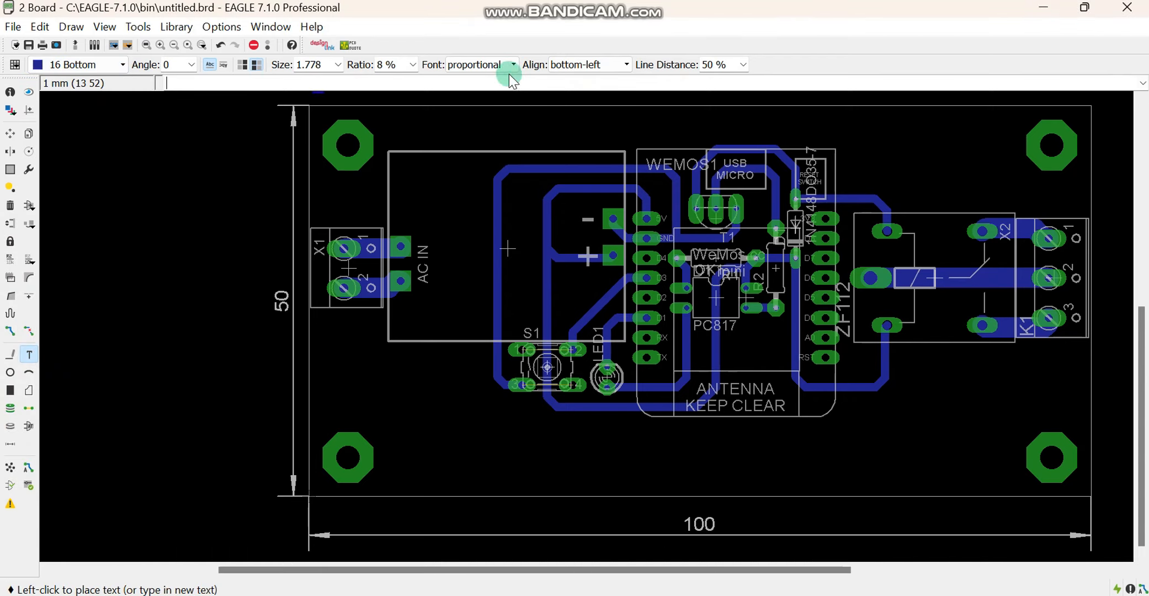
{"action": "left_click", "coordinate": [337, 64]}
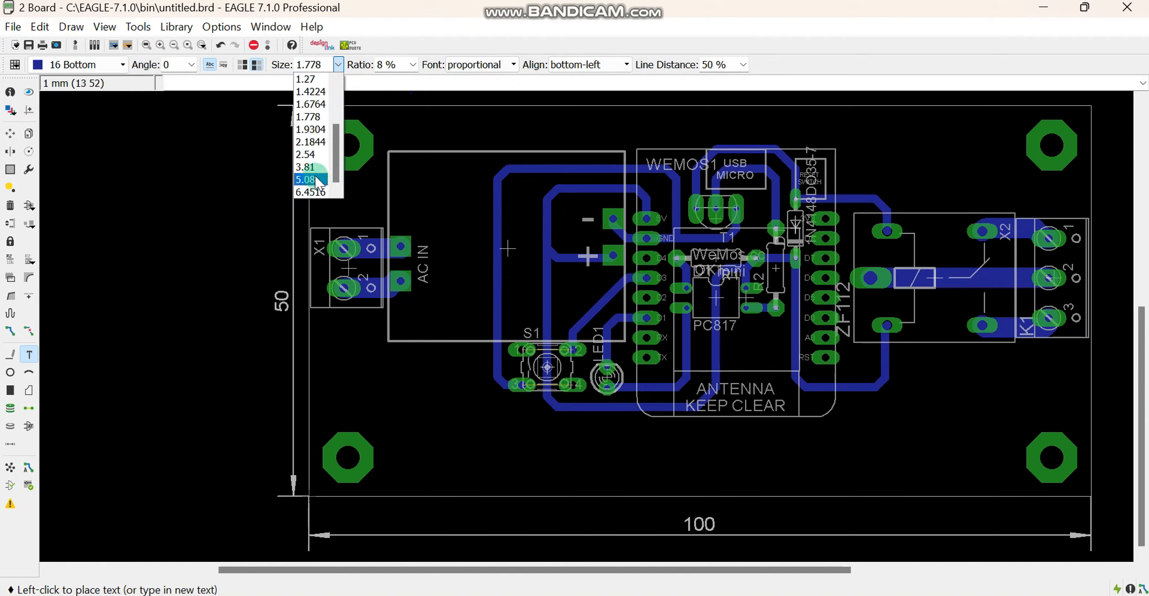
{"action": "left_click", "coordinate": [311, 180]}
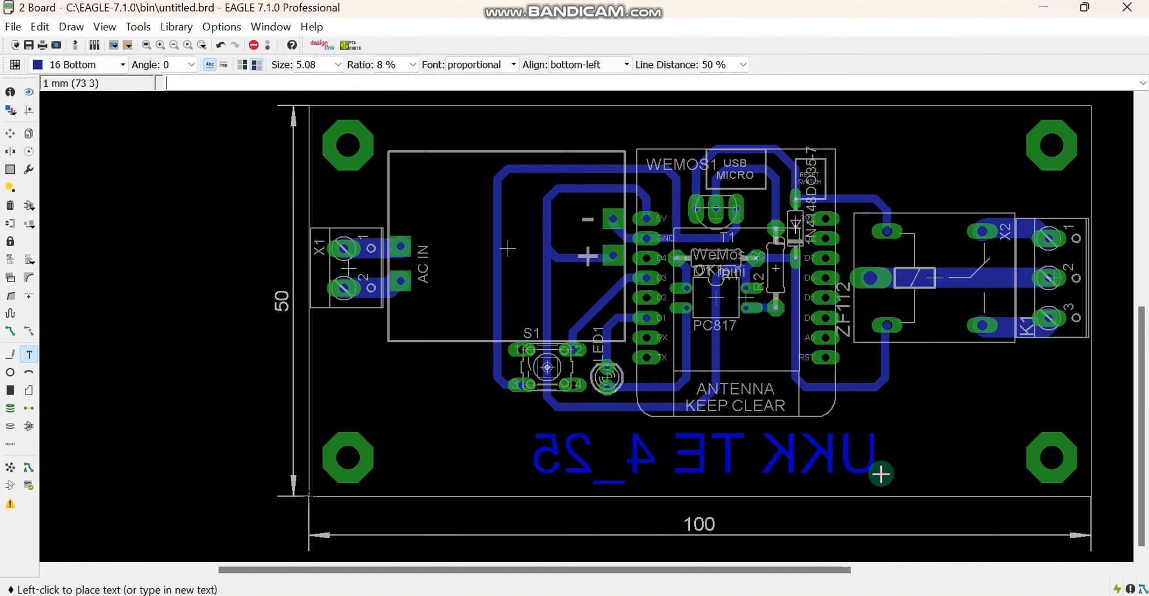
{"action": "left_click", "coordinate": [881, 474]}
{"action": "left_click", "coordinate": [1001, 553]}
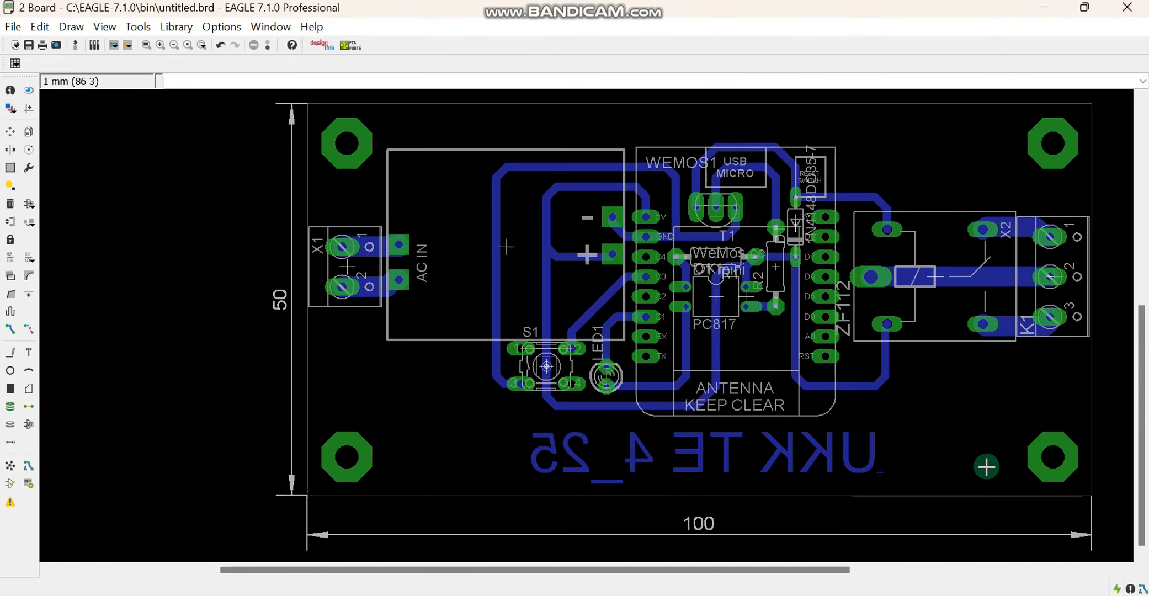
Delete the 50 mm and 100 mm dimensions of the board outline
{"action": "scroll", "coordinate": [986, 467], "scroll_direction": "down", "scroll_amount": 2}
{"action": "scroll", "coordinate": [770, 431], "scroll_direction": "up", "scroll_amount": 1}
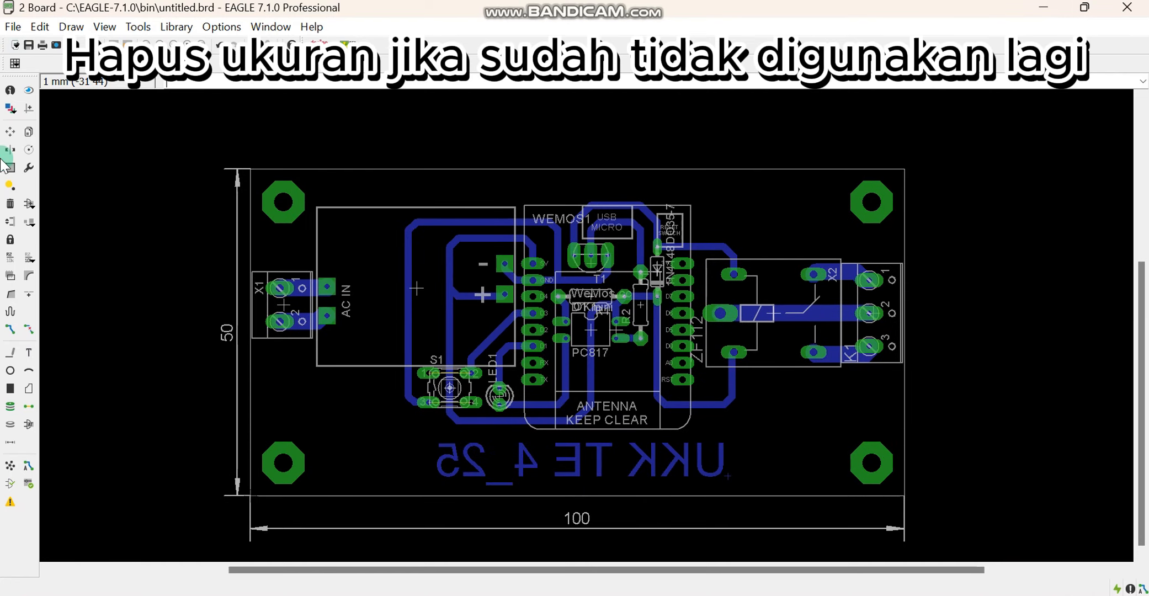
{"action": "left_click", "coordinate": [10, 203]}
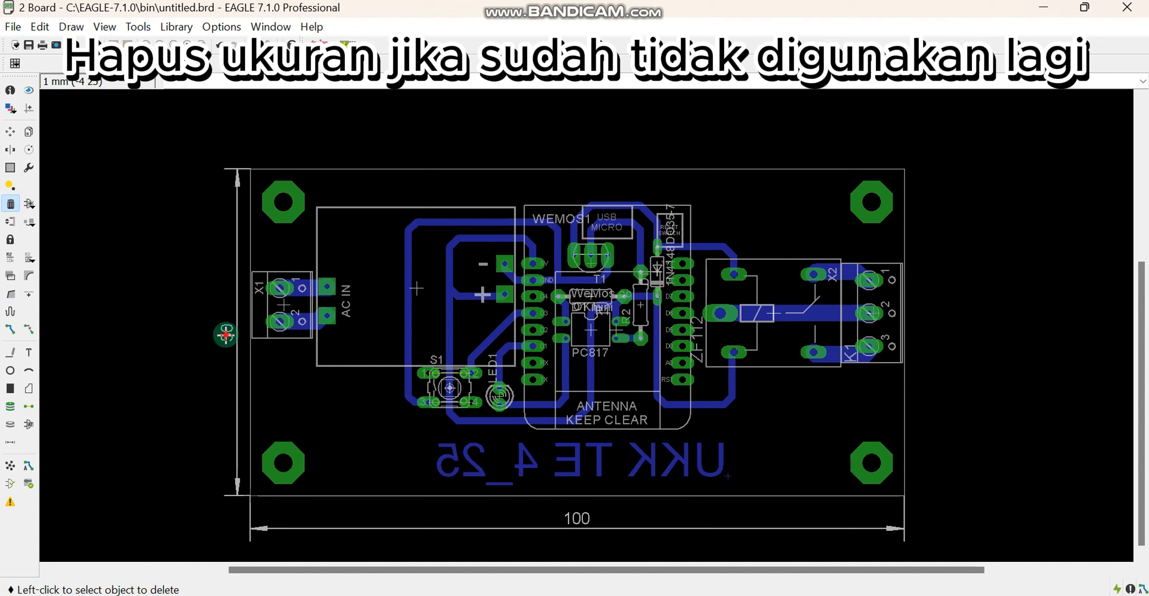
{"action": "left_click", "coordinate": [226, 335]}
{"action": "left_click", "coordinate": [583, 525]}
Display only the Bottom, Pads, Vias and Dimension layers, hiding all others
{"action": "scroll", "coordinate": [541, 487], "scroll_direction": "down", "scroll_amount": 2}
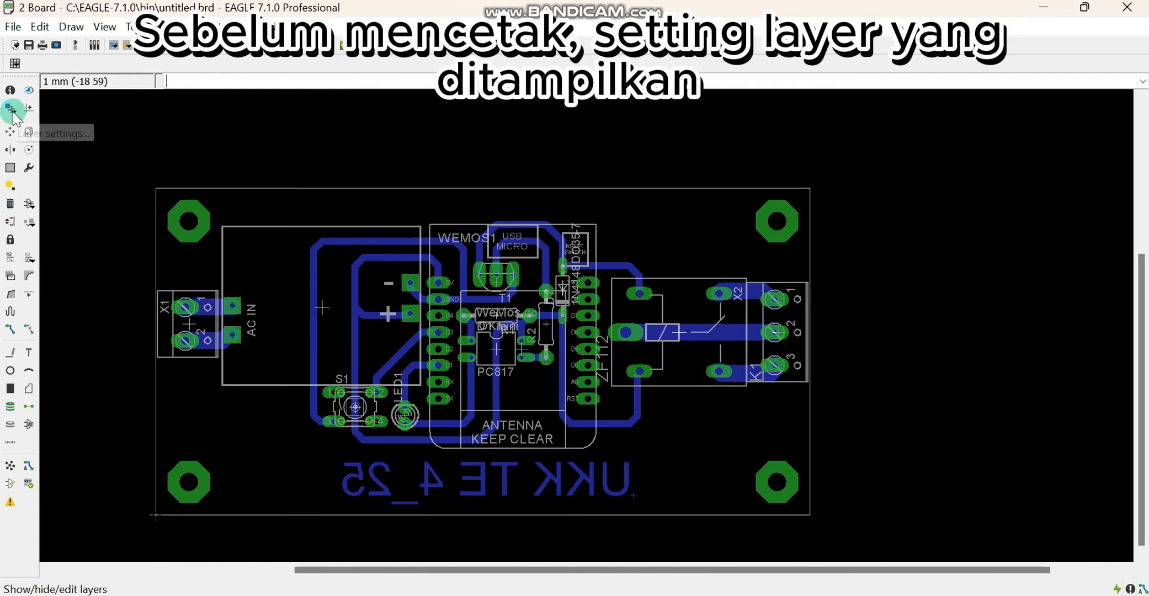
{"action": "left_click", "coordinate": [11, 109]}
{"action": "left_click", "coordinate": [194, 208]}
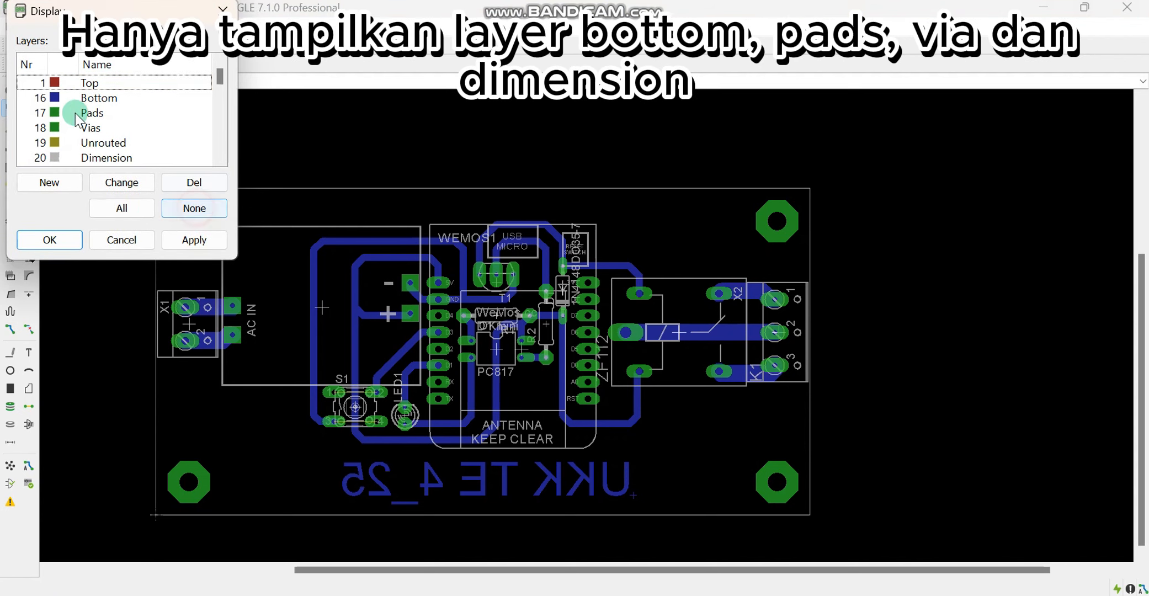
{"action": "left_click", "coordinate": [38, 97]}
{"action": "left_click", "coordinate": [32, 114]}
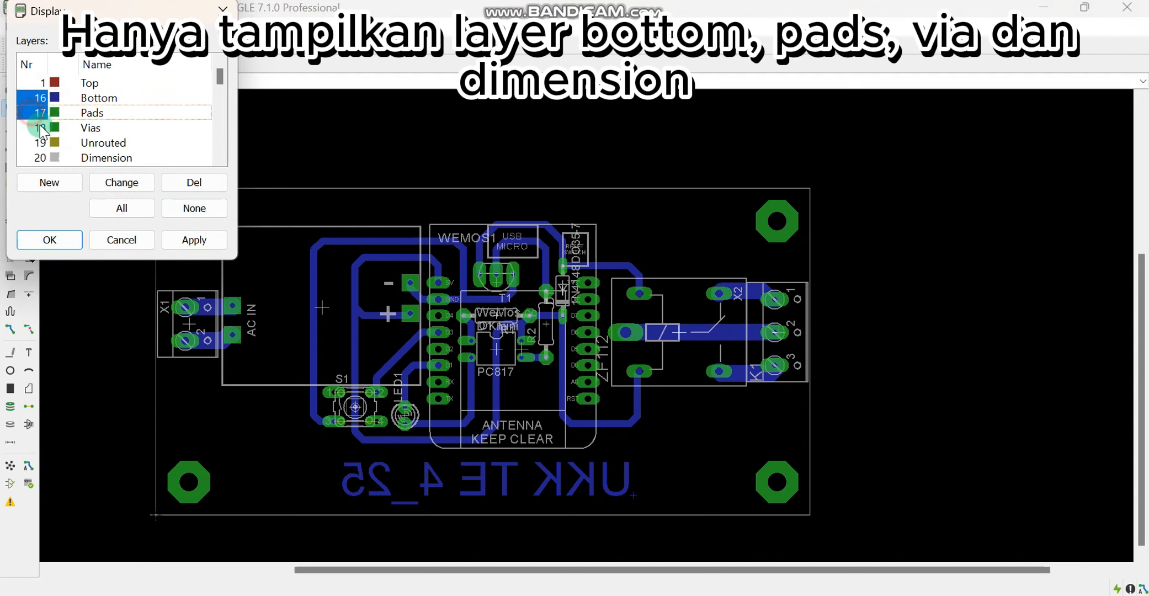
{"action": "left_click", "coordinate": [39, 128]}
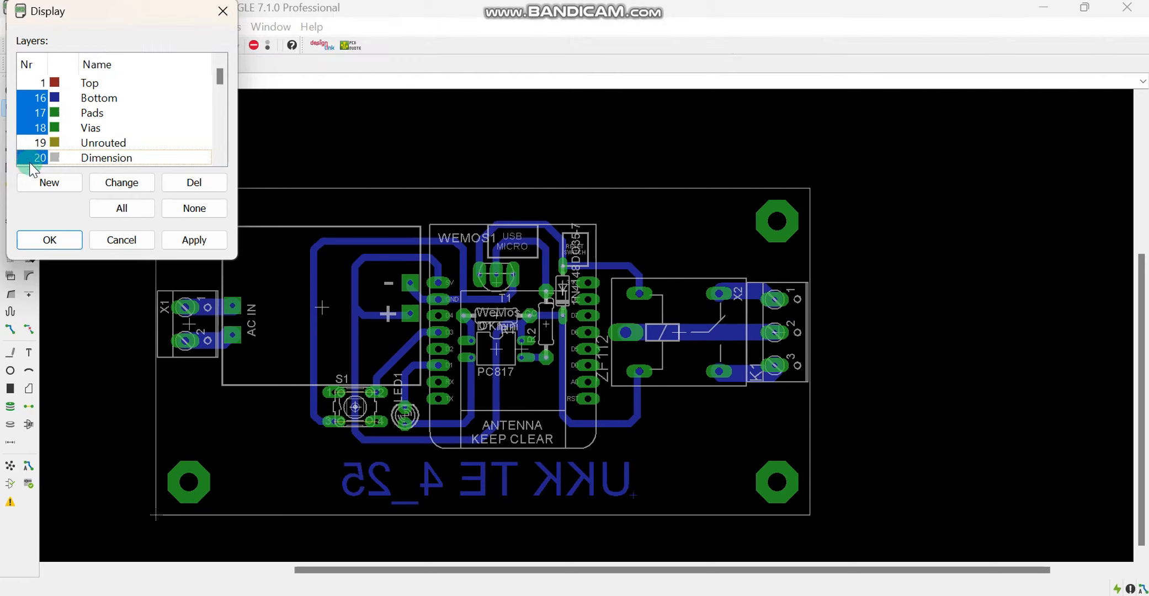
{"action": "left_click", "coordinate": [190, 240]}
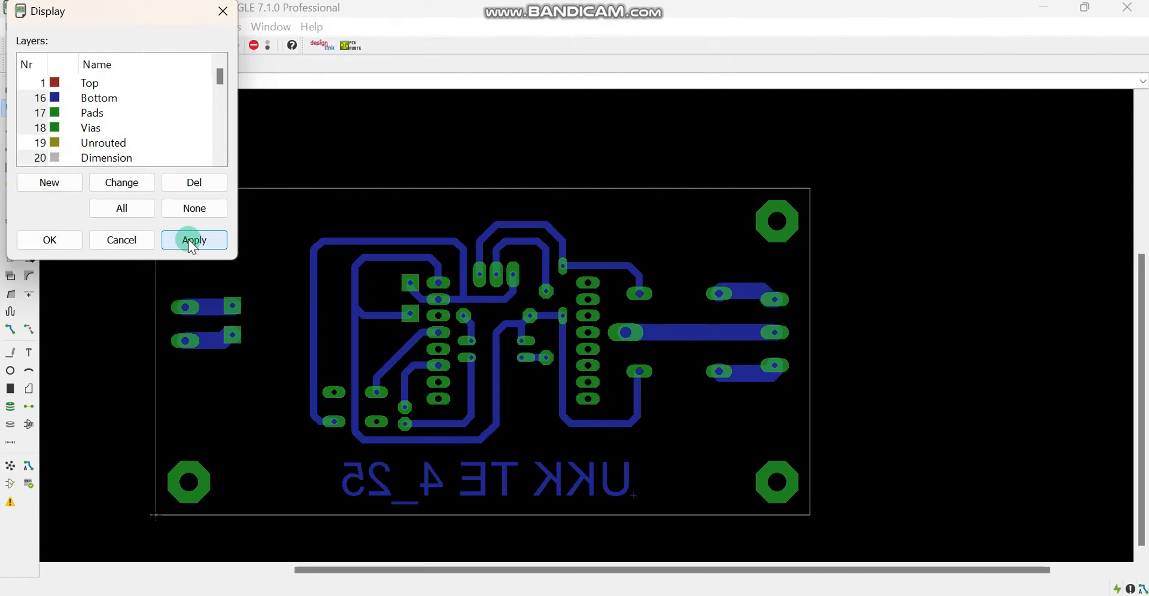
{"action": "left_click", "coordinate": [41, 239]}
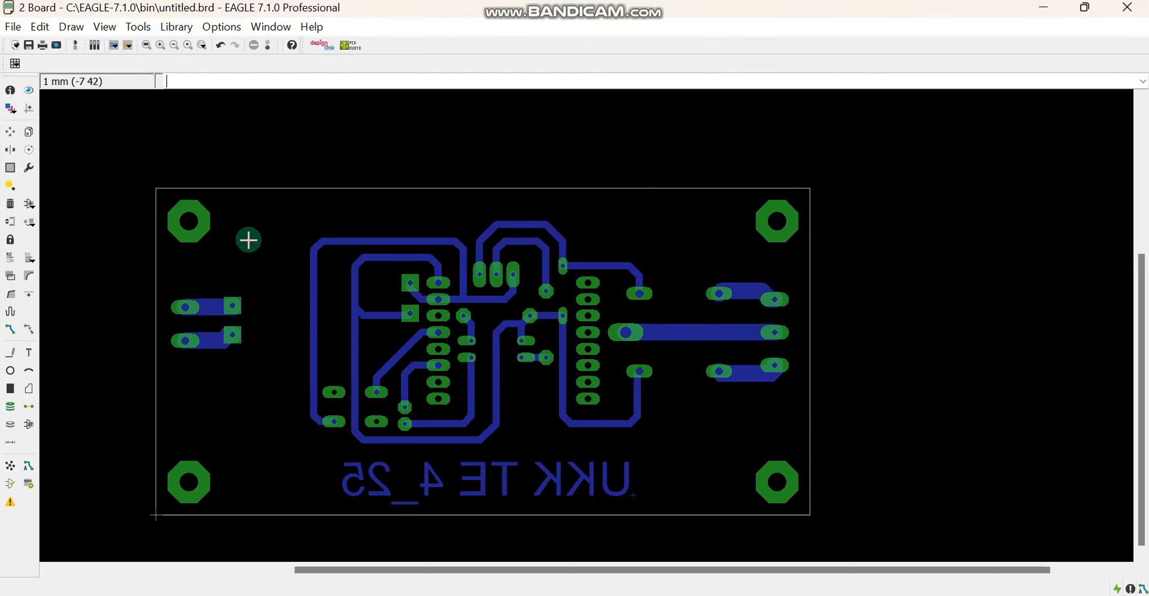
Open the board's print settings and choose the HP LaserJet Professional P1102 printer with A4 paper
{"action": "scroll", "coordinate": [751, 228], "scroll_direction": "down", "scroll_amount": 2}
{"action": "left_click", "coordinate": [146, 44]}
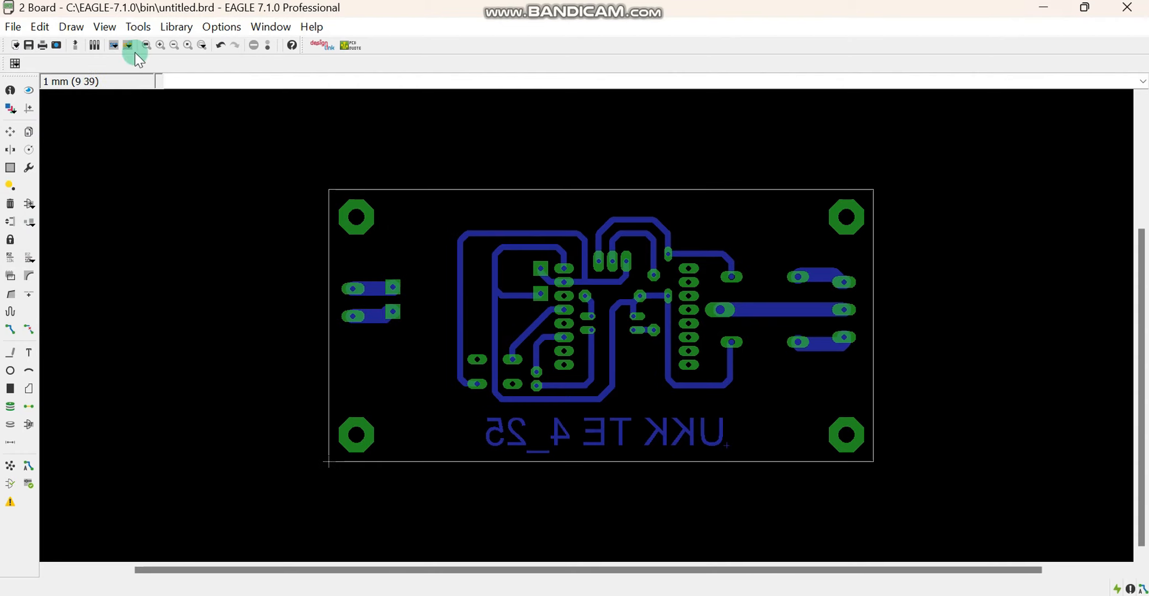
{"action": "left_click", "coordinate": [12, 27]}
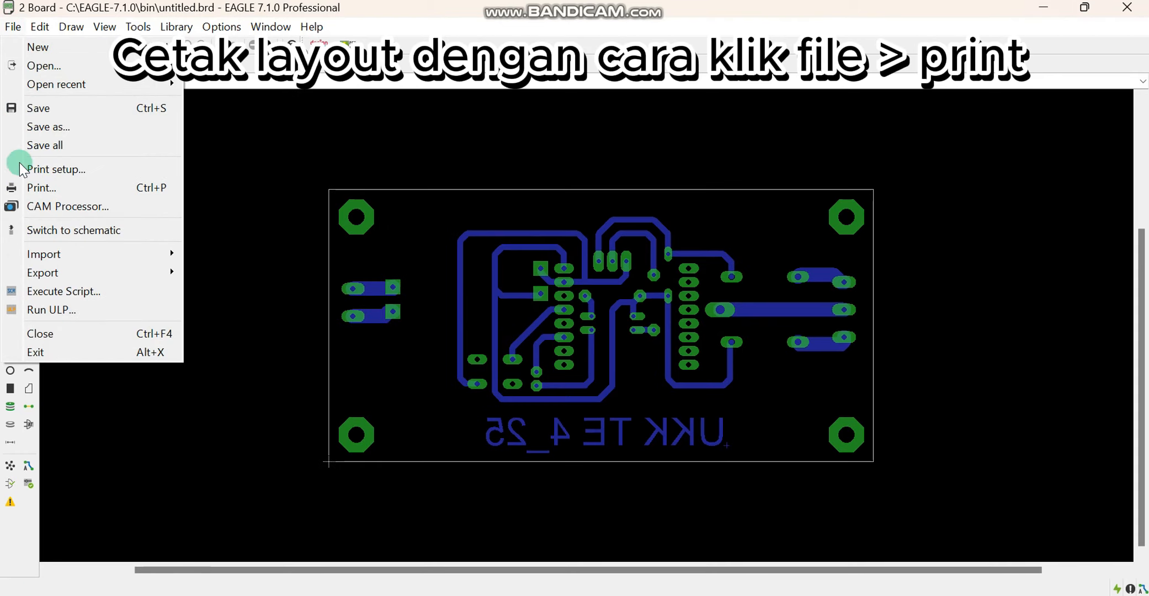
{"action": "left_click", "coordinate": [30, 189]}
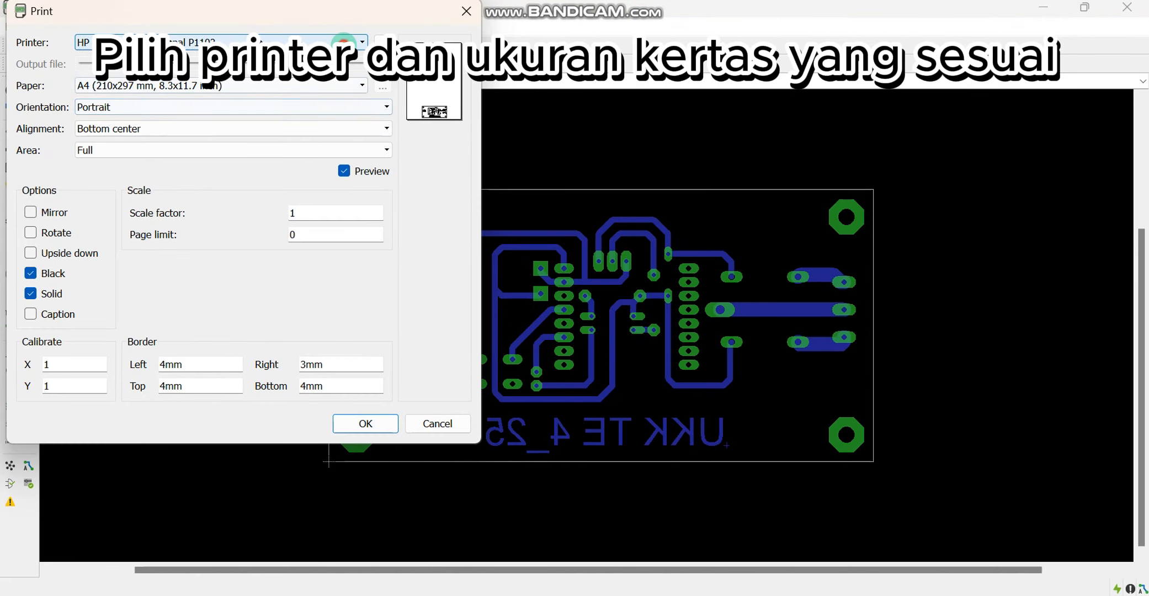
{"action": "left_click", "coordinate": [343, 42]}
{"action": "left_click", "coordinate": [292, 95]}
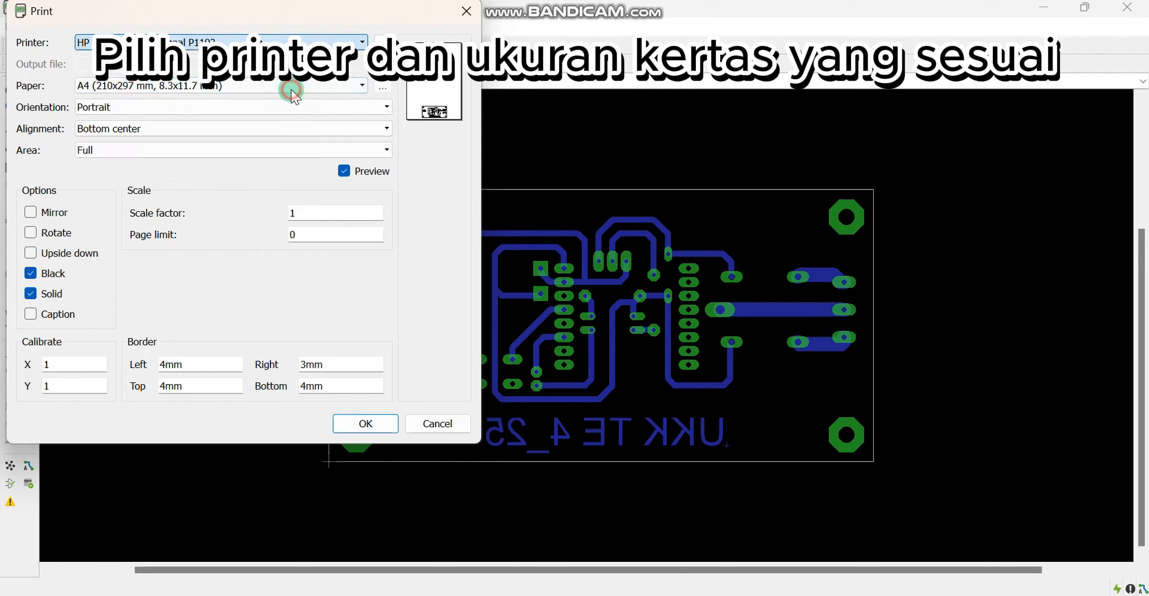
{"action": "left_click", "coordinate": [343, 86]}
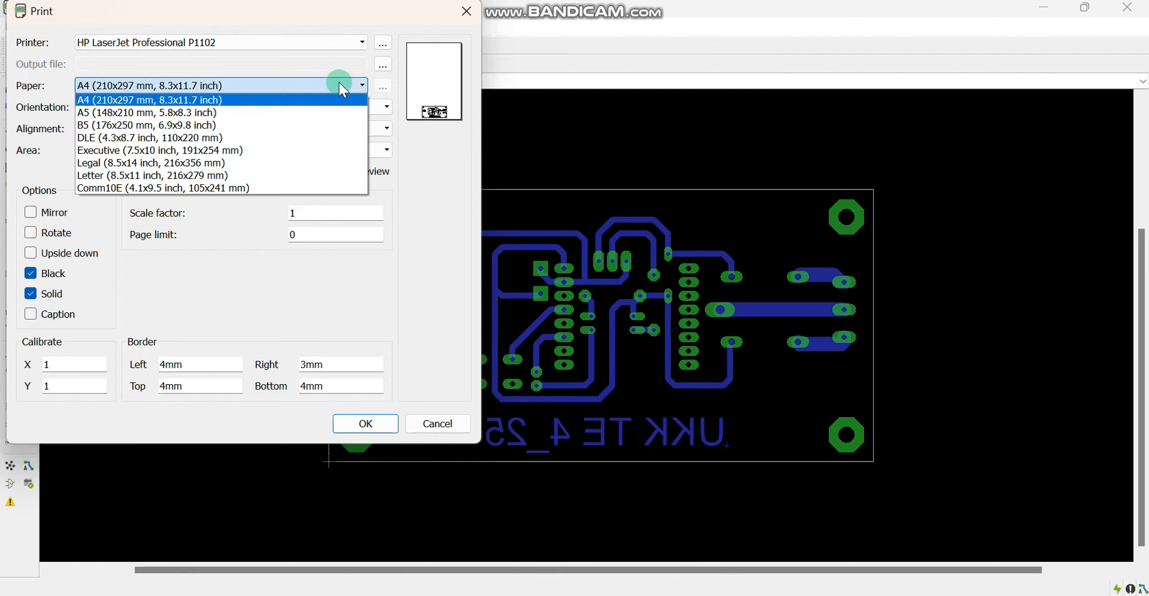
{"action": "left_click", "coordinate": [342, 87]}
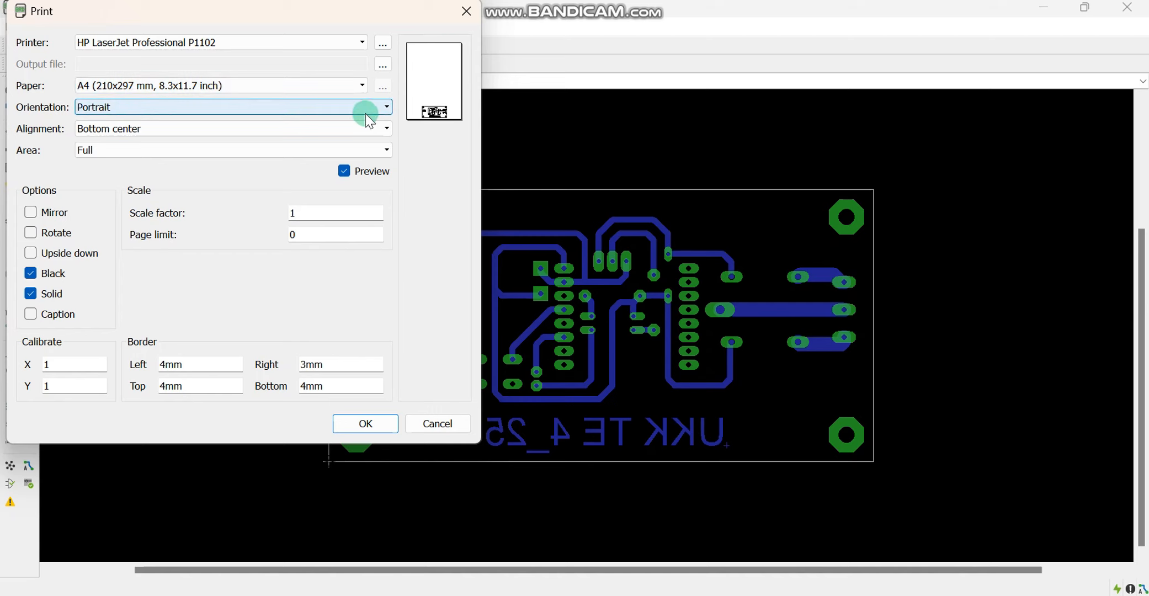
Try the Top center and Center print alignments with the Full area, and return the alignment to Bottom center
{"action": "left_click", "coordinate": [377, 128]}
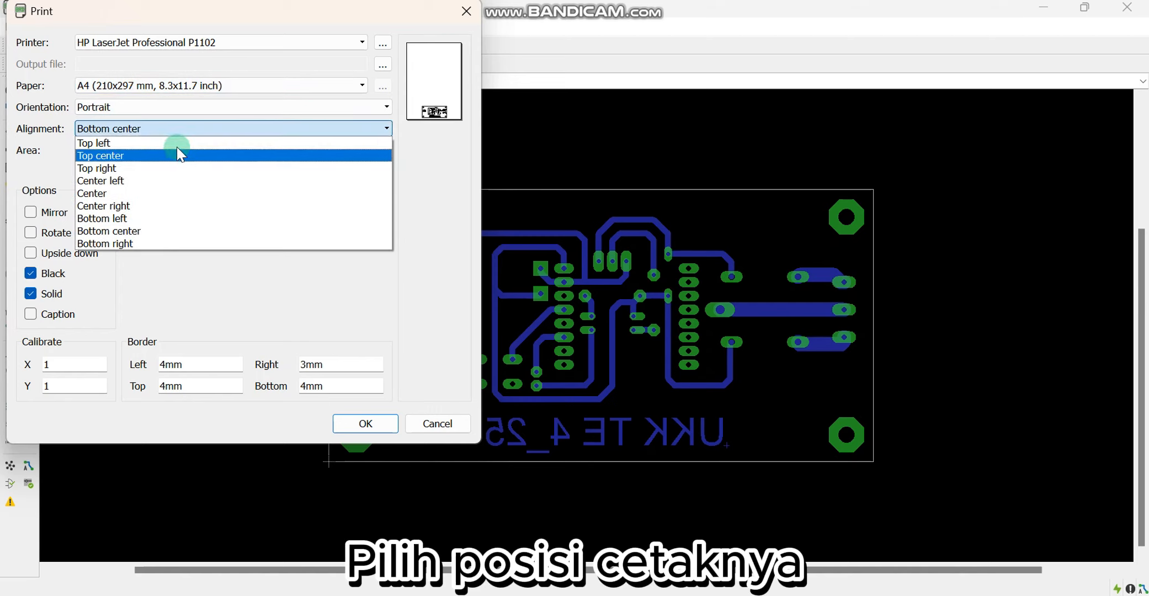
{"action": "left_click", "coordinate": [114, 156]}
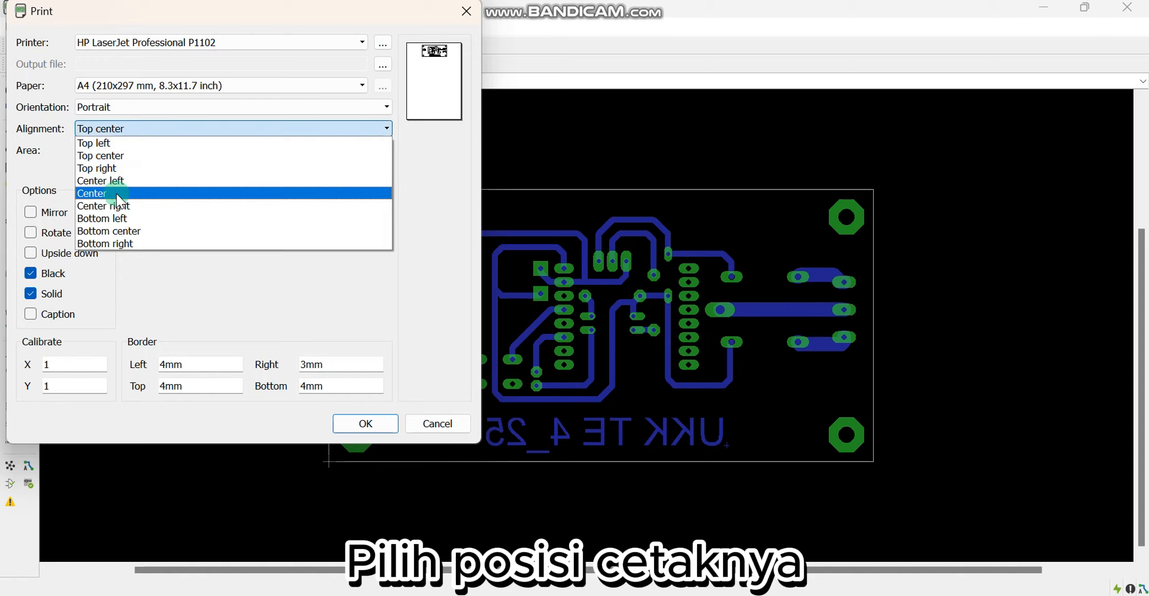
{"action": "left_click", "coordinate": [117, 194]}
{"action": "left_click", "coordinate": [343, 149]}
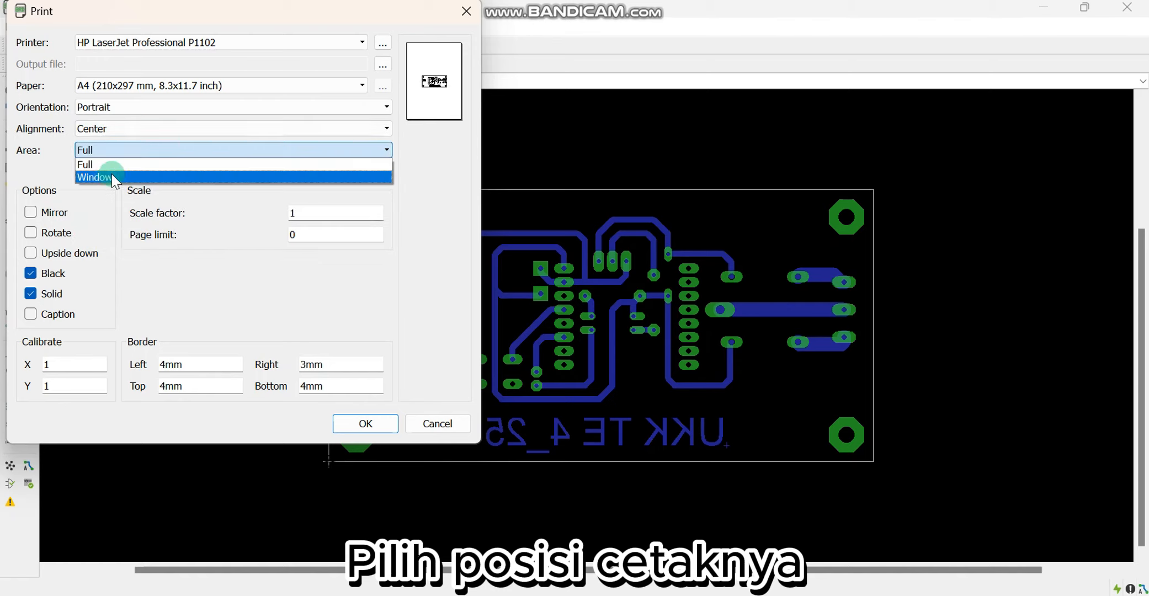
{"action": "left_click", "coordinate": [277, 126]}
{"action": "left_click", "coordinate": [127, 232]}
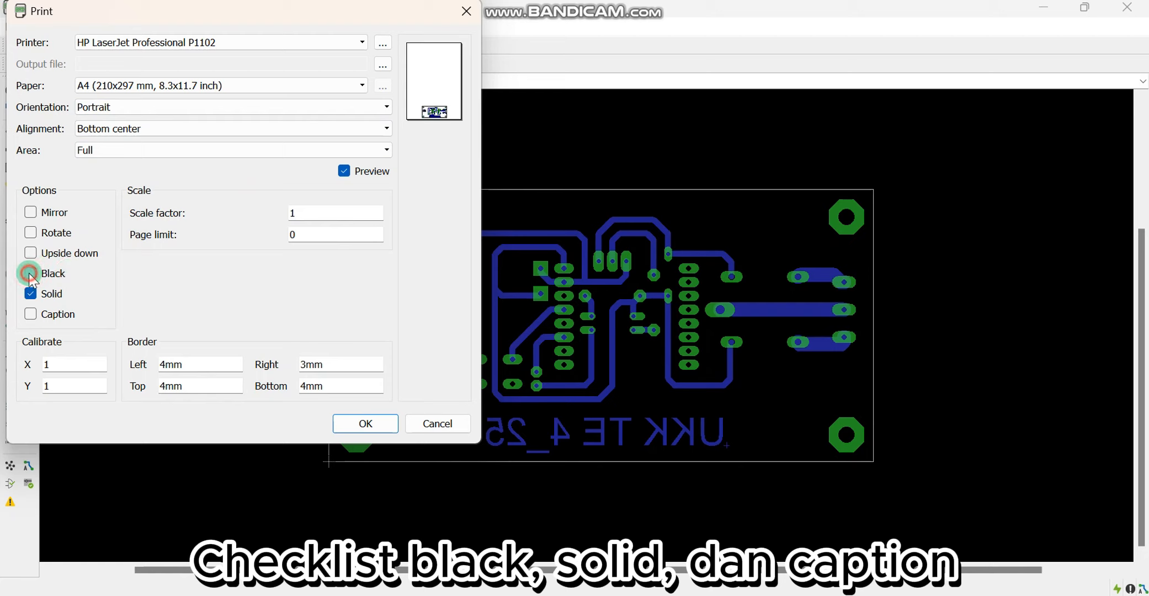
Leave the Black and Solid print options enabled and Caption disabled, and set the print alignment to Center
{"action": "left_click", "coordinate": [29, 293]}
{"action": "left_click", "coordinate": [30, 315]}
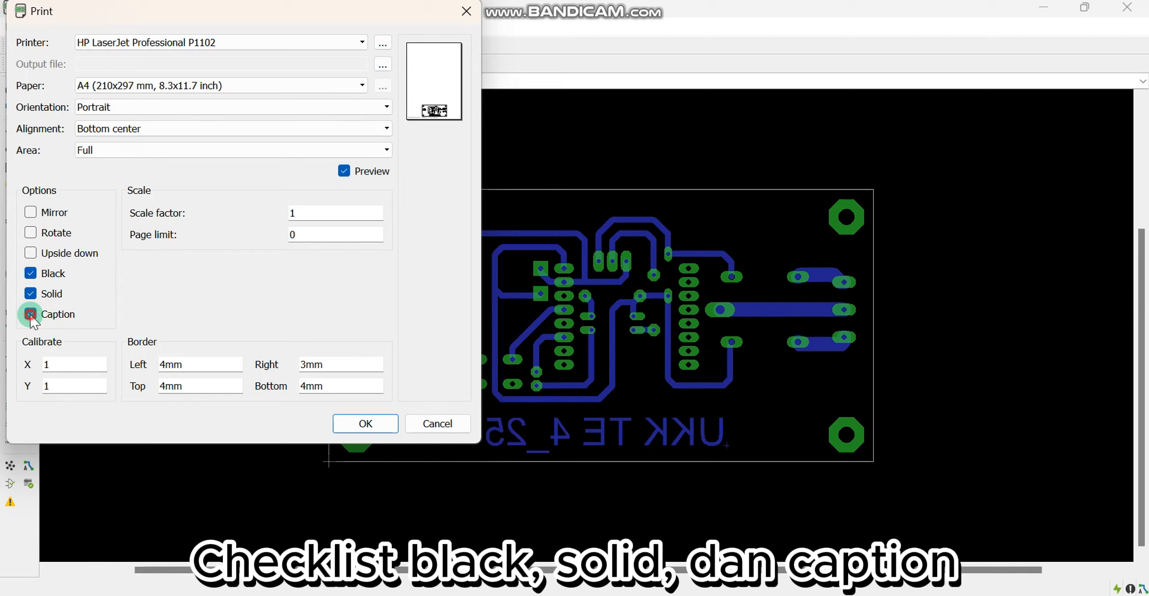
{"action": "left_click", "coordinate": [277, 130]}
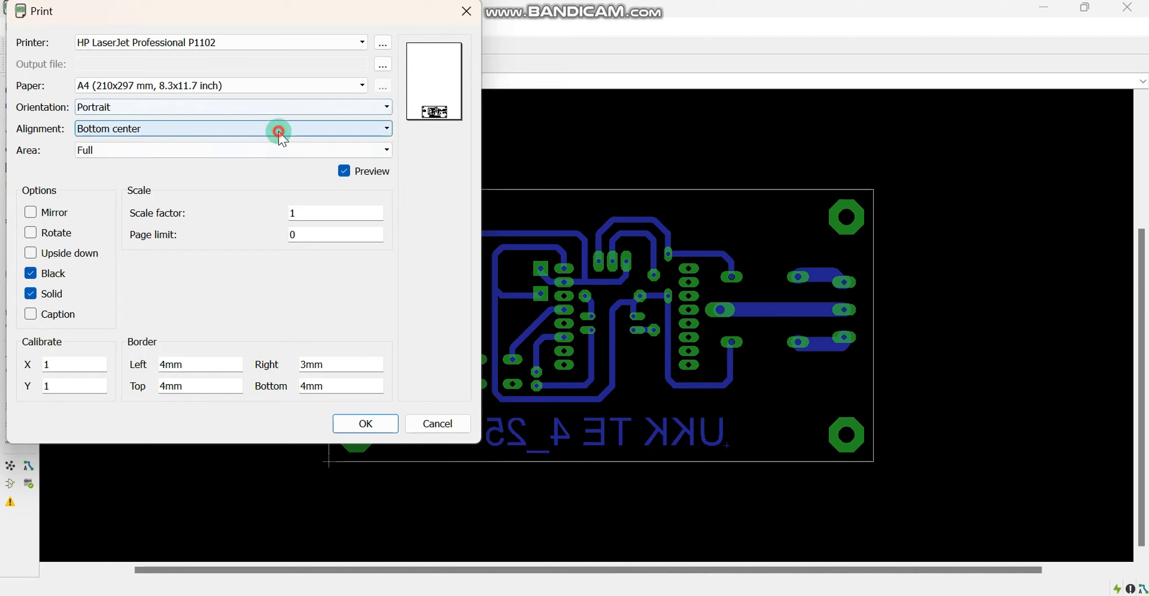
{"action": "left_click", "coordinate": [122, 193]}
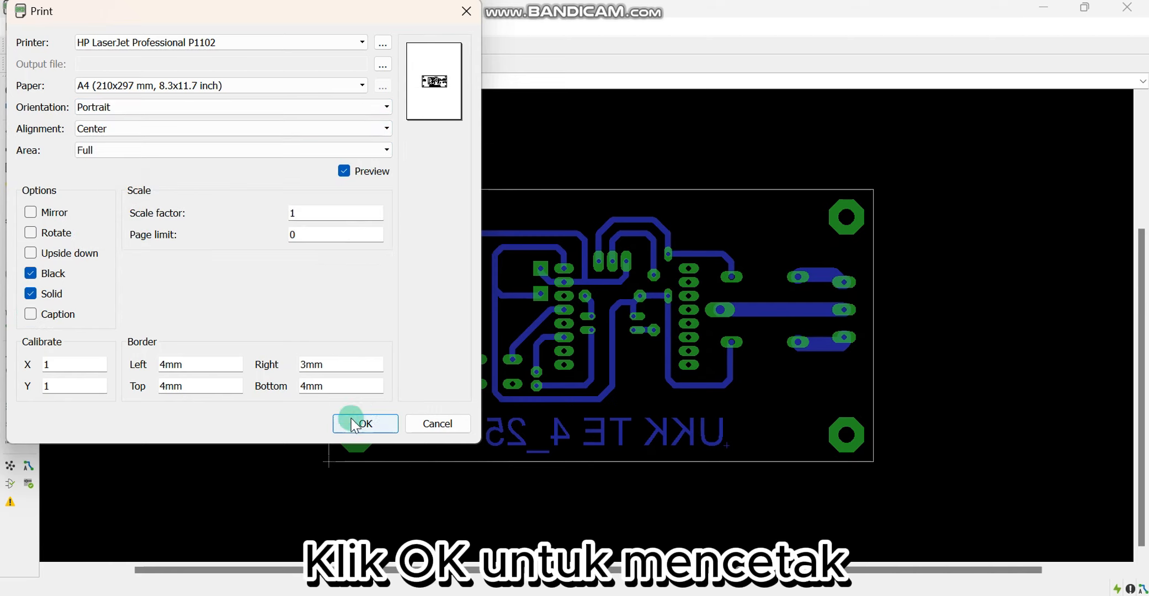